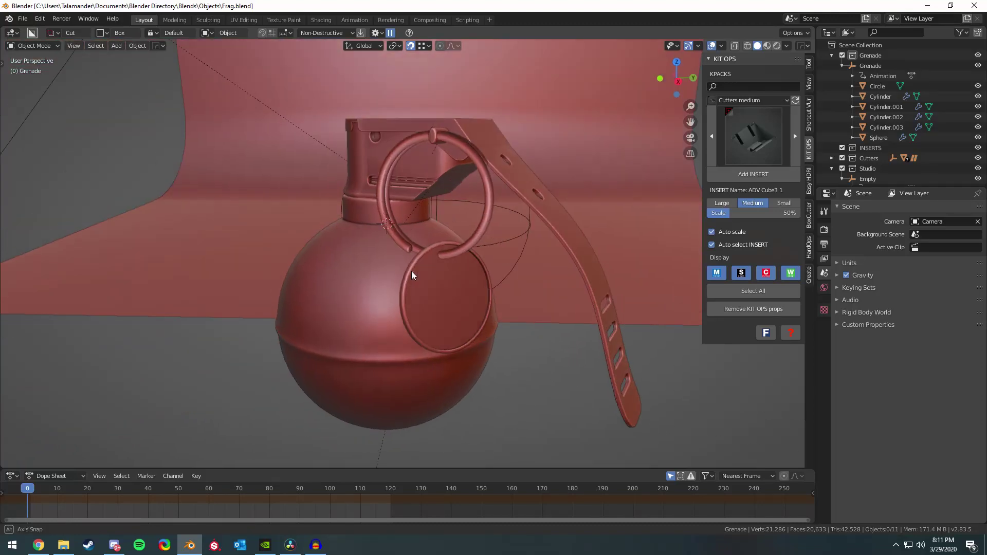
Display the grenade in material preview and in rendered viewport shading, looking at it from several sides.
{"action": "scroll", "coordinate": [567, 158], "scroll_direction": "down", "scroll_amount": 2}
{"action": "left_click", "coordinate": [767, 45]}
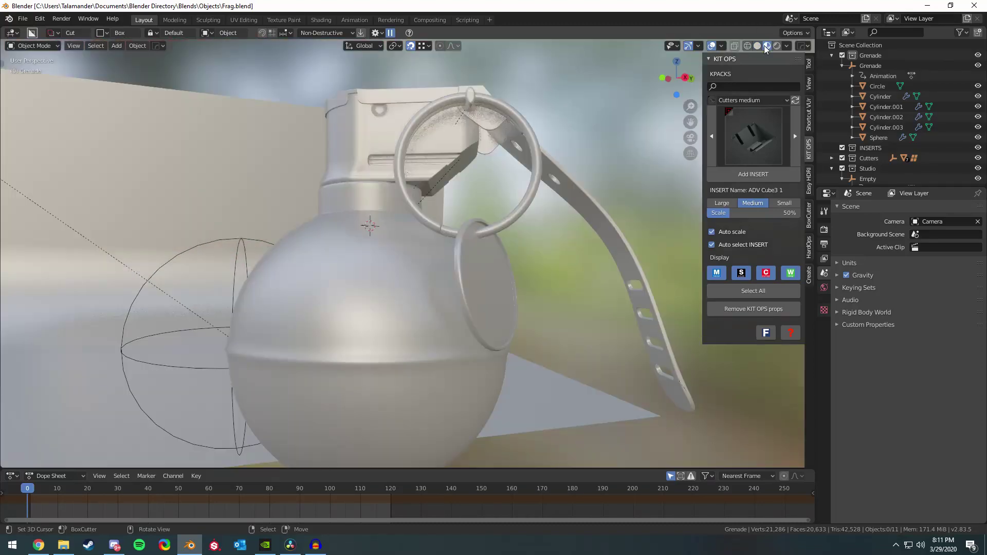
{"action": "mouse_move", "coordinate": [481, 167]}
{"action": "middle_mouse_down"}
{"action": "mouse_move", "coordinate": [438, 174]}
{"action": "mouse_move", "coordinate": [554, 174]}
{"action": "mouse_move", "coordinate": [295, 158]}
{"action": "mouse_move", "coordinate": [113, 177]}
{"action": "mouse_move", "coordinate": [508, 181]}
{"action": "mouse_move", "coordinate": [490, 157]}
{"action": "mouse_move", "coordinate": [547, 164]}
{"action": "middle_mouse_up"}
{"action": "left_click", "coordinate": [778, 46]}
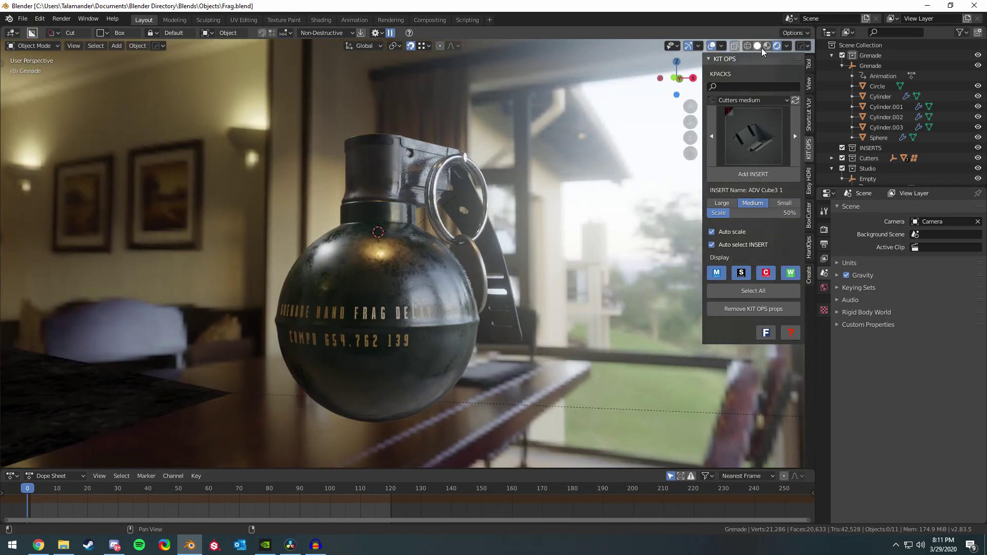
{"action": "middle_click_drag", "start_coordinate": [514, 180], "coordinate": [476, 202]}
{"action": "scroll", "coordinate": [476, 201], "scroll_direction": "up", "scroll_amount": 2}
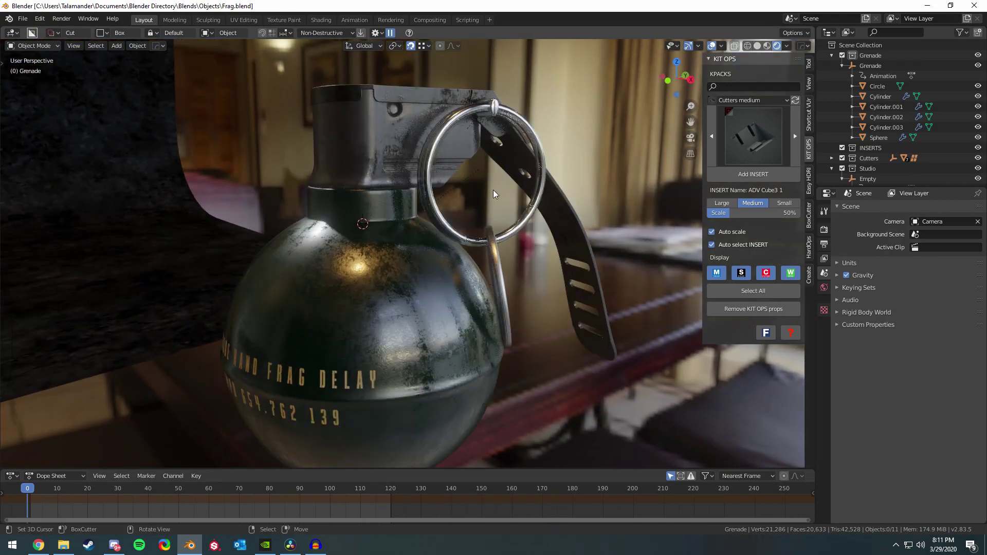
Select the spherical grenade body and examine its worn paint and lettering up close.
{"action": "left_click", "coordinate": [397, 259]}
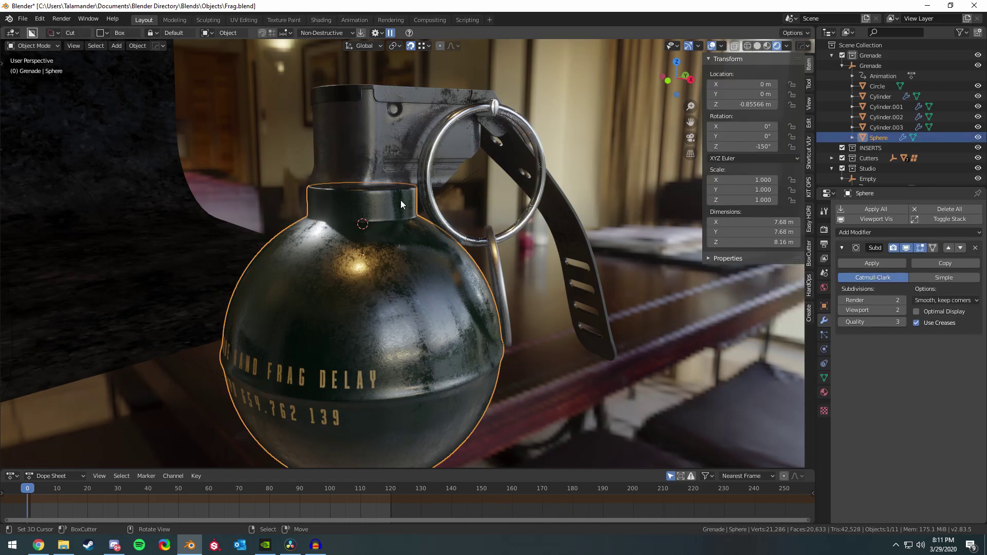
{"action": "scroll", "coordinate": [391, 257], "scroll_direction": "up", "scroll_amount": 1}
{"action": "middle_click_drag", "start_coordinate": [343, 315], "coordinate": [377, 288]}
{"action": "scroll", "coordinate": [369, 308], "scroll_direction": "up", "scroll_amount": 2}
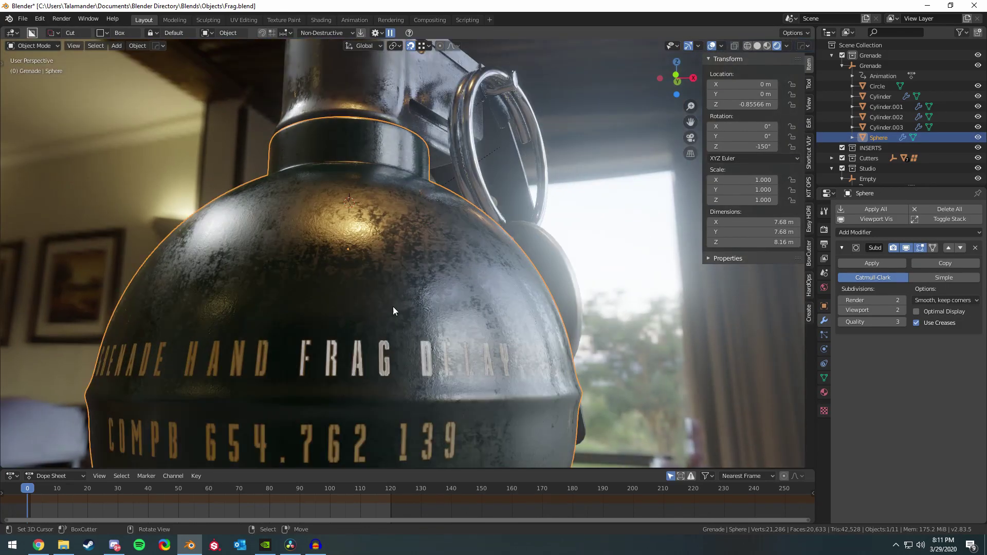
{"action": "scroll", "coordinate": [300, 361], "scroll_direction": "down", "scroll_amount": 3}
{"action": "middle_click_drag", "start_coordinate": [466, 310], "coordinate": [431, 356]}
Save Frag.blend with nothing selected and switch the viewport to solid shading.
{"action": "key", "text": "alt+a"}
{"action": "key", "text": "ctrl+s"}
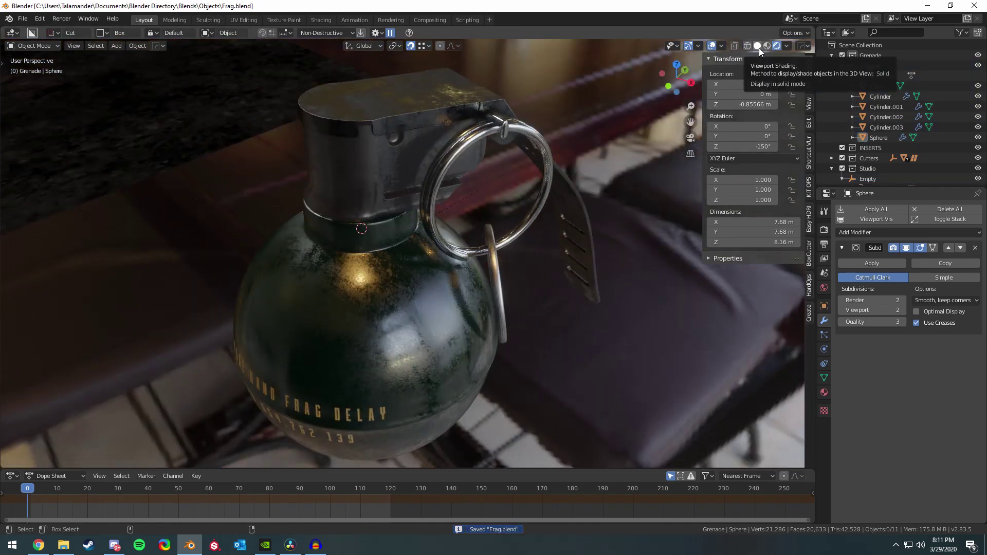
{"action": "left_click", "coordinate": [758, 46]}
{"action": "scroll", "coordinate": [385, 178], "scroll_direction": "down", "scroll_amount": 3}
{"action": "mouse_move", "coordinate": [385, 178]}
{"action": "middle_mouse_down"}
{"action": "mouse_move", "coordinate": [370, 195]}
{"action": "mouse_move", "coordinate": [297, 163]}
{"action": "middle_mouse_up"}
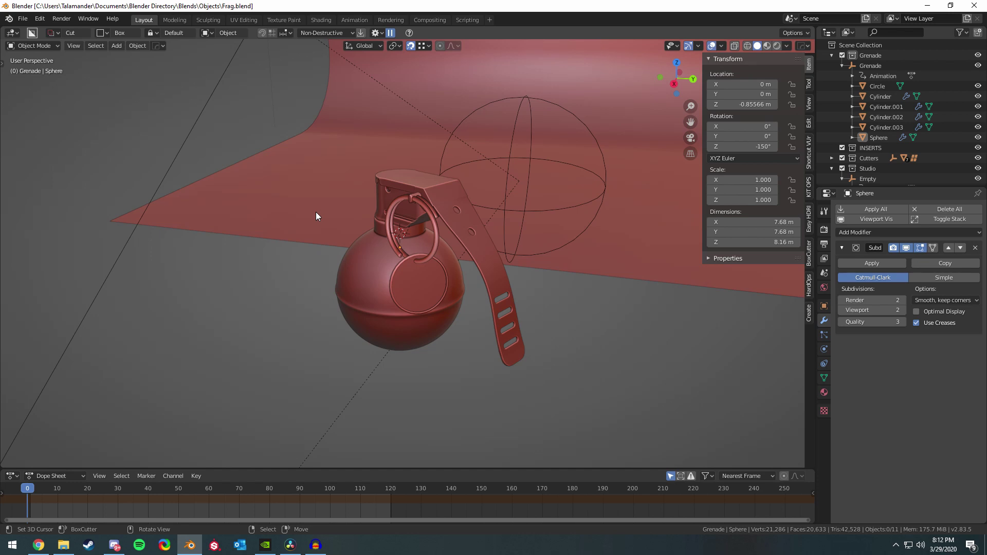
{"action": "scroll", "coordinate": [316, 212], "scroll_direction": "up", "scroll_amount": 4}
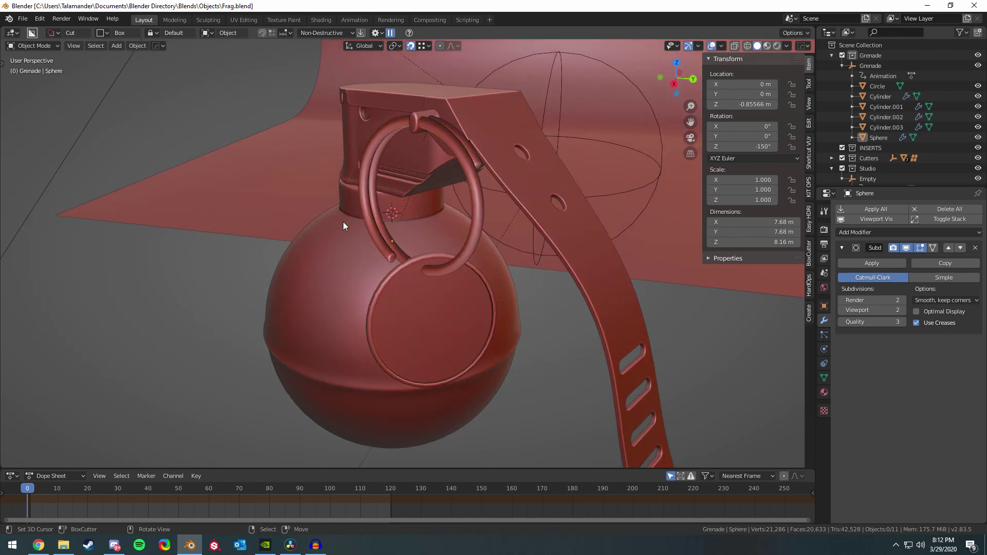
{"action": "middle_click_drag", "start_coordinate": [348, 220], "coordinate": [423, 201]}
{"action": "middle_click_drag", "start_coordinate": [366, 263], "coordinate": [437, 222], "text": "shift"}
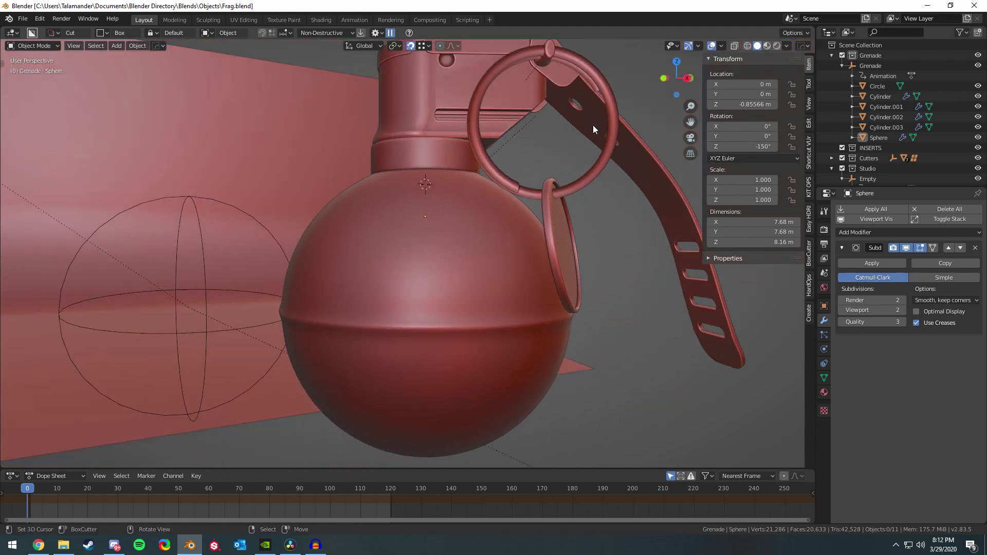
View the grenade through the scene camera in rendered shading and move the timeline to frame 1.
{"action": "key", "text": "KP_0"}
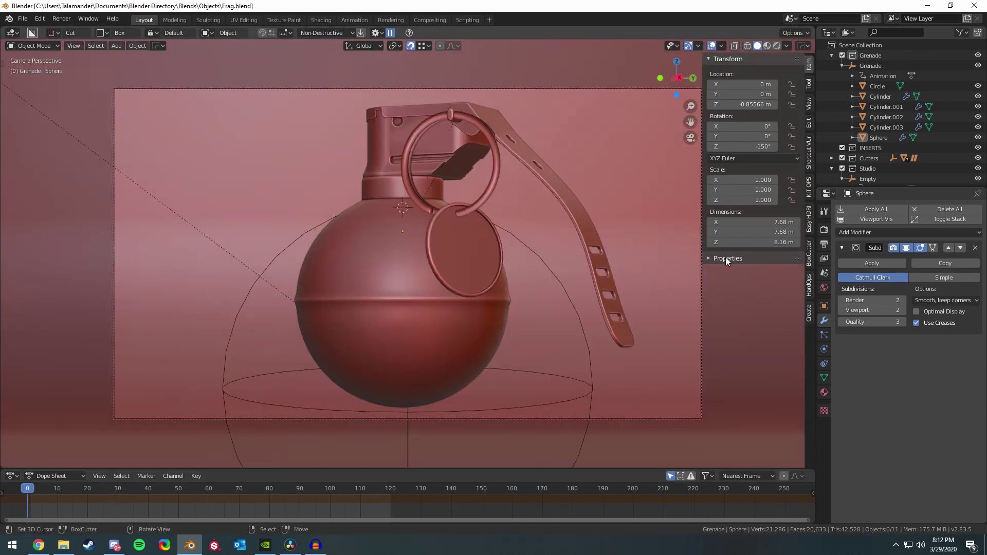
{"action": "left_click", "coordinate": [777, 46]}
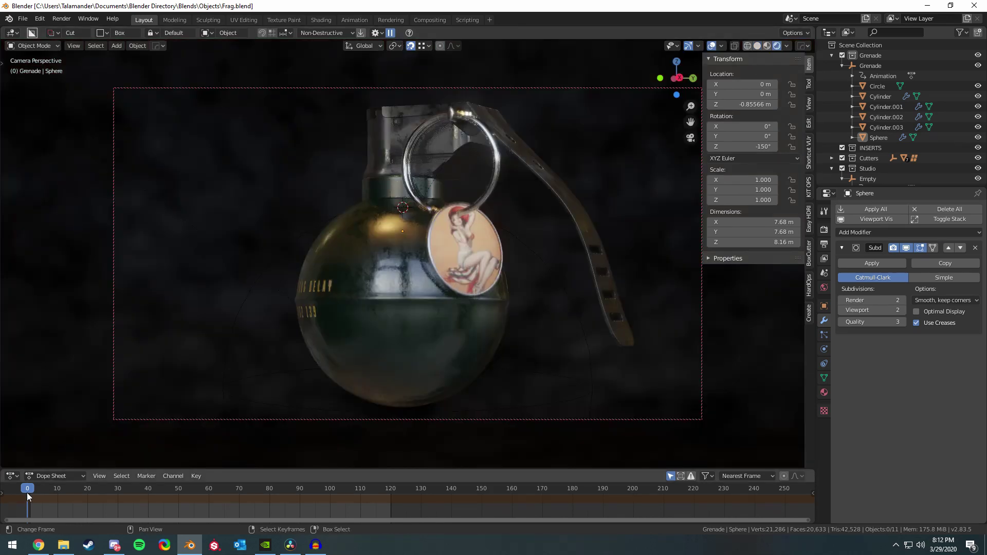
{"action": "mouse_move", "coordinate": [26, 493]}
{"action": "left_mouse_down"}
{"action": "mouse_move", "coordinate": [370, 504]}
{"action": "mouse_move", "coordinate": [30, 494]}
{"action": "left_mouse_up"}
Select the spherical grenade body and check it in wireframe, finishing in solid shading.
{"action": "middle_click_drag", "start_coordinate": [431, 298], "coordinate": [420, 277]}
{"action": "scroll", "coordinate": [461, 274], "scroll_direction": "down", "scroll_amount": 3}
{"action": "right_click", "coordinate": [420, 277]}
{"action": "mouse_move", "coordinate": [360, 285]}
{"action": "middle_mouse_down"}
{"action": "mouse_move", "coordinate": [445, 277]}
{"action": "mouse_move", "coordinate": [412, 266]}
{"action": "mouse_move", "coordinate": [356, 284]}
{"action": "middle_mouse_up"}
{"action": "scroll", "coordinate": [445, 277], "scroll_direction": "up", "scroll_amount": 2}
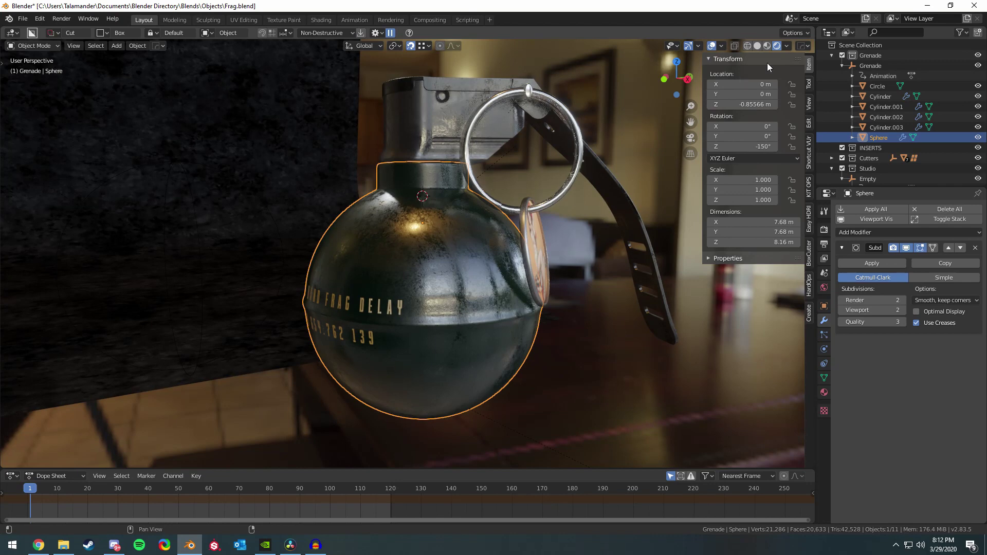
{"action": "left_click", "coordinate": [750, 46]}
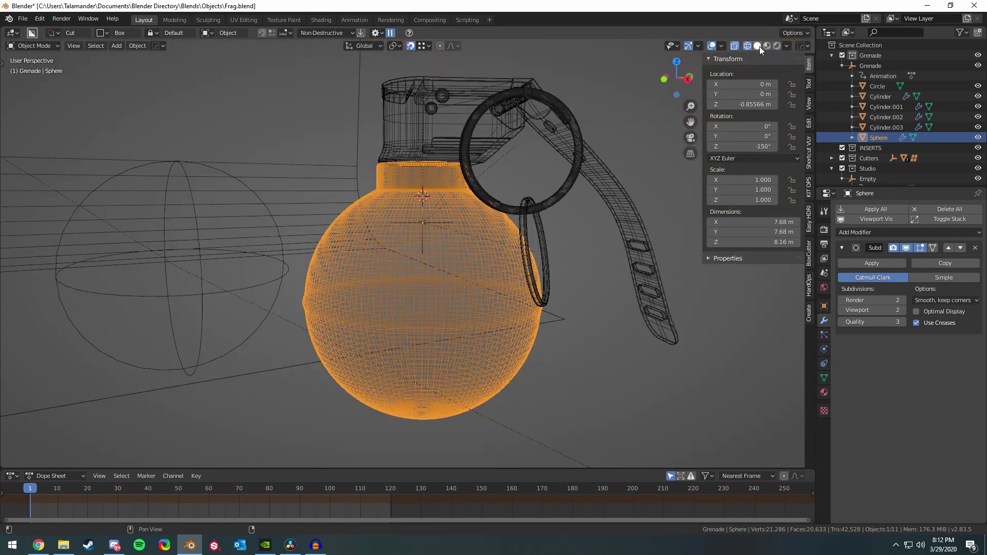
{"action": "left_click", "coordinate": [759, 46]}
Put the grenade body into Edit Mode and clear its mesh selection.
{"action": "middle_click_drag", "start_coordinate": [332, 266], "coordinate": [375, 267]}
{"action": "key", "text": "Tab"}
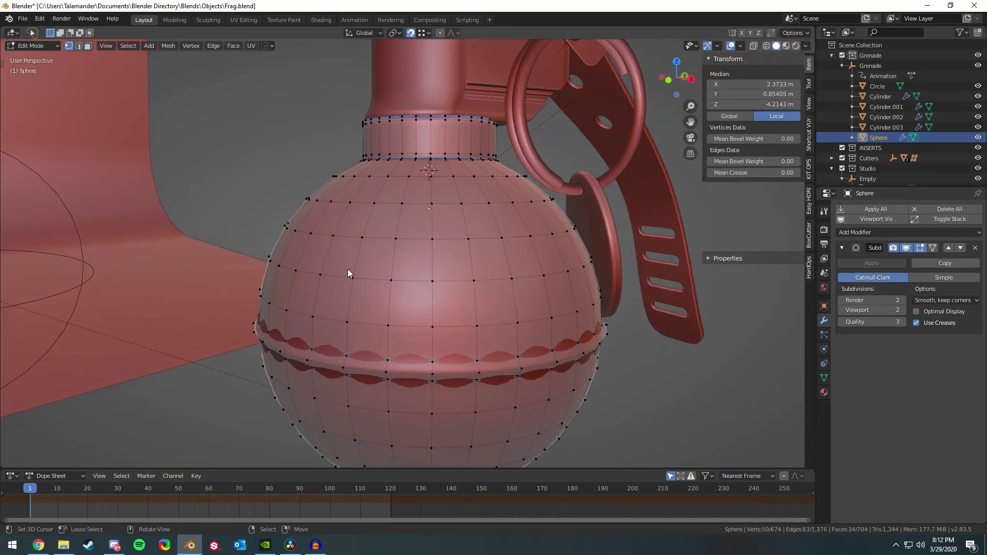
{"action": "scroll", "coordinate": [400, 282], "scroll_direction": "down", "scroll_amount": 3}
{"action": "key", "text": "alt+a"}
Examine the edge loops around the grenade body's neck and upper half.
{"action": "scroll", "coordinate": [423, 190], "scroll_direction": "up", "scroll_amount": 2}
{"action": "middle_click_drag", "start_coordinate": [422, 189], "coordinate": [381, 248]}
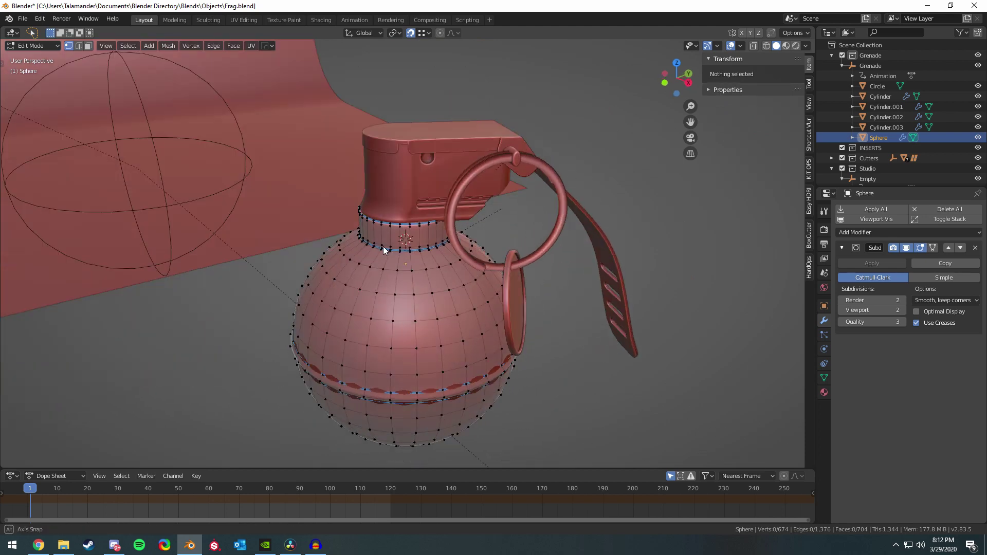
{"action": "scroll", "coordinate": [360, 247], "scroll_direction": "up", "scroll_amount": 2}
{"action": "scroll", "coordinate": [406, 162], "scroll_direction": "up", "scroll_amount": 2}
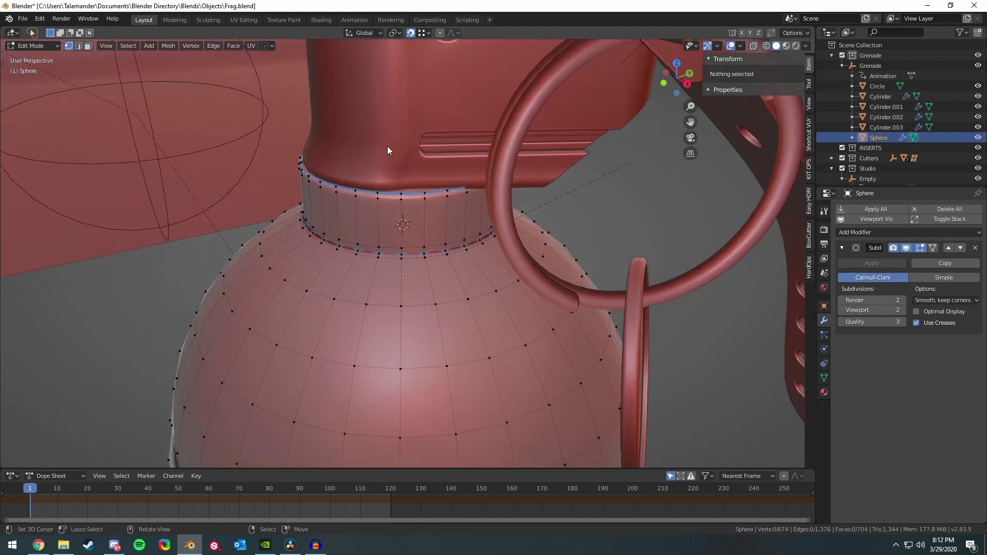
{"action": "scroll", "coordinate": [328, 176], "scroll_direction": "down", "scroll_amount": 2}
{"action": "middle_click_drag", "start_coordinate": [414, 191], "coordinate": [411, 165]}
{"action": "scroll", "coordinate": [293, 261], "scroll_direction": "down", "scroll_amount": 3}
{"action": "middle_click_drag", "start_coordinate": [353, 239], "coordinate": [398, 243], "text": "shift"}
{"action": "middle_click_drag", "start_coordinate": [387, 183], "coordinate": [366, 162], "text": "shift"}
{"action": "scroll", "coordinate": [388, 192], "scroll_direction": "up", "scroll_amount": 2}
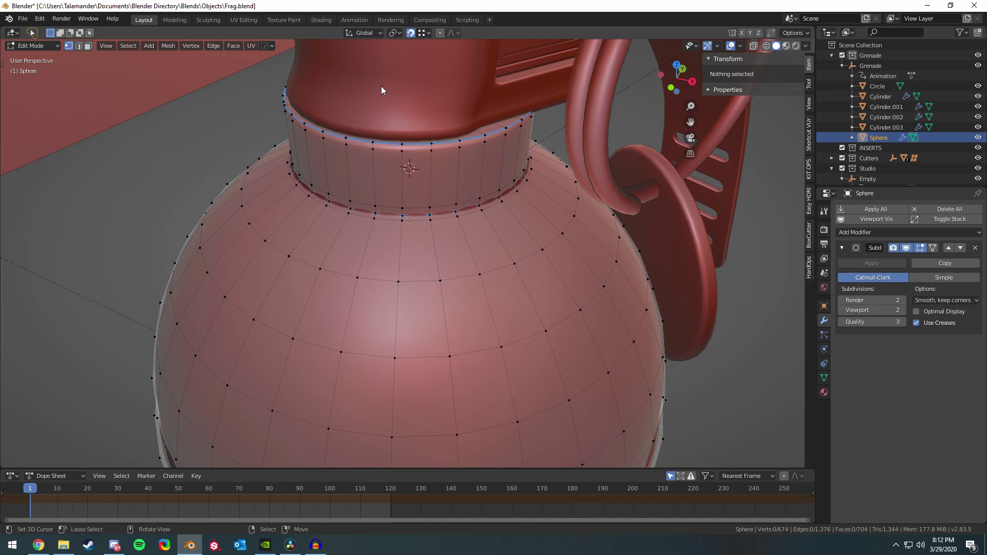
{"action": "middle_click_drag", "start_coordinate": [344, 205], "coordinate": [429, 177]}
Select a single edge on the body's upper half in edge select mode to inspect its bevel weight and crease.
{"action": "left_click", "coordinate": [809, 83]}
{"action": "left_click", "coordinate": [810, 103]}
{"action": "left_click", "coordinate": [810, 64]}
{"action": "left_click", "coordinate": [393, 156]}
{"action": "key", "text": "2"}
{"action": "left_click", "coordinate": [439, 166]}
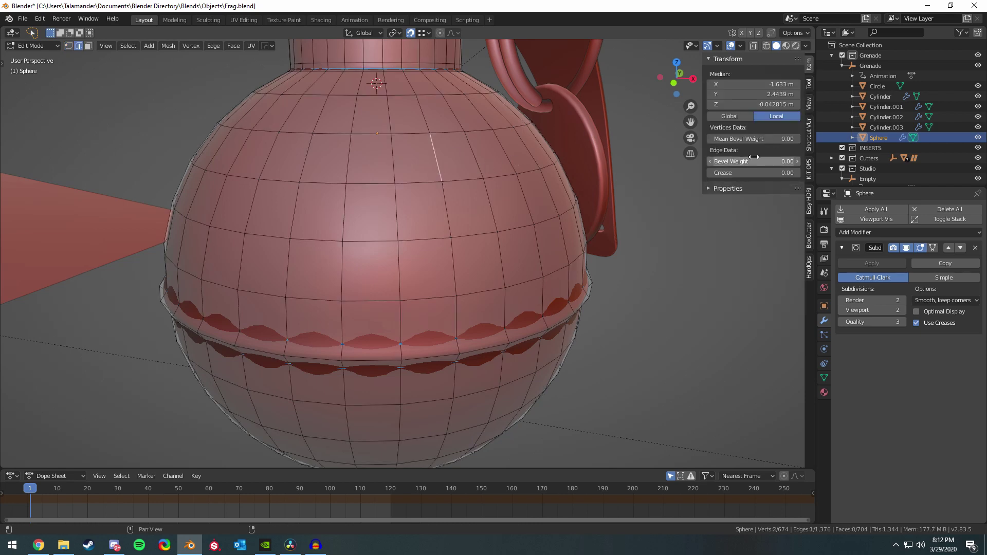
Select an edge at the base of the neck and undo the last two changes.
{"action": "middle_click_drag", "start_coordinate": [461, 251], "coordinate": [425, 167]}
{"action": "left_click", "coordinate": [389, 58]}
{"action": "middle_click_drag", "start_coordinate": [386, 54], "coordinate": [393, 103]}
{"action": "right_click_drag", "start_coordinate": [386, 107], "coordinate": [380, 112]}
{"action": "right_click", "coordinate": [380, 113]}
{"action": "middle_click_drag", "start_coordinate": [438, 155], "coordinate": [412, 144]}
{"action": "key", "text": "ctrl+z"}
{"action": "key", "text": "ctrl+z"}
Examine the supporting edge loops around the raised band at the middle of the grenade body.
{"action": "scroll", "coordinate": [388, 239], "scroll_direction": "down", "scroll_amount": 2}
{"action": "middle_click_drag", "start_coordinate": [389, 238], "coordinate": [382, 191]}
{"action": "scroll", "coordinate": [343, 264], "scroll_direction": "up", "scroll_amount": 3}
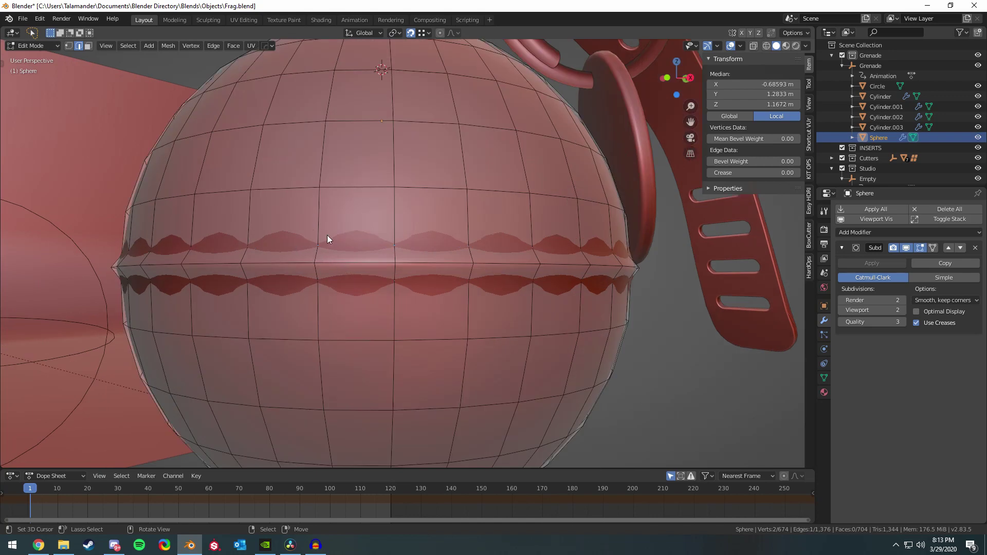
{"action": "scroll", "coordinate": [289, 246], "scroll_direction": "down", "scroll_amount": 3}
{"action": "middle_click_drag", "start_coordinate": [329, 248], "coordinate": [255, 260]}
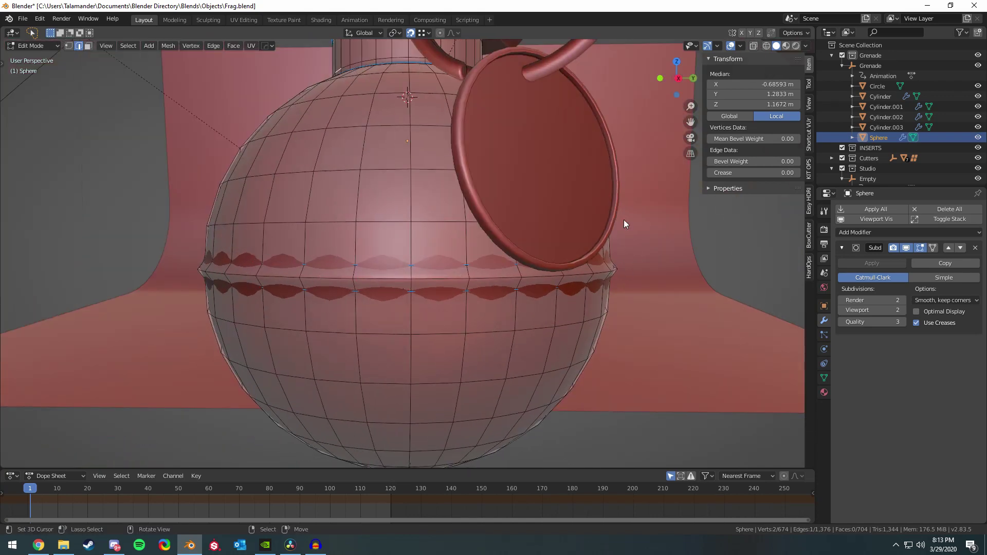
Return the grenade body to Object Mode and inspect its smoothed surface and raised middle band.
{"action": "key", "text": "Tab"}
{"action": "middle_click_drag", "start_coordinate": [598, 239], "coordinate": [549, 198]}
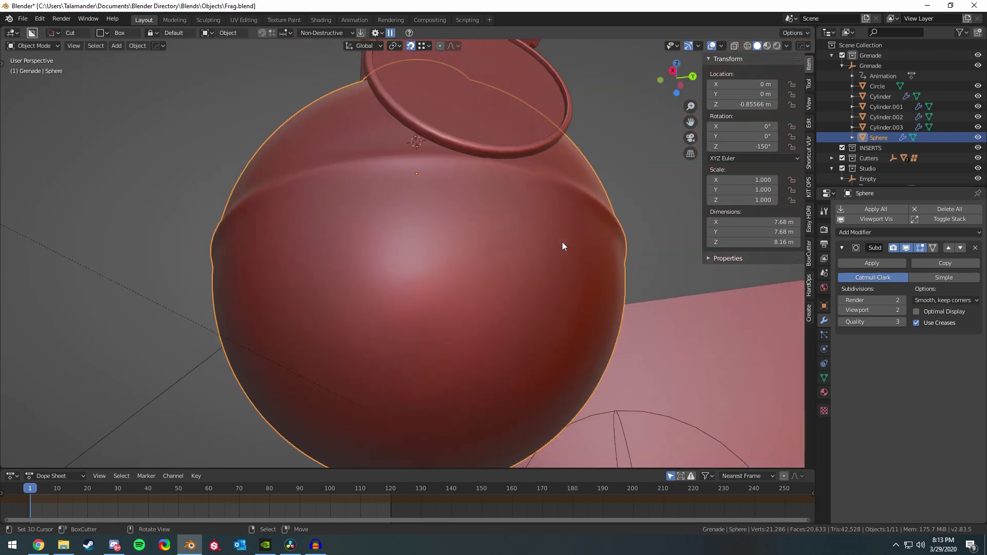
{"action": "middle_click_drag", "start_coordinate": [315, 192], "coordinate": [394, 223]}
{"action": "scroll", "coordinate": [463, 258], "scroll_direction": "down", "scroll_amount": 2}
{"action": "scroll", "coordinate": [394, 224], "scroll_direction": "up", "scroll_amount": 4}
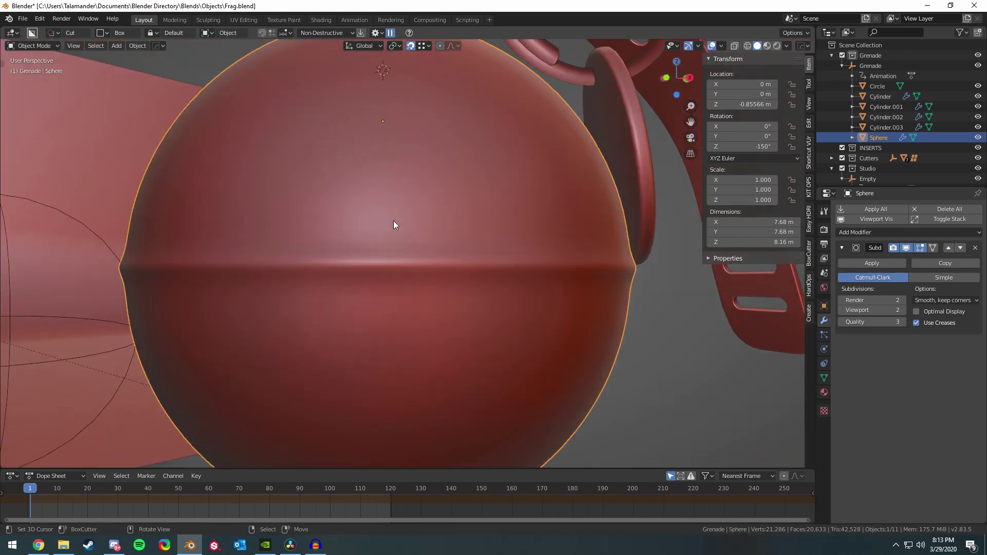
{"action": "scroll", "coordinate": [391, 360], "scroll_direction": "down", "scroll_amount": 5}
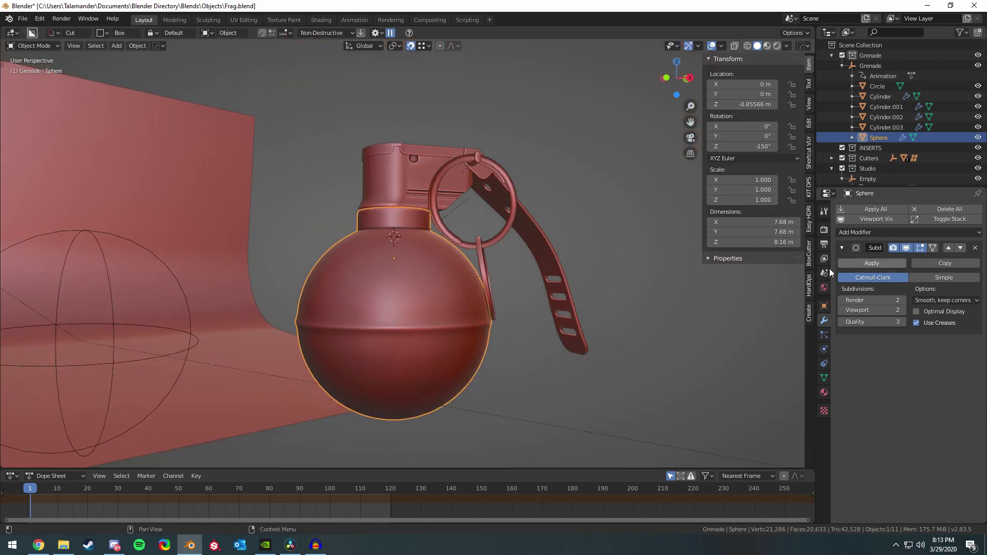
Select the fuze housing above the neck and isolate it in local view.
{"action": "scroll", "coordinate": [342, 199], "scroll_direction": "up", "scroll_amount": 3}
{"action": "middle_click_drag", "start_coordinate": [344, 195], "coordinate": [456, 335]}
{"action": "right_click", "coordinate": [404, 206]}
{"action": "scroll", "coordinate": [456, 231], "scroll_direction": "up", "scroll_amount": 2}
{"action": "key", "text": "KP_Divide"}
{"action": "middle_click_drag", "start_coordinate": [442, 203], "coordinate": [444, 289]}
{"action": "middle_click_drag", "start_coordinate": [338, 294], "coordinate": [386, 295]}
{"action": "scroll", "coordinate": [386, 295], "scroll_direction": "up", "scroll_amount": 3}
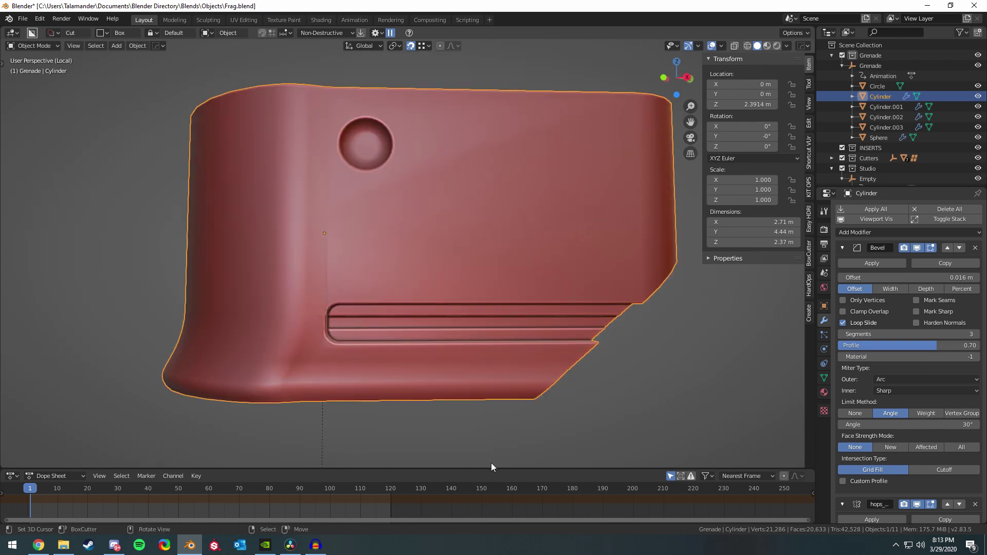
Inspect the fuze housing's flat top, beveled edges and round side recess.
{"action": "middle_click_drag", "start_coordinate": [661, 309], "coordinate": [547, 314]}
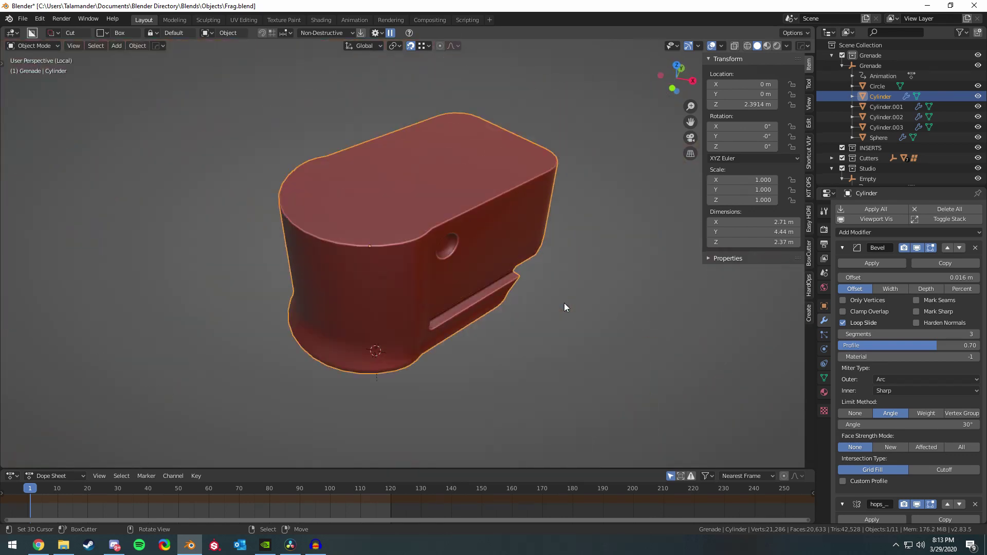
{"action": "mouse_move", "coordinate": [535, 257]}
{"action": "middle_mouse_down"}
{"action": "mouse_move", "coordinate": [491, 200]}
{"action": "mouse_move", "coordinate": [467, 214]}
{"action": "mouse_move", "coordinate": [492, 220]}
{"action": "mouse_move", "coordinate": [523, 267]}
{"action": "middle_mouse_up"}
{"action": "scroll", "coordinate": [493, 220], "scroll_direction": "up", "scroll_amount": 8}
{"action": "scroll", "coordinate": [523, 267], "scroll_direction": "down", "scroll_amount": 3}
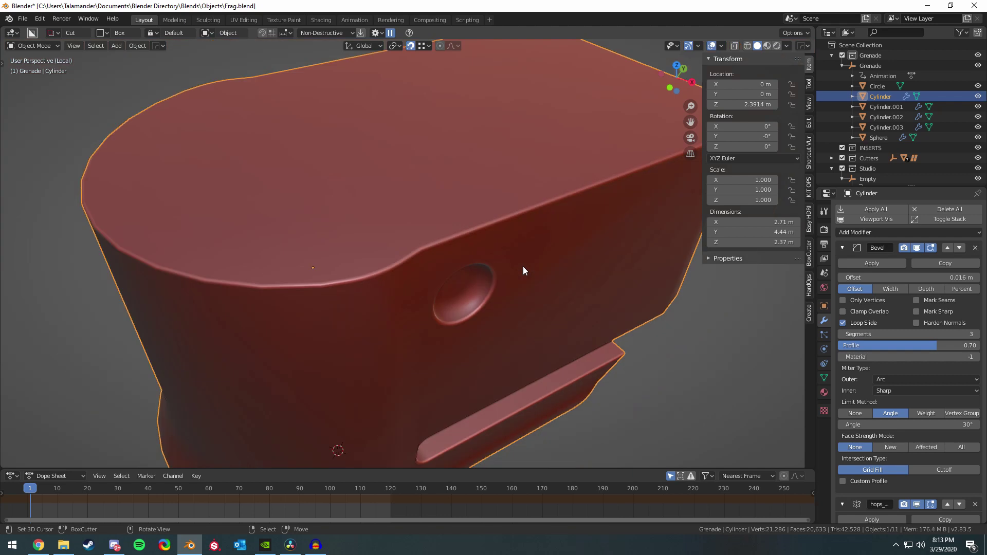
{"action": "scroll", "coordinate": [524, 267], "scroll_direction": "down", "scroll_amount": 3}
{"action": "scroll", "coordinate": [360, 242], "scroll_direction": "down", "scroll_amount": 3}
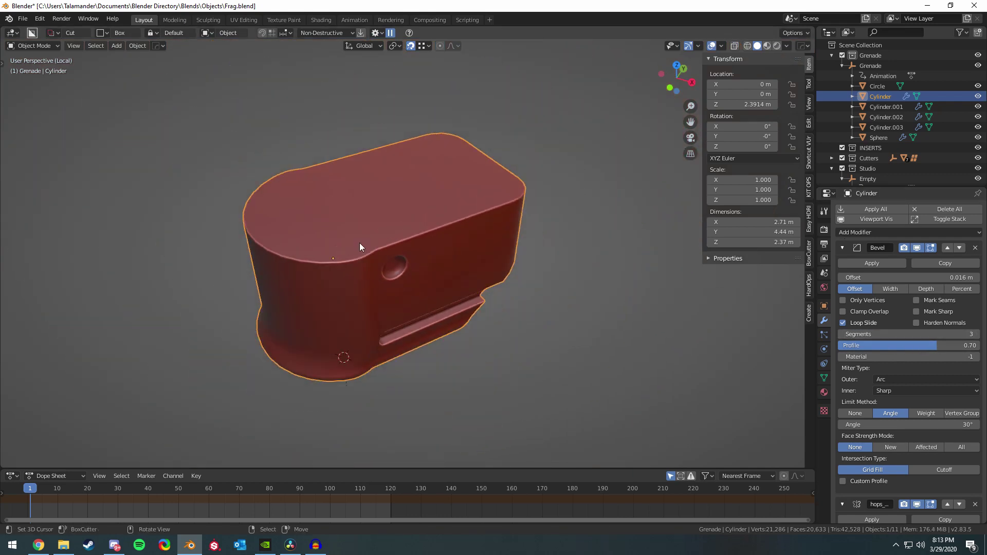
Expand the Cutters collection in the outliner to show the cutter objects.
{"action": "scroll", "coordinate": [926, 145], "scroll_direction": "down", "scroll_amount": 2}
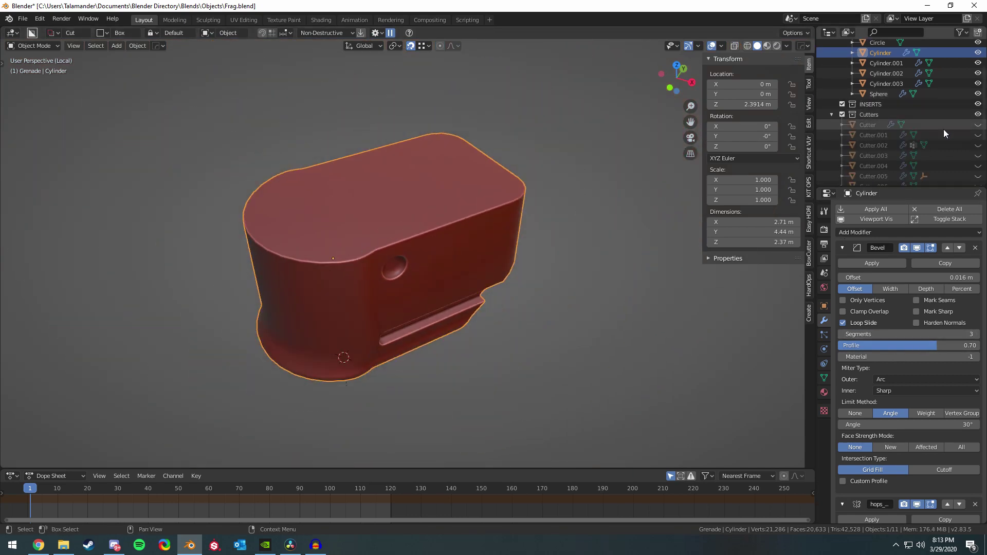
{"action": "left_click", "coordinate": [829, 110]}
{"action": "scroll", "coordinate": [943, 128], "scroll_direction": "down", "scroll_amount": 1}
{"action": "scroll", "coordinate": [943, 128], "scroll_direction": "down", "scroll_amount": 2}
{"action": "scroll", "coordinate": [492, 202], "scroll_direction": "down", "scroll_amount": 3}
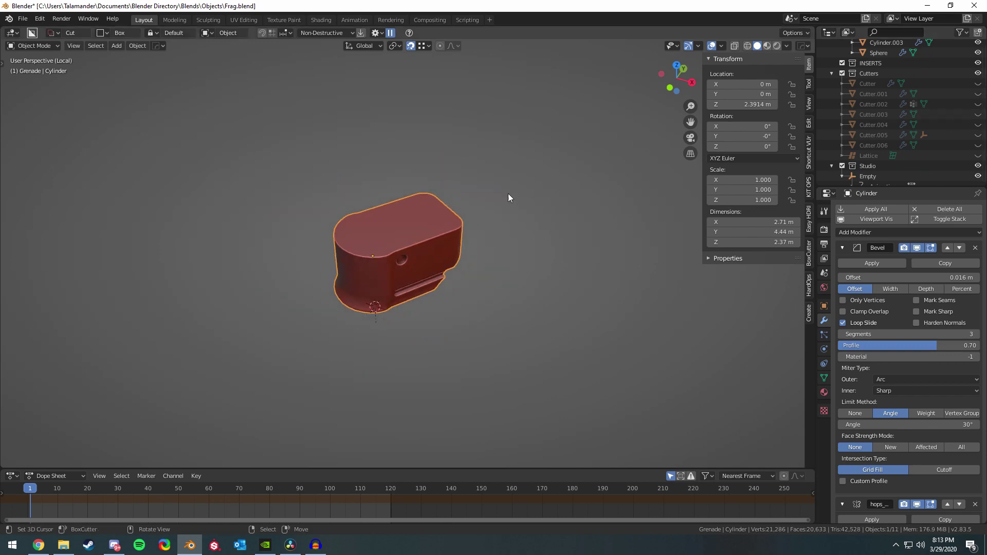
Examine the fuze housing's round recess, side grooves, underside and top outline from several angles.
{"action": "middle_click_drag", "start_coordinate": [491, 206], "coordinate": [451, 204]}
{"action": "scroll", "coordinate": [451, 204], "scroll_direction": "up", "scroll_amount": 6}
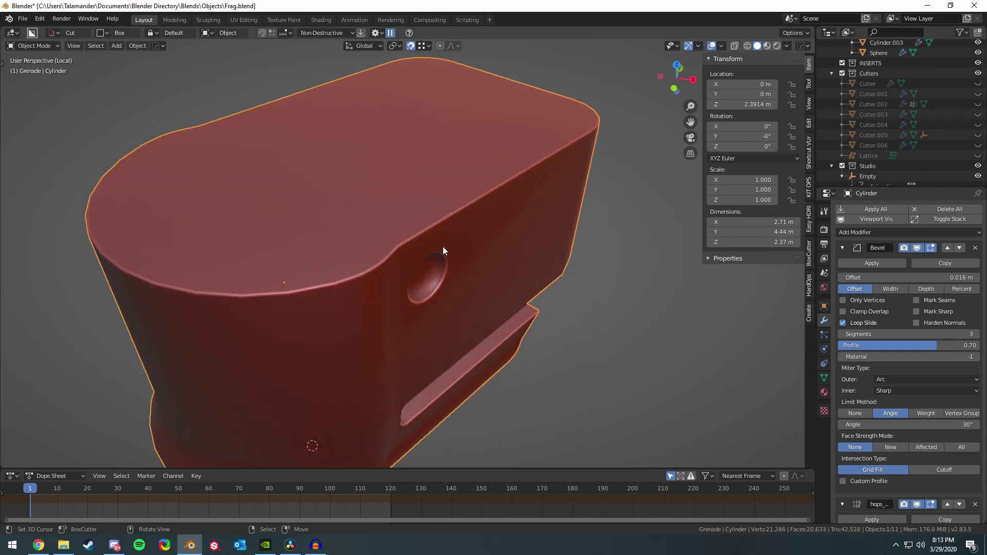
{"action": "scroll", "coordinate": [442, 246], "scroll_direction": "up", "scroll_amount": 4}
{"action": "scroll", "coordinate": [443, 245], "scroll_direction": "down", "scroll_amount": 5}
{"action": "middle_click_drag", "start_coordinate": [442, 246], "coordinate": [335, 183]}
{"action": "scroll", "coordinate": [335, 183], "scroll_direction": "up", "scroll_amount": 3}
{"action": "middle_click_drag", "start_coordinate": [324, 277], "coordinate": [233, 311]}
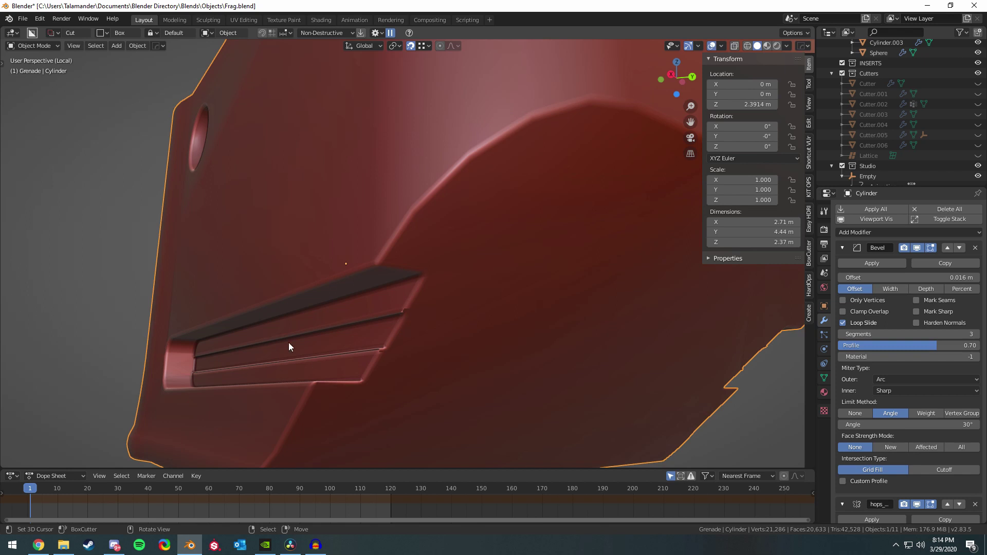
{"action": "scroll", "coordinate": [407, 323], "scroll_direction": "down", "scroll_amount": 6}
{"action": "middle_click_drag", "start_coordinate": [314, 316], "coordinate": [268, 147]}
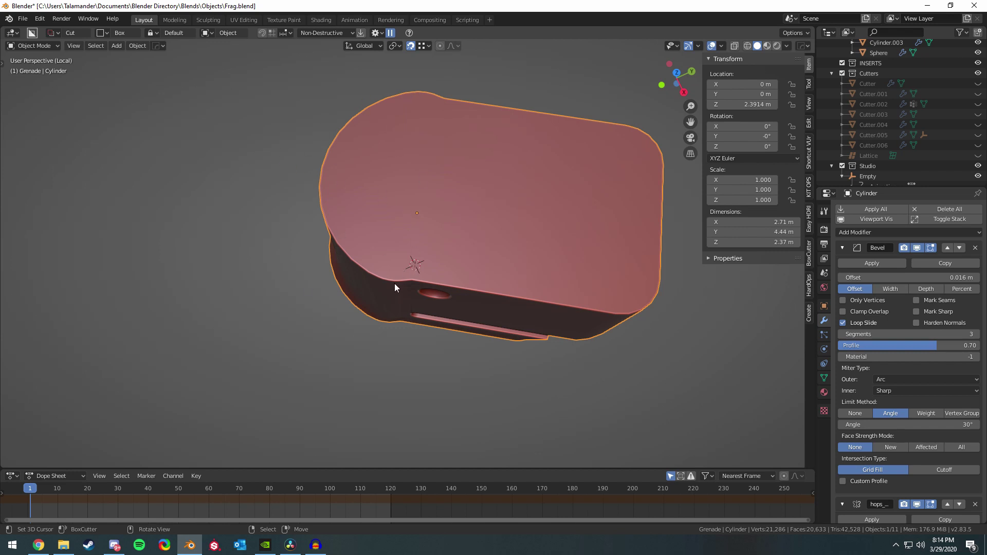
{"action": "mouse_move", "coordinate": [395, 284]}
{"action": "middle_mouse_down"}
{"action": "mouse_move", "coordinate": [404, 283]}
{"action": "mouse_move", "coordinate": [396, 288]}
{"action": "middle_mouse_up"}
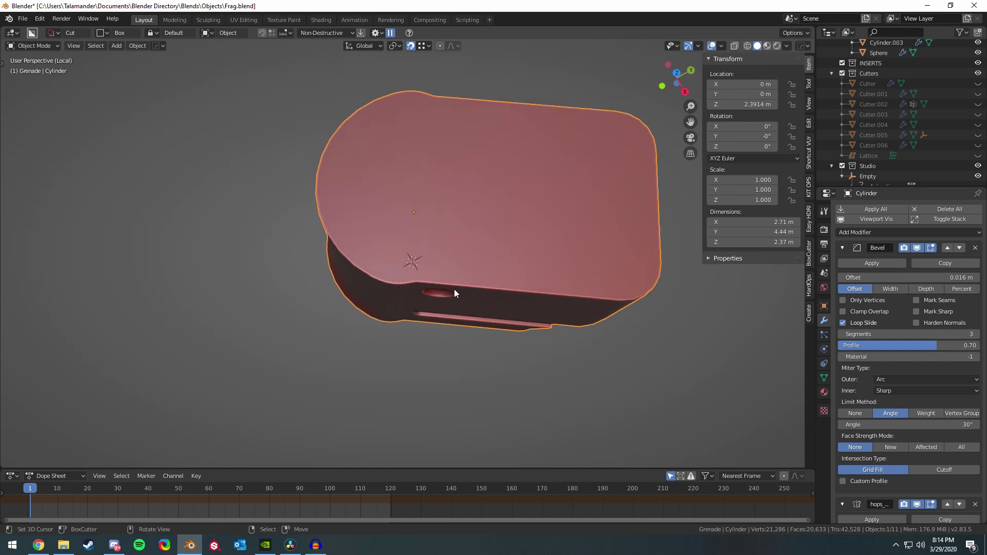
{"action": "middle_click_drag", "start_coordinate": [497, 288], "coordinate": [444, 288]}
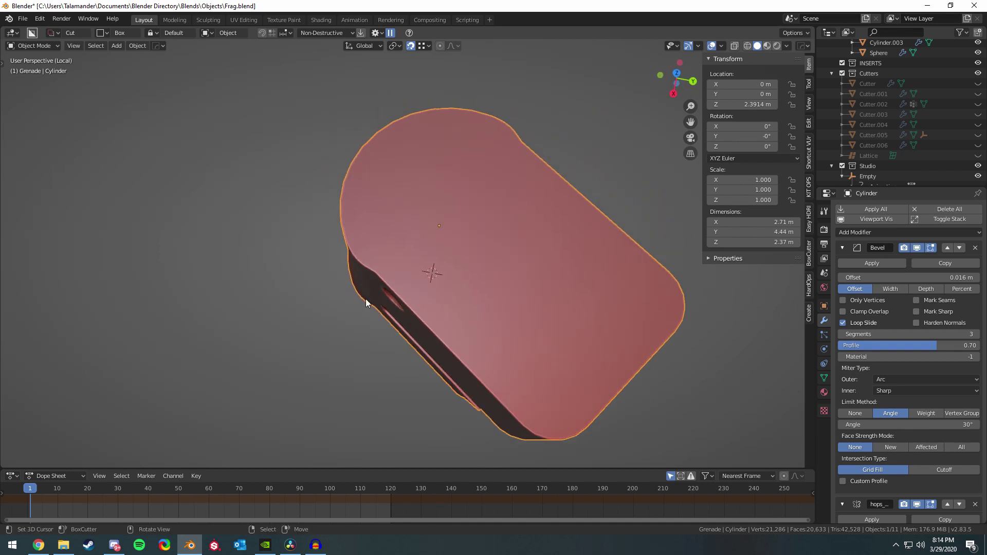
{"action": "middle_click_drag", "start_coordinate": [381, 272], "coordinate": [237, 178], "text": "shift"}
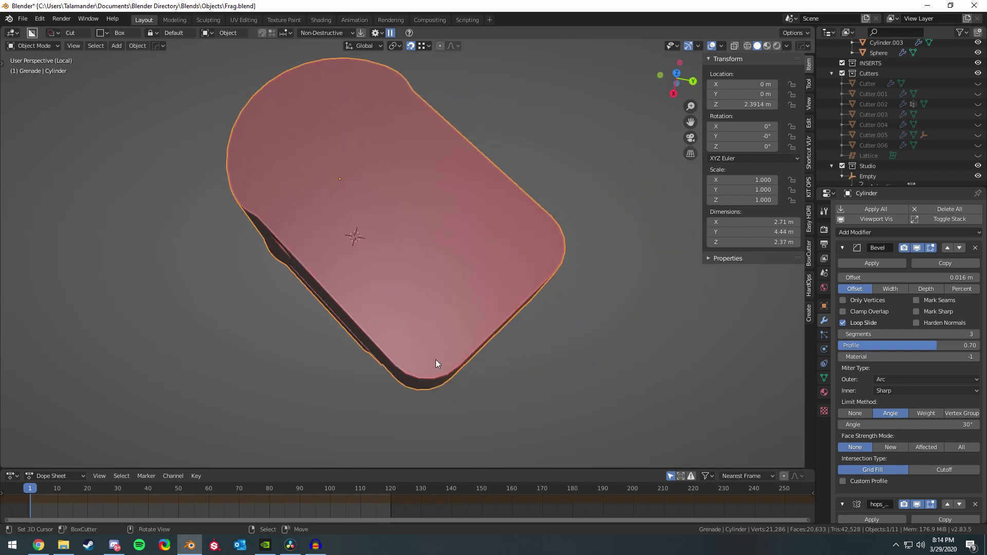
Inspect the fuze housing's mesh topology in Edit Mode, comparing the side recess, grooves and lower edges with the beveled result.
{"action": "middle_click_drag", "start_coordinate": [411, 355], "coordinate": [258, 211]}
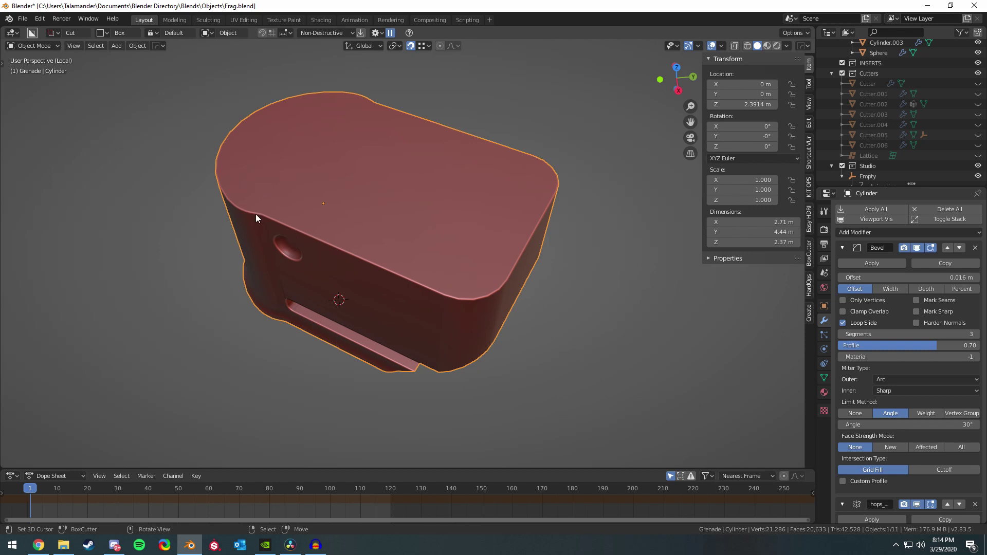
{"action": "middle_click_drag", "start_coordinate": [267, 210], "coordinate": [301, 246]}
{"action": "scroll", "coordinate": [301, 246], "scroll_direction": "up", "scroll_amount": 2}
{"action": "middle_click_drag", "start_coordinate": [255, 169], "coordinate": [393, 250]}
{"action": "key", "text": "Tab"}
{"action": "scroll", "coordinate": [298, 236], "scroll_direction": "down", "scroll_amount": 5}
{"action": "middle_click_drag", "start_coordinate": [286, 326], "coordinate": [344, 303]}
{"action": "scroll", "coordinate": [344, 303], "scroll_direction": "up", "scroll_amount": 3}
{"action": "middle_click_drag", "start_coordinate": [176, 341], "coordinate": [264, 350], "text": "shift"}
{"action": "scroll", "coordinate": [279, 325], "scroll_direction": "up", "scroll_amount": 1}
{"action": "middle_click_drag", "start_coordinate": [362, 329], "coordinate": [317, 289]}
{"action": "middle_click_drag", "start_coordinate": [368, 260], "coordinate": [458, 214]}
{"action": "scroll", "coordinate": [230, 345], "scroll_direction": "down", "scroll_amount": 3}
{"action": "middle_click_drag", "start_coordinate": [314, 289], "coordinate": [328, 230]}
{"action": "scroll", "coordinate": [304, 227], "scroll_direction": "up", "scroll_amount": 3}
{"action": "key", "text": "Tab"}
{"action": "scroll", "coordinate": [374, 278], "scroll_direction": "up", "scroll_amount": 2}
{"action": "scroll", "coordinate": [329, 230], "scroll_direction": "down", "scroll_amount": 3}
{"action": "key", "text": "Tab"}
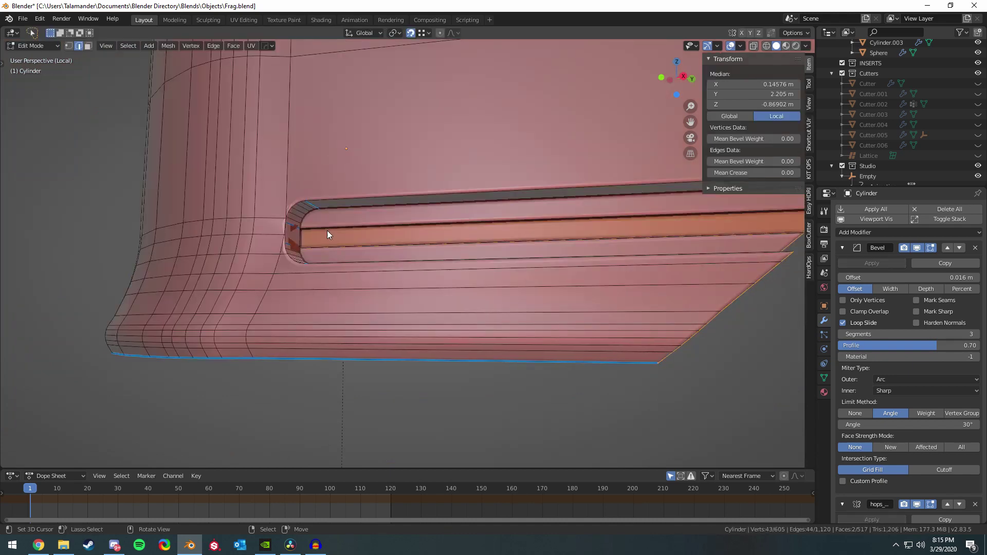
Mark the short edges at the rounded end of the housing's side groove as sharp and check the shading in Object Mode.
{"action": "left_click", "coordinate": [292, 226]}
{"action": "key", "text": "q"}
{"action": "left_click", "coordinate": [292, 227]}
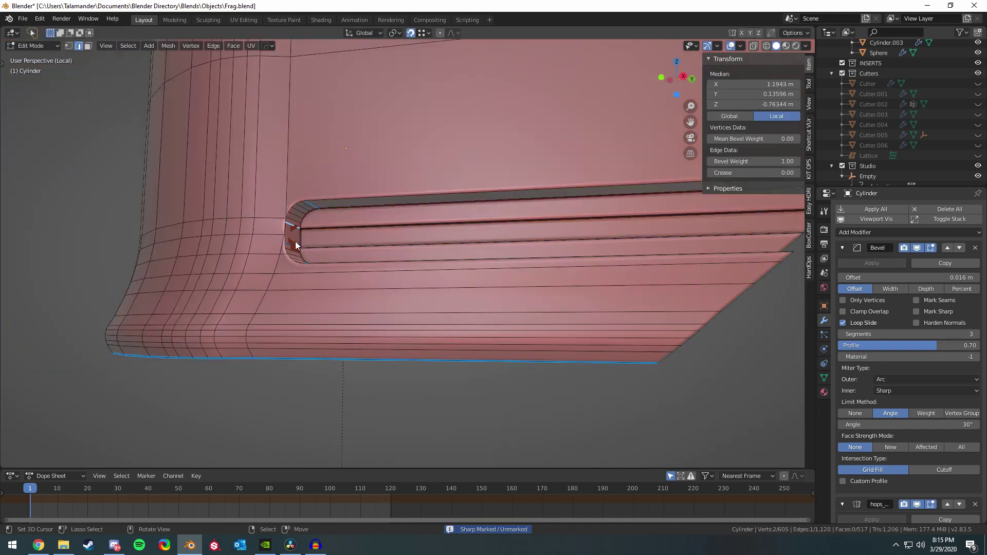
{"action": "key", "text": "q"}
{"action": "left_click", "coordinate": [293, 245]}
{"action": "key", "text": "Tab"}
{"action": "key", "text": "Tab"}
{"action": "key", "text": "q"}
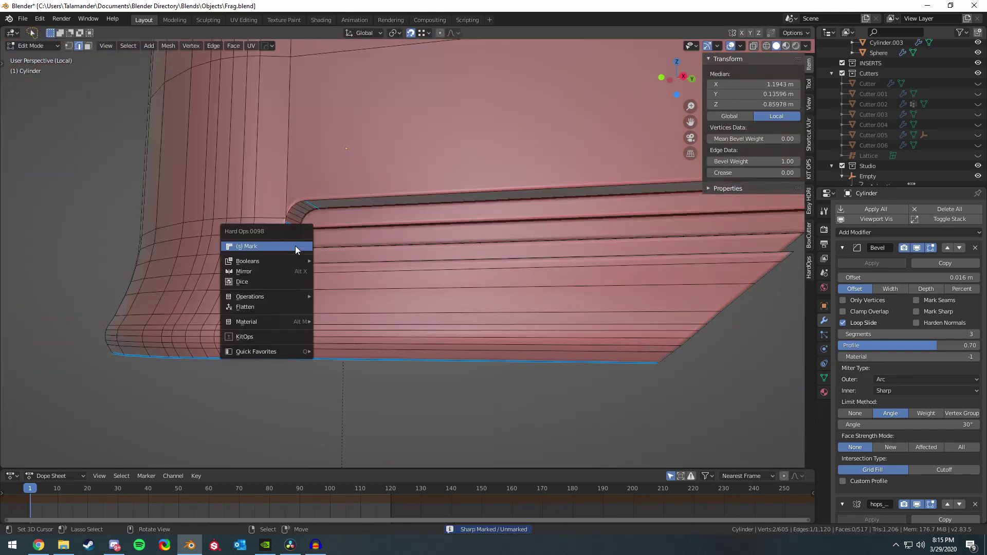
{"action": "left_click", "coordinate": [295, 246]}
{"action": "key", "text": "Tab"}
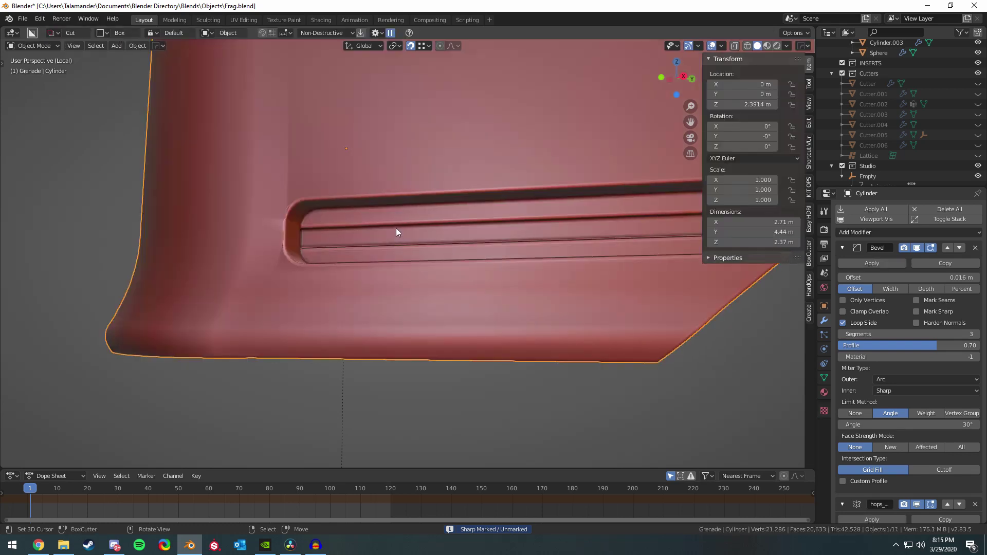
Try a BoxCutter box cut with a 0.05 m, 6-segment bevel beside the housing's round recess.
{"action": "scroll", "coordinate": [469, 238], "scroll_direction": "down", "scroll_amount": 5}
{"action": "middle_click_drag", "start_coordinate": [468, 238], "coordinate": [374, 251], "text": "shift"}
{"action": "scroll", "coordinate": [345, 269], "scroll_direction": "up", "scroll_amount": 5}
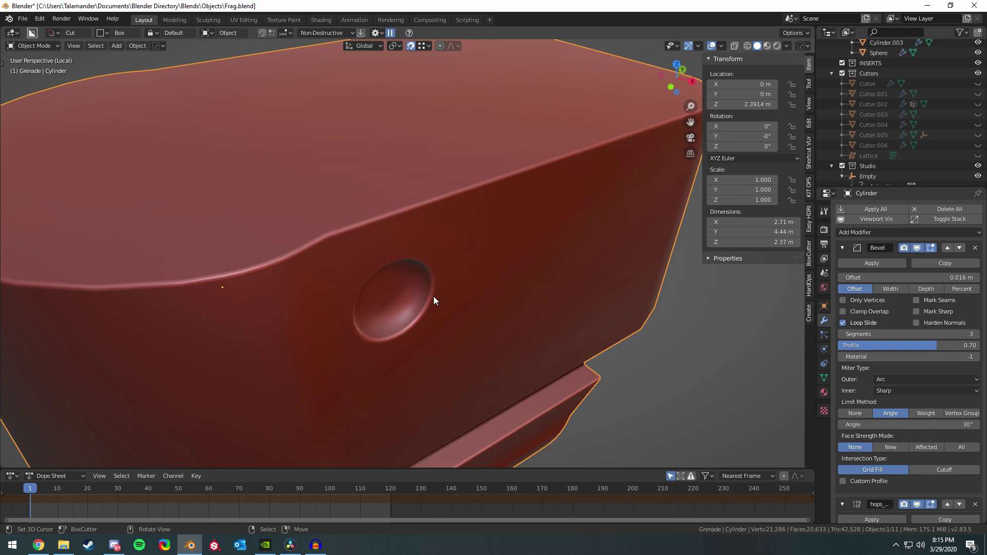
{"action": "left_click", "coordinate": [810, 264]}
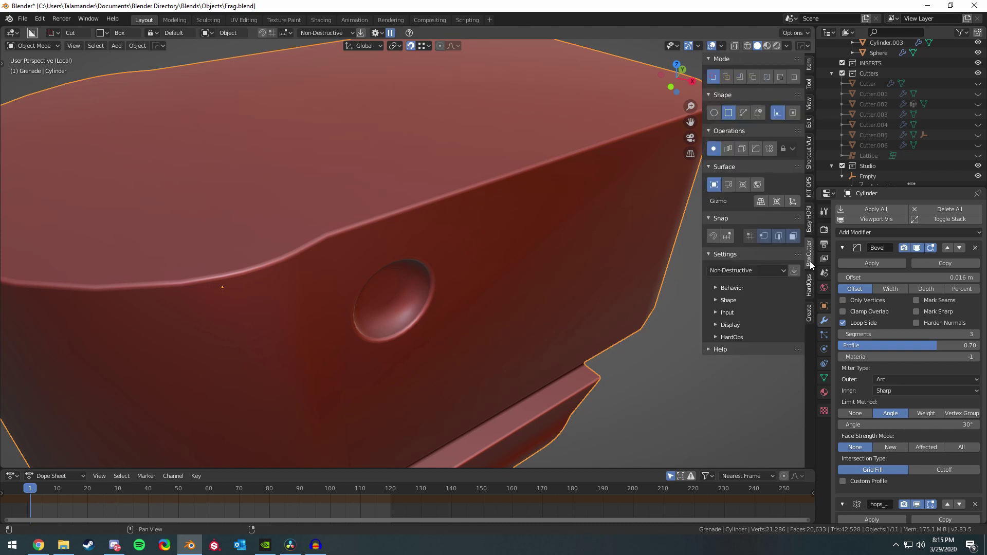
{"action": "left_click_drag", "start_coordinate": [519, 251], "coordinate": [583, 283]}
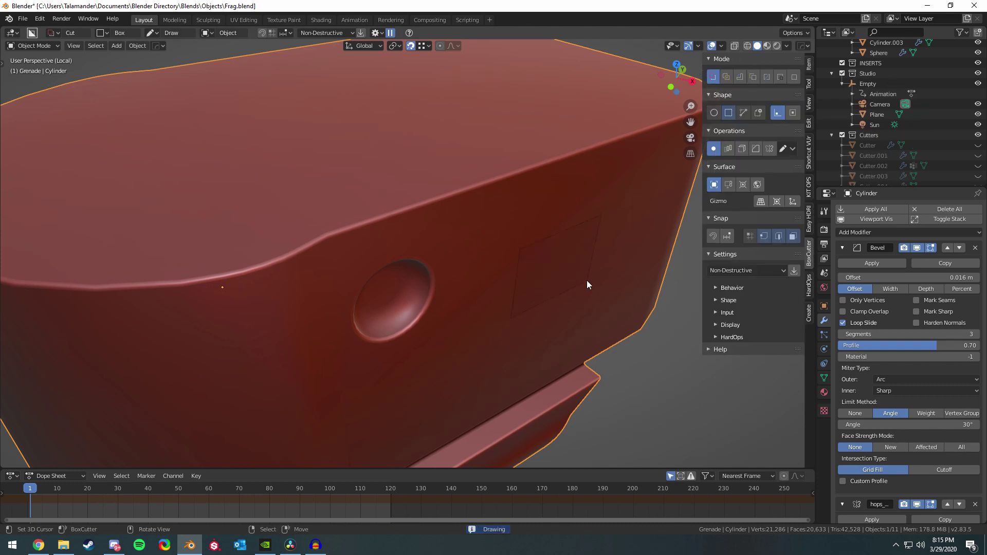
{"action": "key", "text": "Tab"}
{"action": "key", "text": "b"}
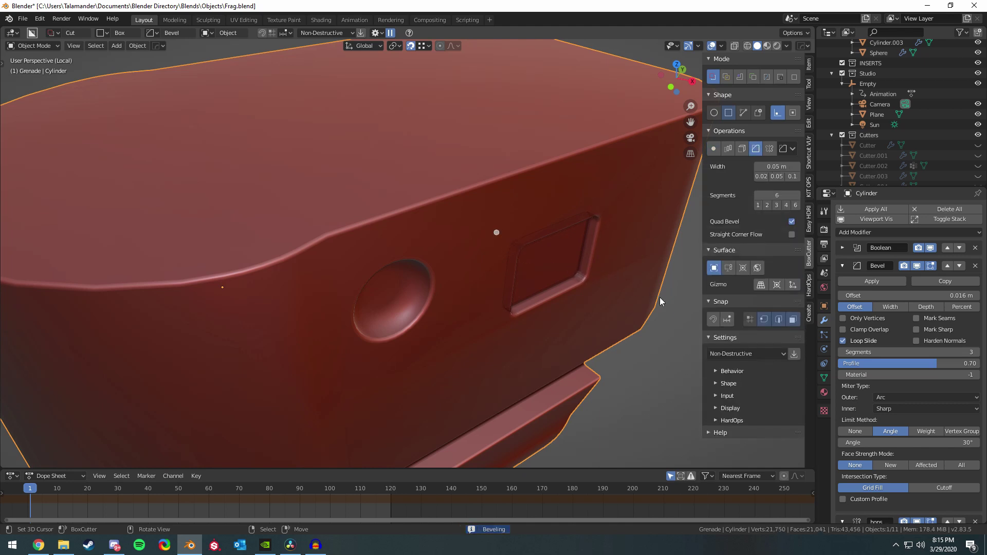
{"action": "key", "text": "Escape"}
Try a BoxCutter circle cut with a 0.16 m, 6-segment bevel to form a second round recess in the housing's side.
{"action": "left_click", "coordinate": [714, 113]}
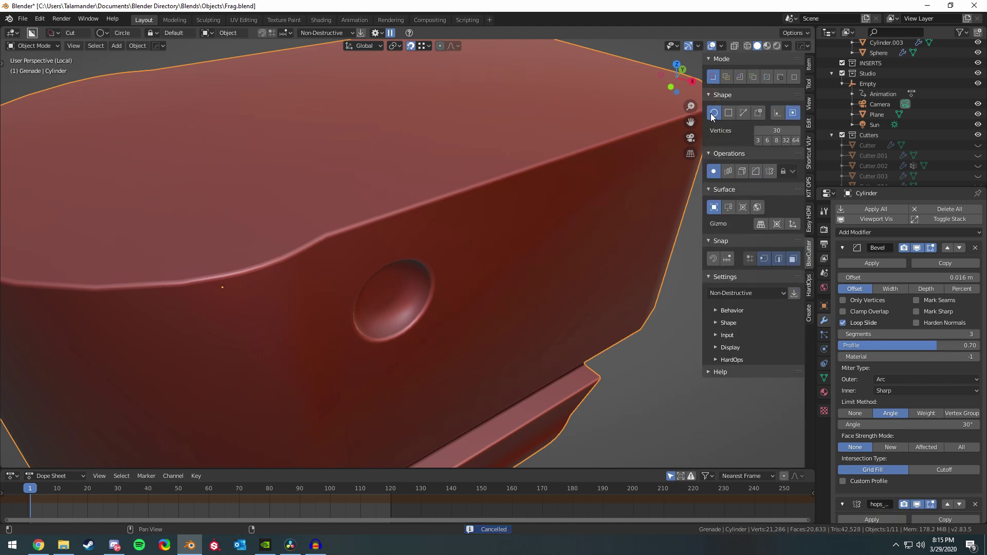
{"action": "left_click_drag", "start_coordinate": [531, 266], "coordinate": [519, 251]}
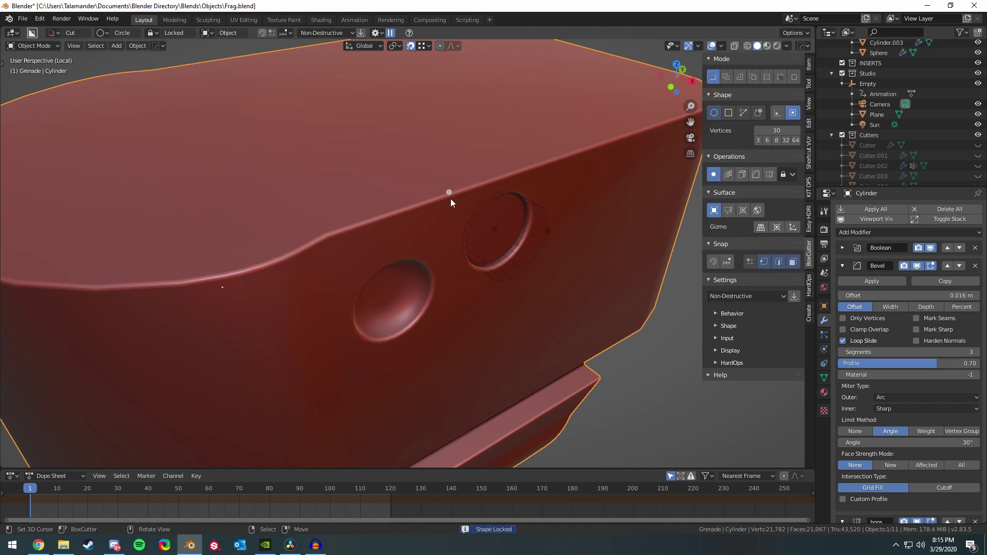
{"action": "key", "text": "b"}
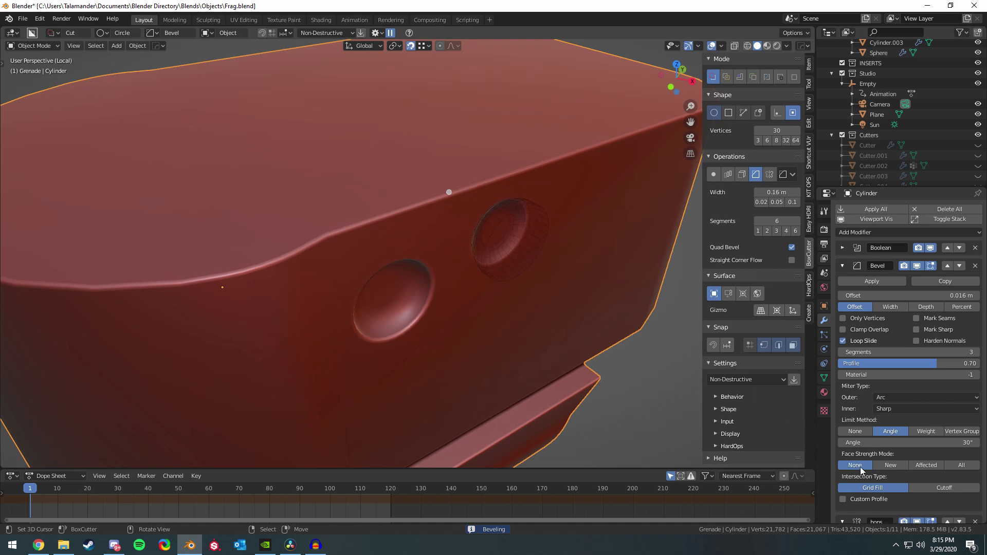
{"action": "left_click", "coordinate": [758, 415]}
{"action": "middle_click_drag", "start_coordinate": [508, 225], "coordinate": [472, 157]}
{"action": "key", "text": "shift+space"}
{"action": "key", "text": "h"}
{"action": "scroll", "coordinate": [378, 161], "scroll_direction": "down", "scroll_amount": 5}
{"action": "right_click", "coordinate": [318, 185]}
{"action": "scroll", "coordinate": [378, 197], "scroll_direction": "up", "scroll_amount": 4}
{"action": "scroll", "coordinate": [396, 224], "scroll_direction": "down", "scroll_amount": 4}
{"action": "mouse_move", "coordinate": [478, 234]}
{"action": "middle_mouse_down"}
{"action": "mouse_move", "coordinate": [482, 260]}
{"action": "mouse_move", "coordinate": [496, 240]}
{"action": "middle_mouse_up"}
Leave local view and examine how the lever cap fits over the fuze housing, briefly isolating the housing for comparison.
{"action": "key", "text": "slash"}
{"action": "middle_click_drag", "start_coordinate": [411, 286], "coordinate": [459, 259]}
{"action": "left_click", "coordinate": [419, 157]}
{"action": "middle_click_drag", "start_coordinate": [419, 156], "coordinate": [363, 229]}
{"action": "scroll", "coordinate": [367, 258], "scroll_direction": "up", "scroll_amount": 3}
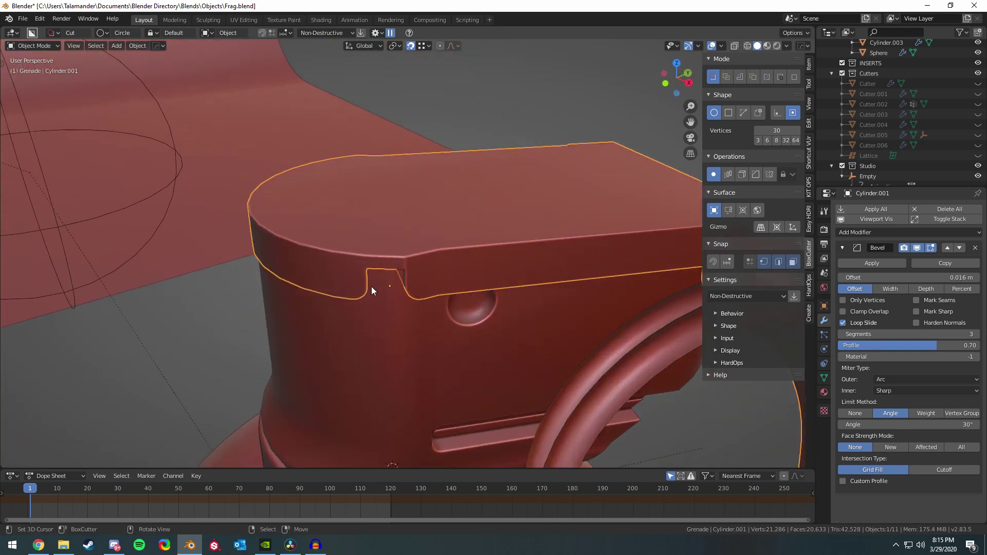
{"action": "left_click", "coordinate": [361, 330]}
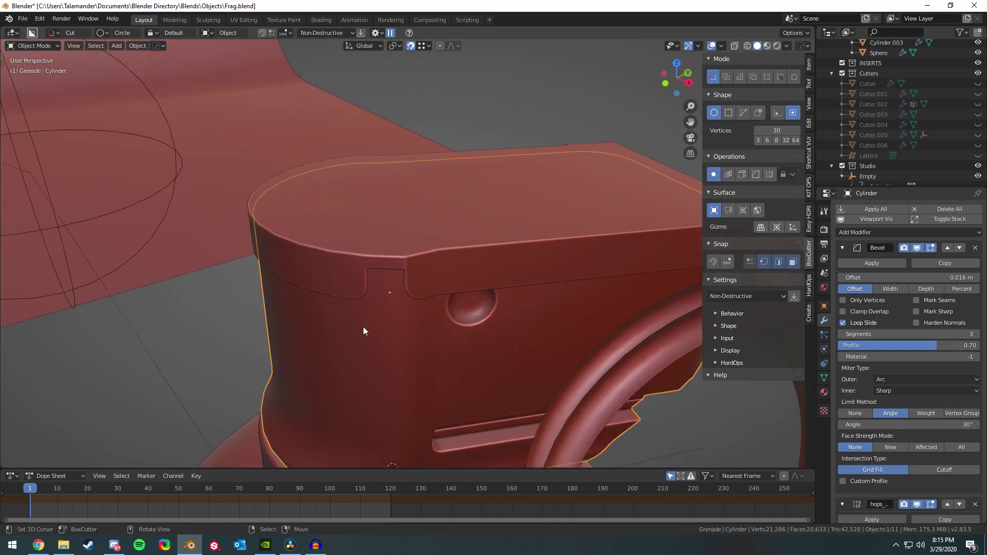
{"action": "key", "text": "KP_Divide"}
{"action": "middle_click_drag", "start_coordinate": [217, 234], "coordinate": [384, 204]}
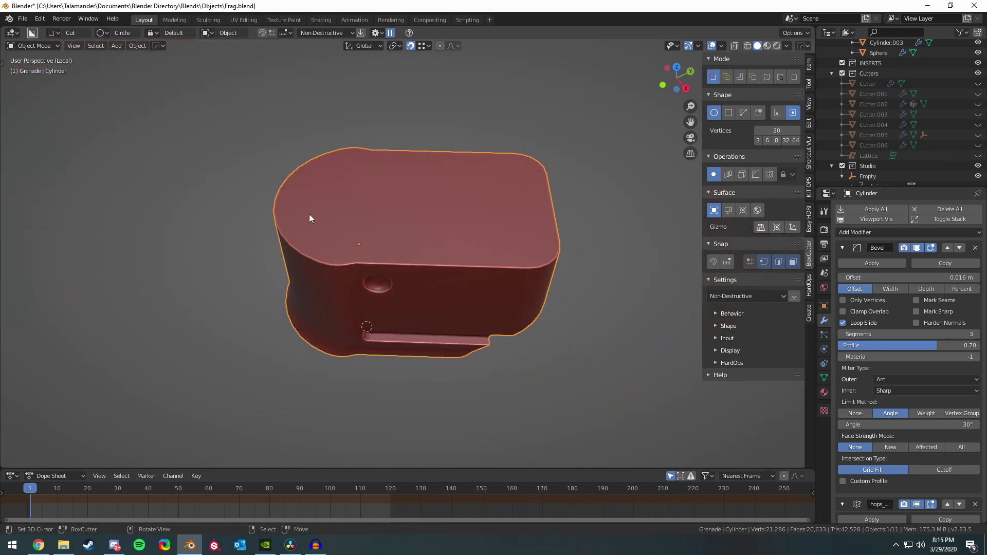
{"action": "key", "text": "KP_Divide"}
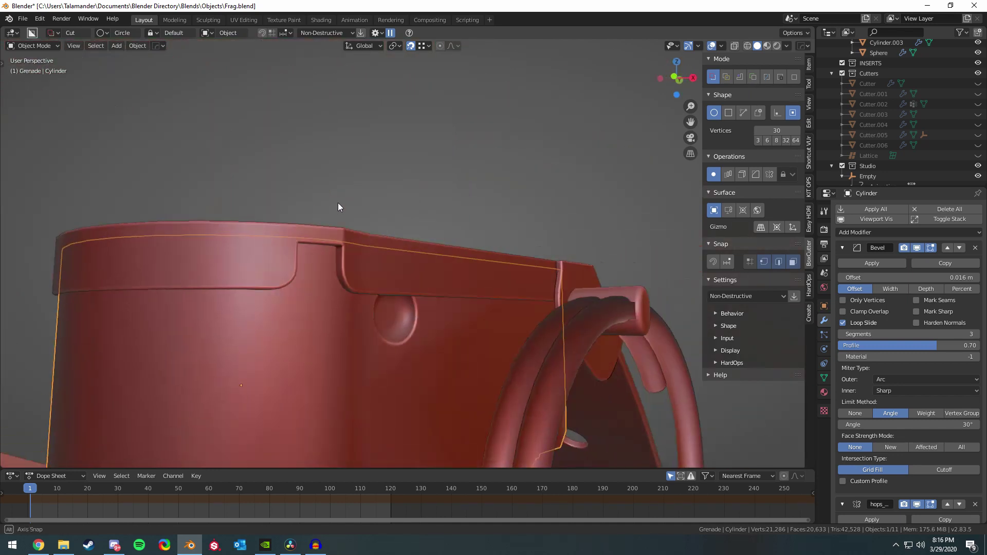
{"action": "middle_click_drag", "start_coordinate": [338, 203], "coordinate": [379, 224]}
{"action": "scroll", "coordinate": [381, 224], "scroll_direction": "up", "scroll_amount": 2}
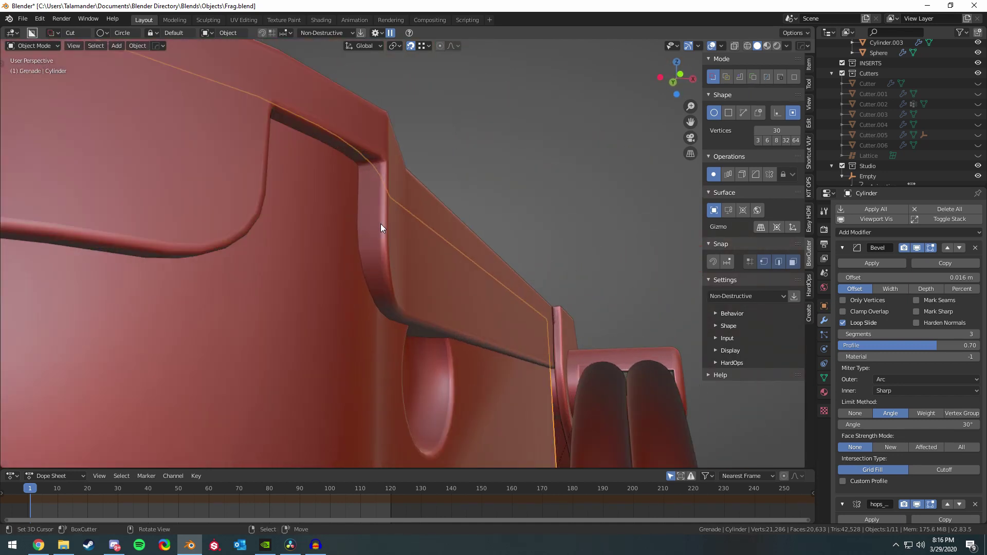
Isolate the safety lever in local view and inspect the mesh around its cap's side notch in Edit Mode.
{"action": "right_click", "coordinate": [309, 112]}
{"action": "key", "text": "KP_Divide"}
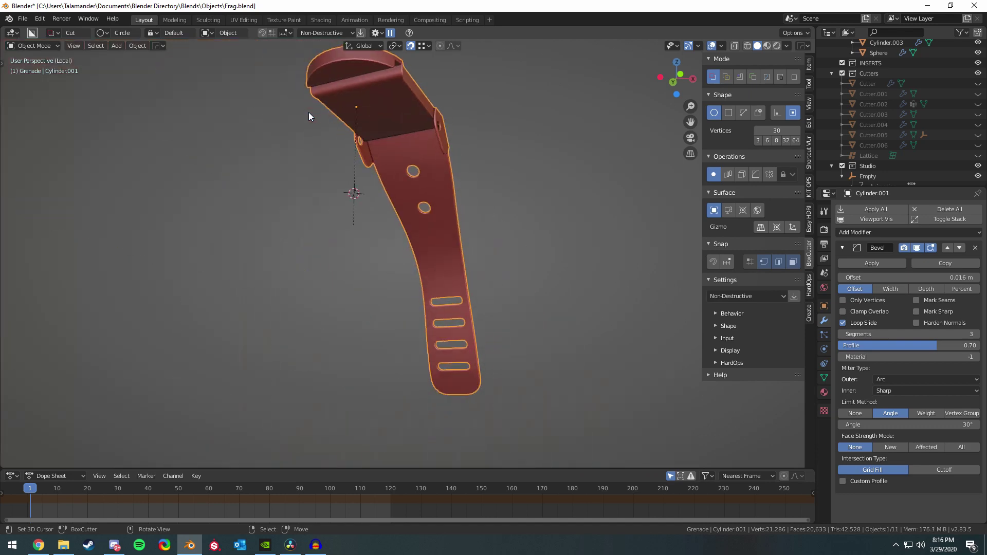
{"action": "key", "text": "Tab"}
{"action": "middle_click_drag", "start_coordinate": [344, 166], "coordinate": [384, 276]}
{"action": "middle_click_drag", "start_coordinate": [300, 266], "coordinate": [323, 208]}
{"action": "middle_click_drag", "start_coordinate": [280, 262], "coordinate": [374, 184]}
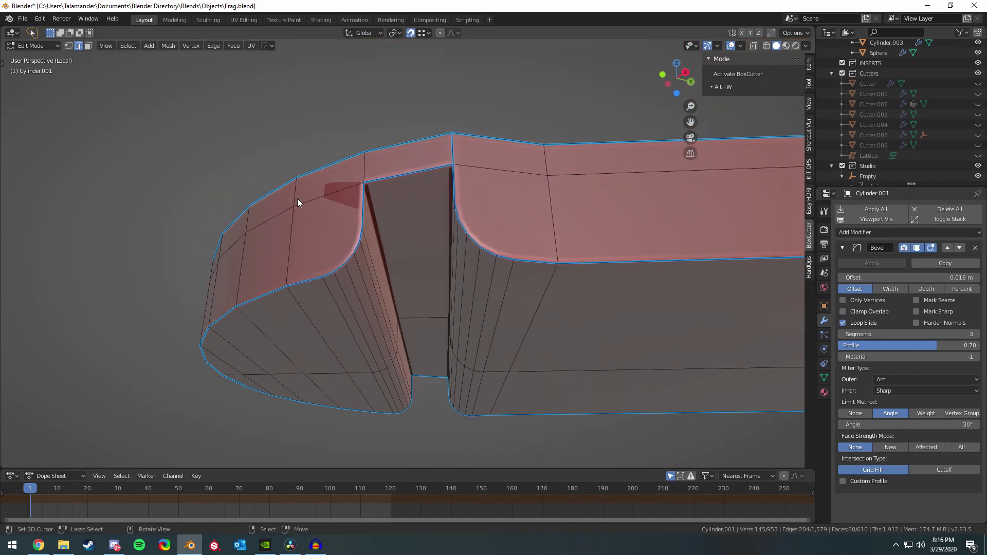
Switch to vertex selection and examine the vertices along the lever cap's rounded rim, underside and notch.
{"action": "middle_click_drag", "start_coordinate": [369, 369], "coordinate": [377, 165]}
{"action": "key", "text": "1"}
{"action": "left_click", "coordinate": [384, 137]}
{"action": "middle_click_drag", "start_coordinate": [352, 263], "coordinate": [204, 276]}
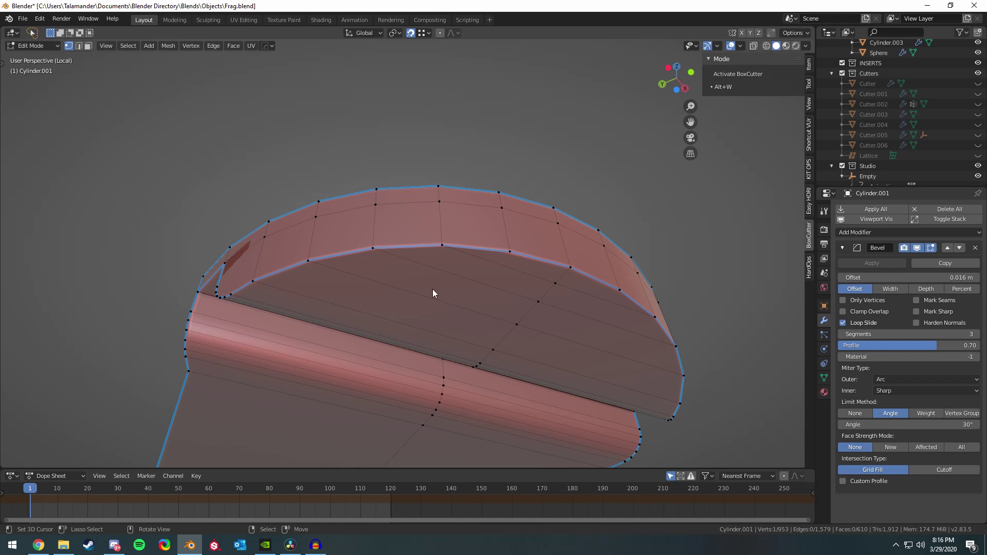
{"action": "middle_click_drag", "start_coordinate": [433, 294], "coordinate": [392, 309]}
{"action": "middle_click_drag", "start_coordinate": [503, 297], "coordinate": [376, 274]}
{"action": "key", "text": "Tab"}
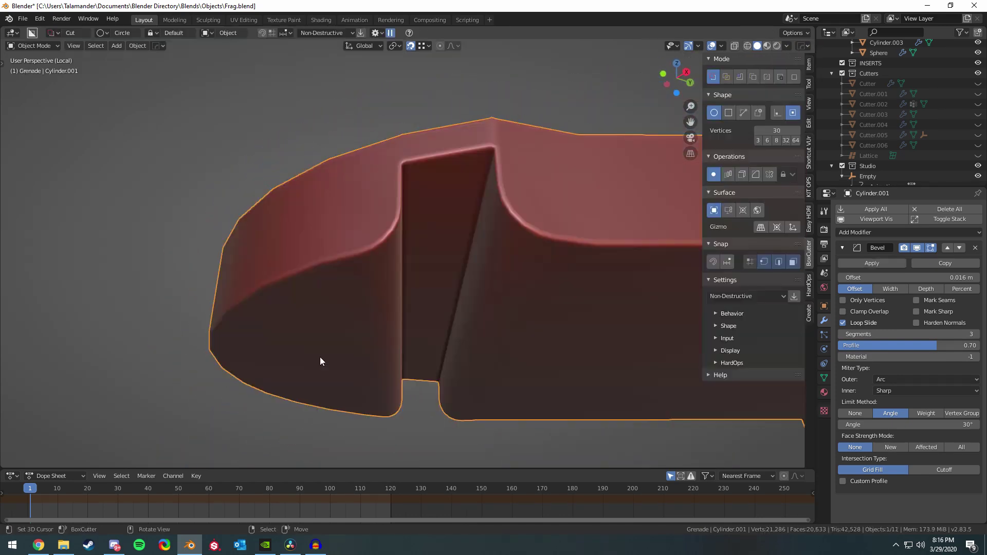
Return to the full model and examine the lever cap's seam, bent rear corner and the pin passing through it.
{"action": "key", "text": "KP_Divide"}
{"action": "middle_click_drag", "start_coordinate": [320, 357], "coordinate": [217, 273]}
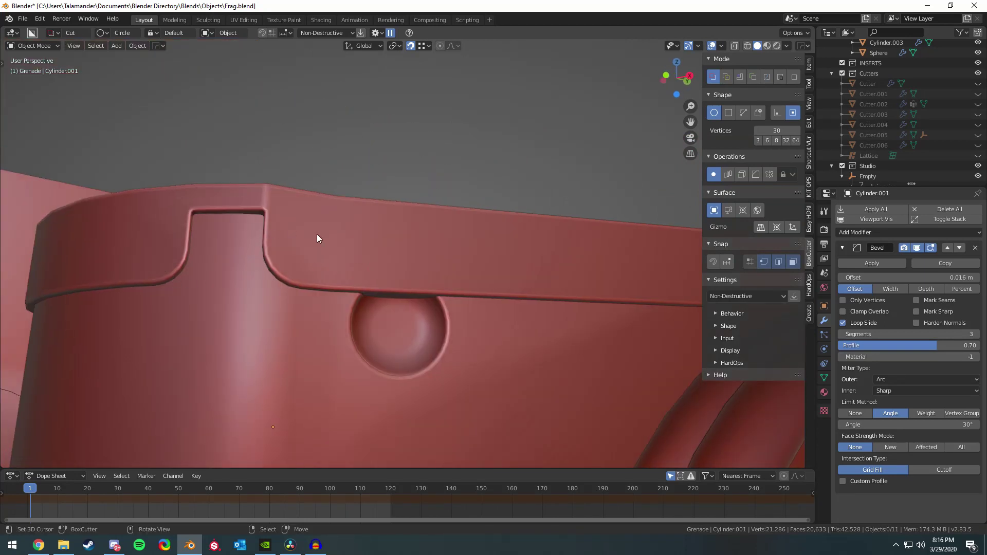
{"action": "middle_click_drag", "start_coordinate": [323, 243], "coordinate": [327, 261], "text": "shift"}
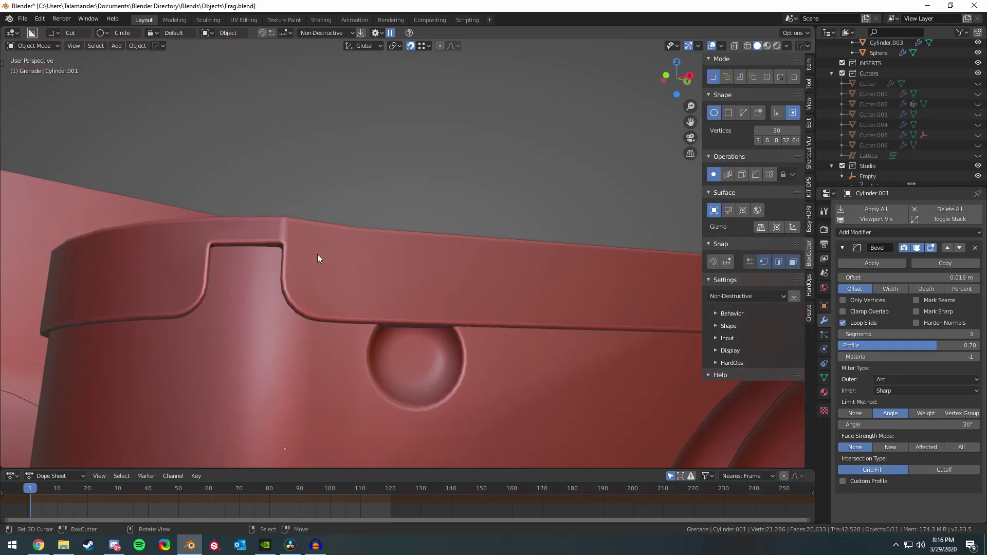
{"action": "middle_click_drag", "start_coordinate": [324, 284], "coordinate": [414, 192]}
{"action": "key", "text": "KP_0"}
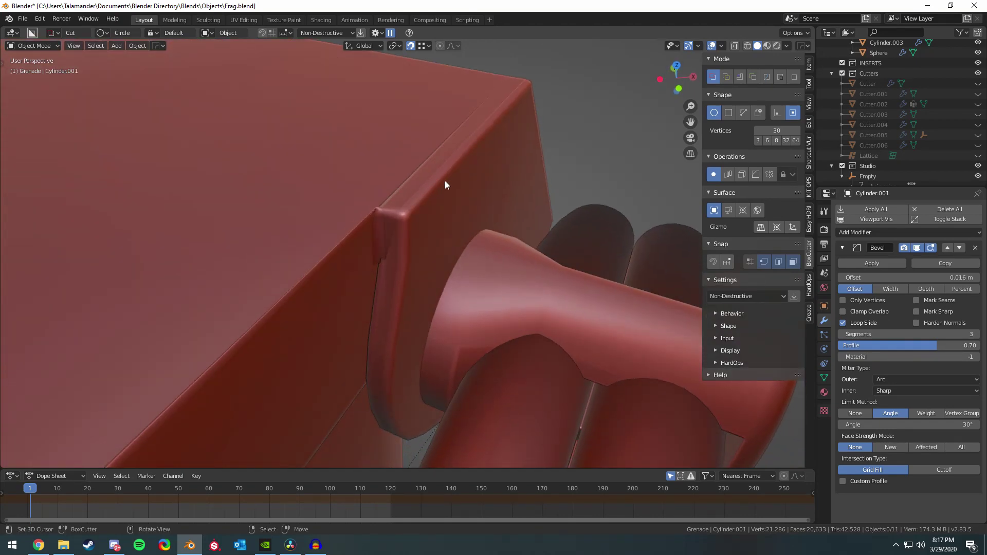
{"action": "key", "text": "Tab"}
{"action": "middle_click_drag", "start_coordinate": [485, 224], "coordinate": [387, 262]}
{"action": "middle_click_drag", "start_coordinate": [583, 271], "coordinate": [492, 253]}
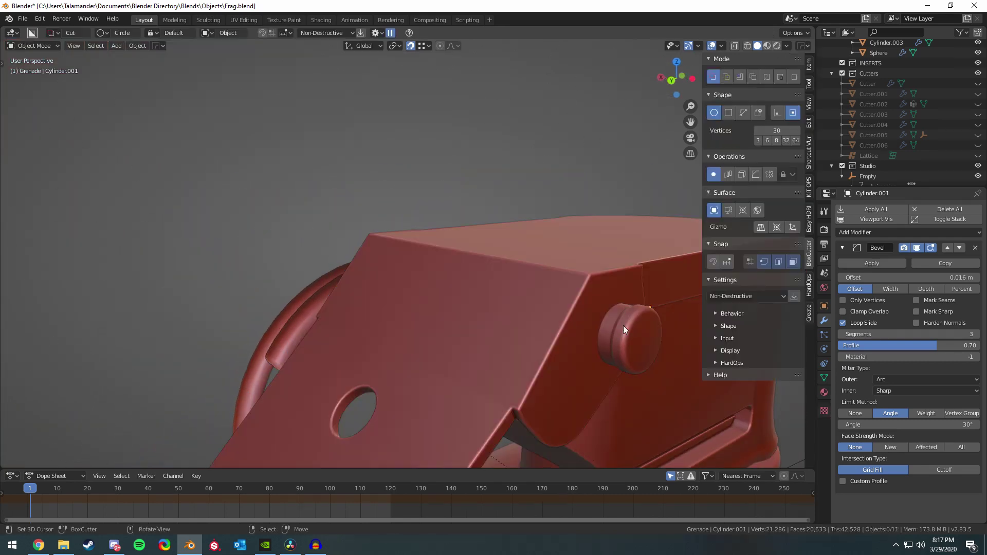
Isolate the pin that crosses the lever in local view and inspect its slotted end.
{"action": "left_click", "coordinate": [405, 273]}
{"action": "middle_click_drag", "start_coordinate": [405, 273], "coordinate": [508, 258]}
{"action": "key", "text": "KP_Divide"}
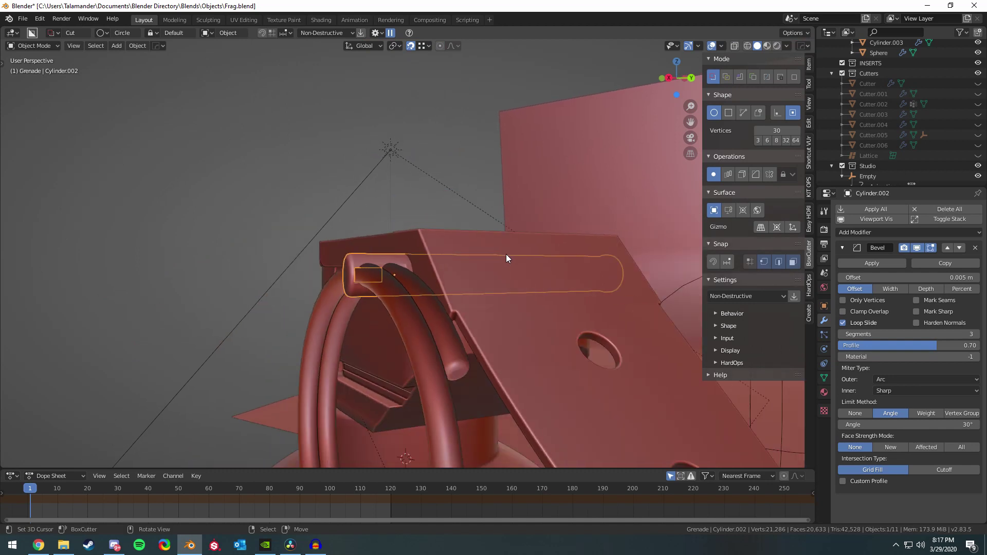
{"action": "middle_click_drag", "start_coordinate": [220, 261], "coordinate": [644, 289]}
{"action": "scroll", "coordinate": [309, 255], "scroll_direction": "up", "scroll_amount": 2}
{"action": "scroll", "coordinate": [617, 277], "scroll_direction": "up", "scroll_amount": 1}
{"action": "middle_click_drag", "start_coordinate": [595, 268], "coordinate": [390, 237], "text": "shift"}
{"action": "scroll", "coordinate": [390, 241], "scroll_direction": "down", "scroll_amount": 5}
Add a mesh cylinder at the 3D cursor and insert a horizontal loop cut slightly above its middle.
{"action": "key", "text": "shift+a"}
{"action": "mouse_move", "coordinate": [421, 249]}
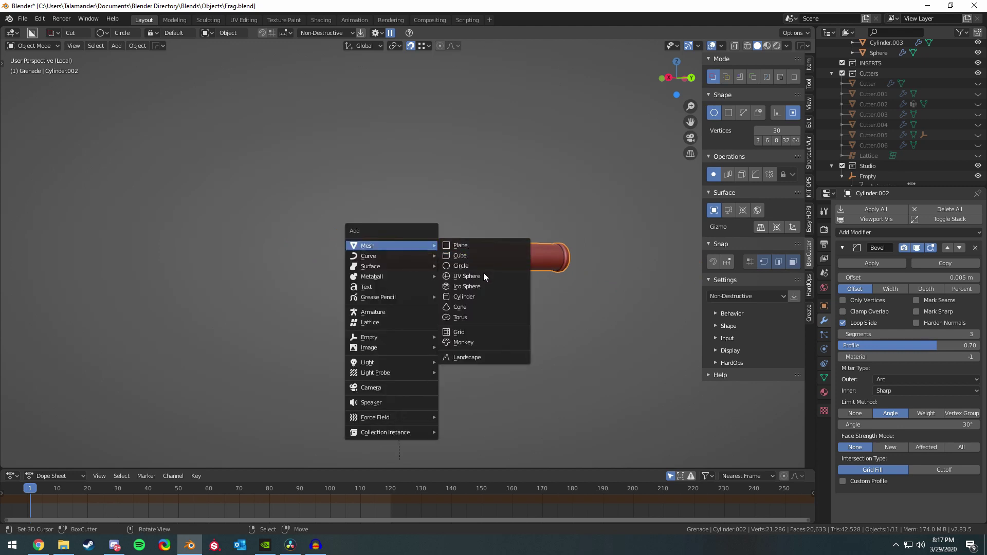
{"action": "left_click", "coordinate": [481, 297]}
{"action": "scroll", "coordinate": [437, 319], "scroll_direction": "up", "scroll_amount": 3}
{"action": "key", "text": "Tab"}
{"action": "key", "text": "ctrl+r"}
{"action": "left_click", "coordinate": [360, 347]}
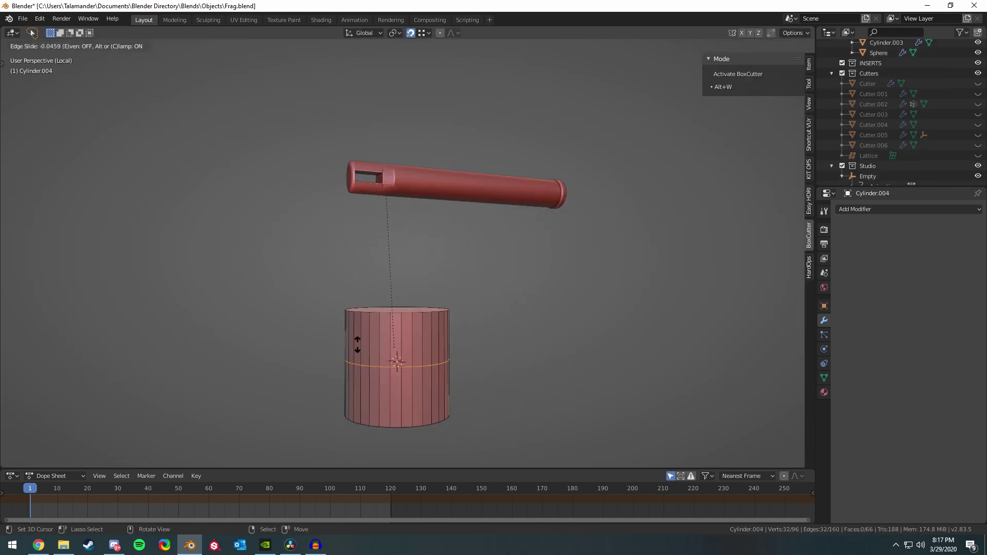
{"action": "left_click", "coordinate": [355, 338]}
{"action": "middle_click_drag", "start_coordinate": [376, 181], "coordinate": [368, 313]}
Try scaling the cylinder's upper ring of side faces along X, and undo the attempts.
{"action": "key", "text": "3"}
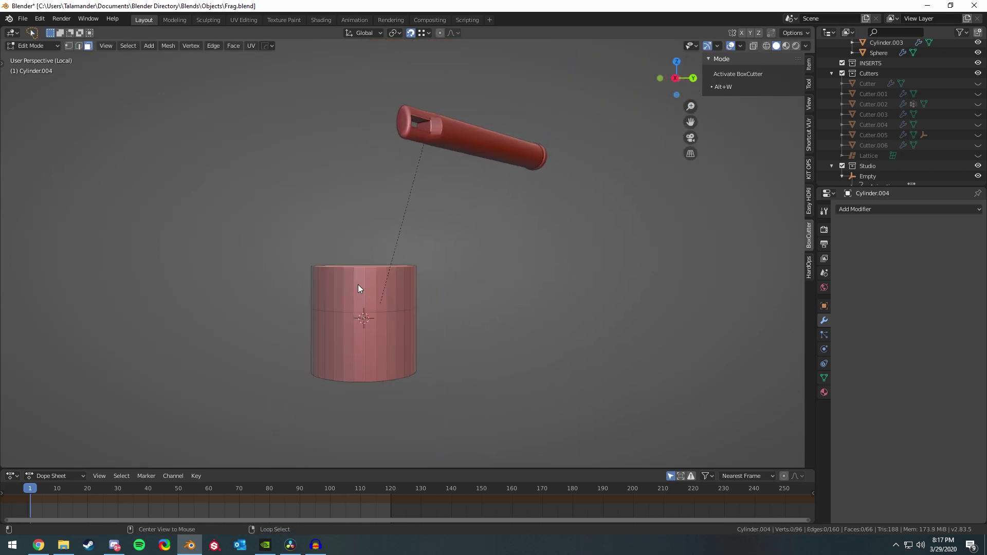
{"action": "left_click", "coordinate": [359, 283], "text": "alt"}
{"action": "middle_click_drag", "start_coordinate": [488, 254], "coordinate": [539, 262]}
{"action": "key", "text": "s"}
{"action": "key", "text": "x"}
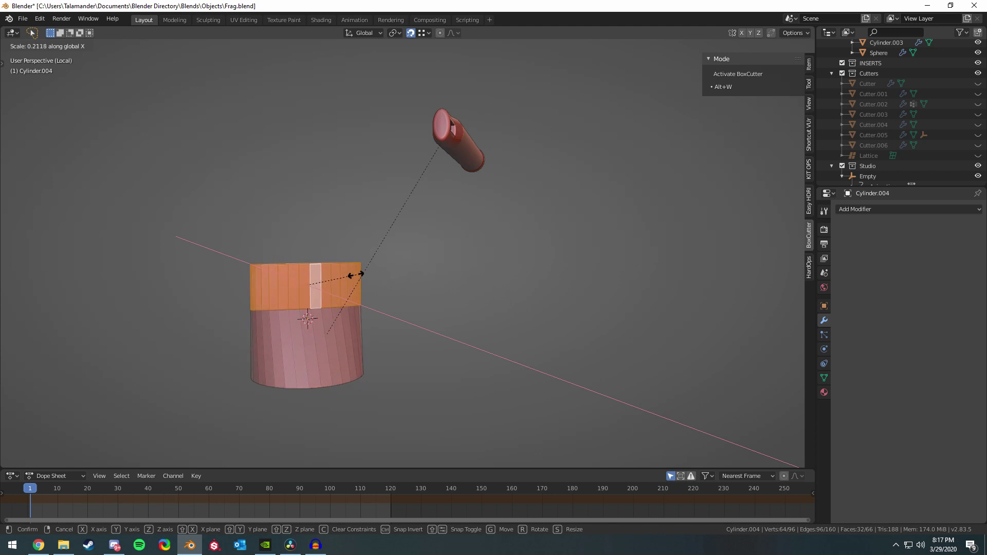
{"action": "left_click", "coordinate": [354, 275]}
{"action": "middle_click_drag", "start_coordinate": [354, 275], "coordinate": [433, 341]}
{"action": "key", "text": "s"}
{"action": "key", "text": "x"}
{"action": "left_click", "coordinate": [475, 288]}
{"action": "key", "text": "ctrl+z"}
{"action": "key", "text": "ctrl+z"}
Select two adjacent upper side faces on opposite sides of the cylinder and bridge them with Bridge Edge Loops.
{"action": "scroll", "coordinate": [298, 275], "scroll_direction": "up", "scroll_amount": 2}
{"action": "right_click", "coordinate": [288, 295]}
{"action": "right_click", "coordinate": [304, 298], "text": "shift"}
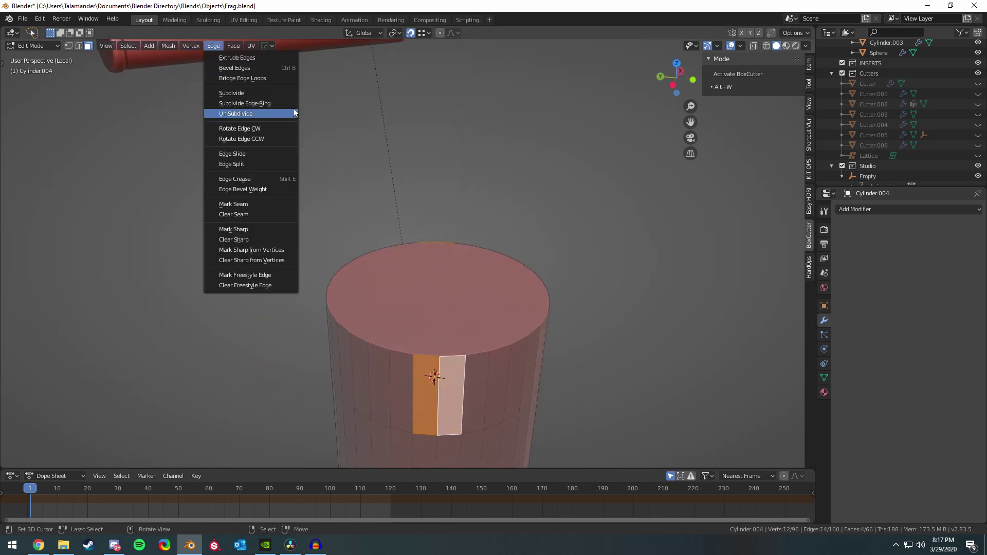
{"action": "left_click", "coordinate": [281, 78]}
{"action": "mouse_move", "coordinate": [407, 222]}
{"action": "middle_mouse_down"}
{"action": "mouse_move", "coordinate": [404, 199]}
{"action": "mouse_move", "coordinate": [384, 211]}
{"action": "mouse_move", "coordinate": [406, 222]}
{"action": "mouse_move", "coordinate": [210, 211]}
{"action": "mouse_move", "coordinate": [86, 236]}
{"action": "mouse_move", "coordinate": [174, 225]}
{"action": "mouse_move", "coordinate": [364, 245]}
{"action": "mouse_move", "coordinate": [422, 221]}
{"action": "mouse_move", "coordinate": [410, 226]}
{"action": "middle_mouse_up"}
Extrude the cylinder's top face upward above the bridged opening and inspect the through-slot in Object Mode.
{"action": "right_click", "coordinate": [375, 202]}
{"action": "key", "text": "e"}
{"action": "left_click", "coordinate": [378, 160]}
{"action": "key", "text": "Tab"}
{"action": "scroll", "coordinate": [406, 223], "scroll_direction": "down", "scroll_amount": 7}
{"action": "scroll", "coordinate": [364, 244], "scroll_direction": "up", "scroll_amount": 3}
{"action": "scroll", "coordinate": [392, 229], "scroll_direction": "up", "scroll_amount": 4}
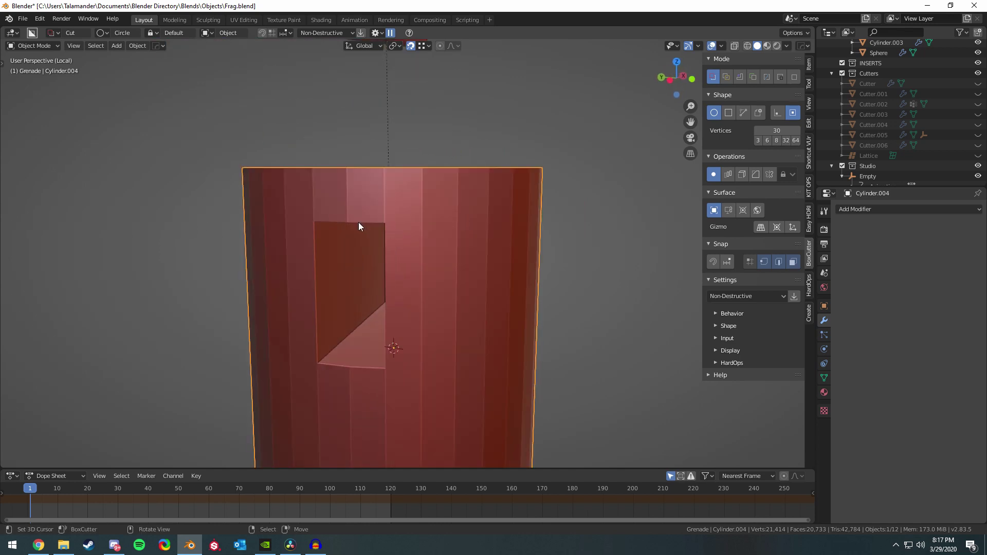
{"action": "scroll", "coordinate": [372, 266], "scroll_direction": "down", "scroll_amount": 4}
{"action": "key", "text": "Tab"}
{"action": "key", "text": "Tab"}
{"action": "key", "text": "alt+w"}
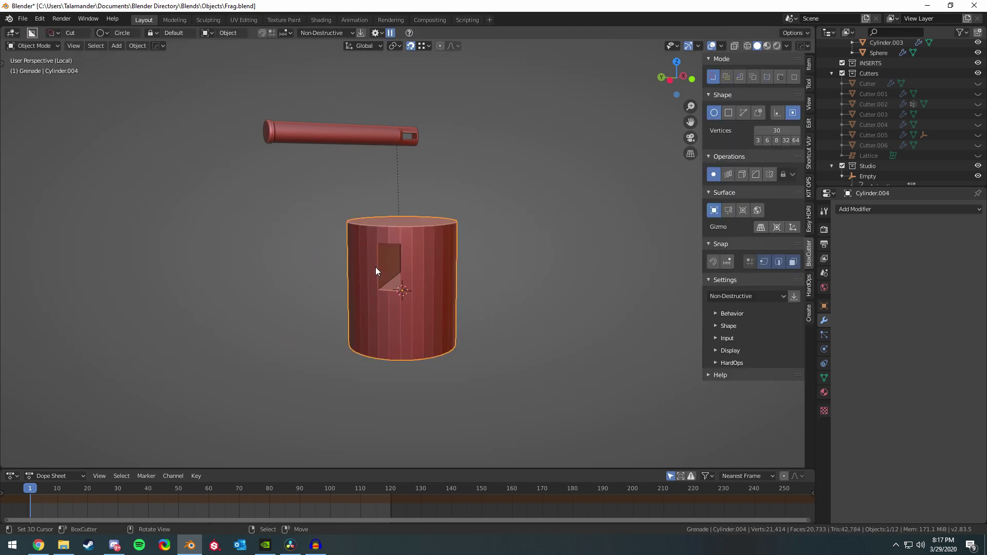
{"action": "scroll", "coordinate": [375, 271], "scroll_direction": "down", "scroll_amount": 2}
{"action": "middle_click_drag", "start_coordinate": [375, 271], "coordinate": [342, 263]}
{"action": "scroll", "coordinate": [380, 264], "scroll_direction": "up", "scroll_amount": 8}
{"action": "scroll", "coordinate": [387, 247], "scroll_direction": "down", "scroll_amount": 8}
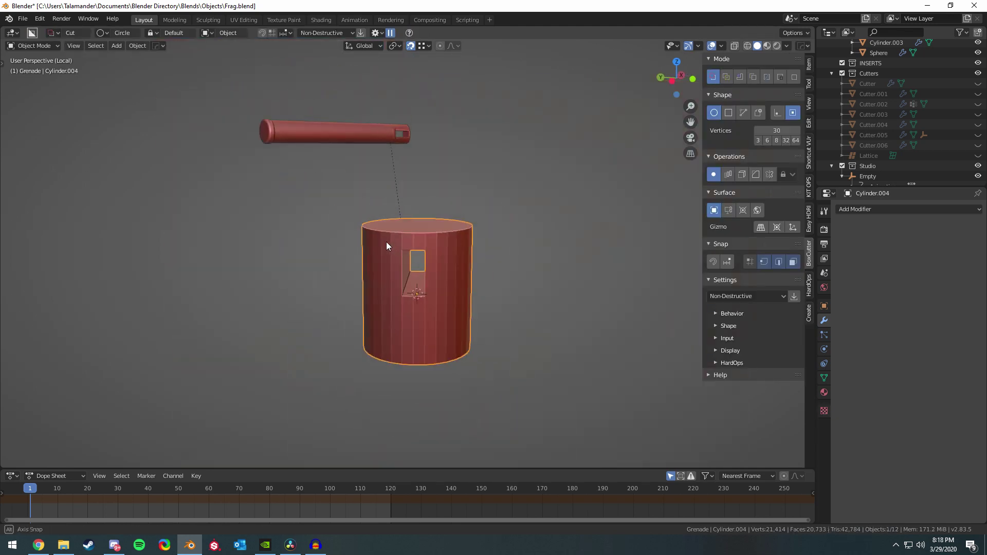
Delete the demonstration cylinder and select the lever's cross pin again.
{"action": "key", "text": "x"}
{"action": "left_click", "coordinate": [382, 246]}
{"action": "left_click", "coordinate": [373, 126]}
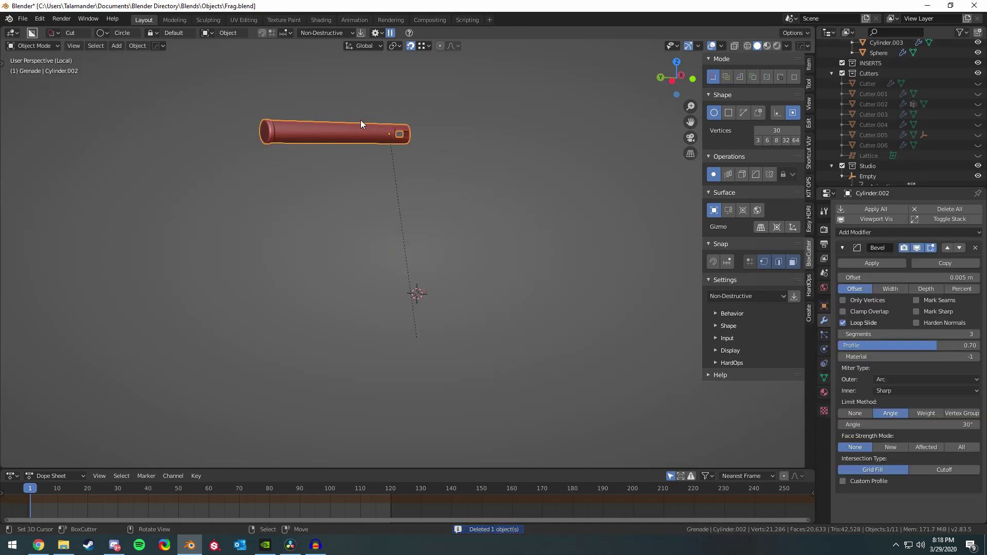
Leave the cross pin's local view and bring the whole grenade back into view.
{"action": "scroll", "coordinate": [361, 122], "scroll_direction": "up", "scroll_amount": 3}
{"action": "middle_click_drag", "start_coordinate": [362, 121], "coordinate": [326, 200]}
{"action": "scroll", "coordinate": [489, 209], "scroll_direction": "up", "scroll_amount": 5}
{"action": "key", "text": "KP_Divide"}
{"action": "middle_click_drag", "start_coordinate": [489, 209], "coordinate": [365, 356]}
{"action": "middle_click_drag", "start_coordinate": [435, 247], "coordinate": [464, 232]}
Select the pull ring on the safety lever and save the file.
{"action": "left_click", "coordinate": [483, 185]}
{"action": "middle_click_drag", "start_coordinate": [483, 185], "coordinate": [317, 204]}
{"action": "key", "text": "ctrl+s"}
{"action": "left_click", "coordinate": [387, 202]}
{"action": "scroll", "coordinate": [317, 205], "scroll_direction": "up", "scroll_amount": 4}
{"action": "scroll", "coordinate": [317, 204], "scroll_direction": "down", "scroll_amount": 5}
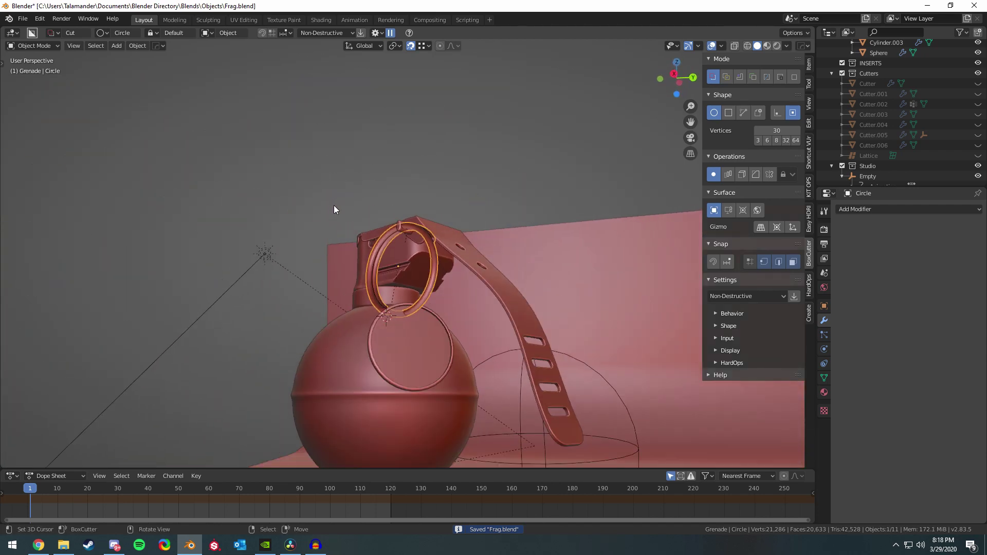
{"action": "scroll", "coordinate": [409, 241], "scroll_direction": "up", "scroll_amount": 4}
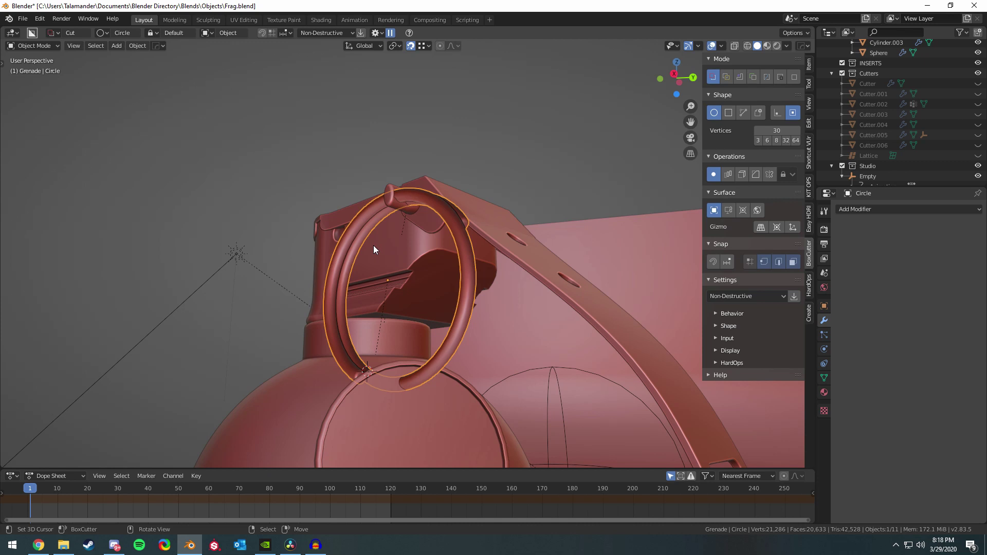
Add a mesh circle for a ring demonstration and isolate it in local view.
{"action": "key", "text": "shift+a"}
{"action": "mouse_move", "coordinate": [374, 246]}
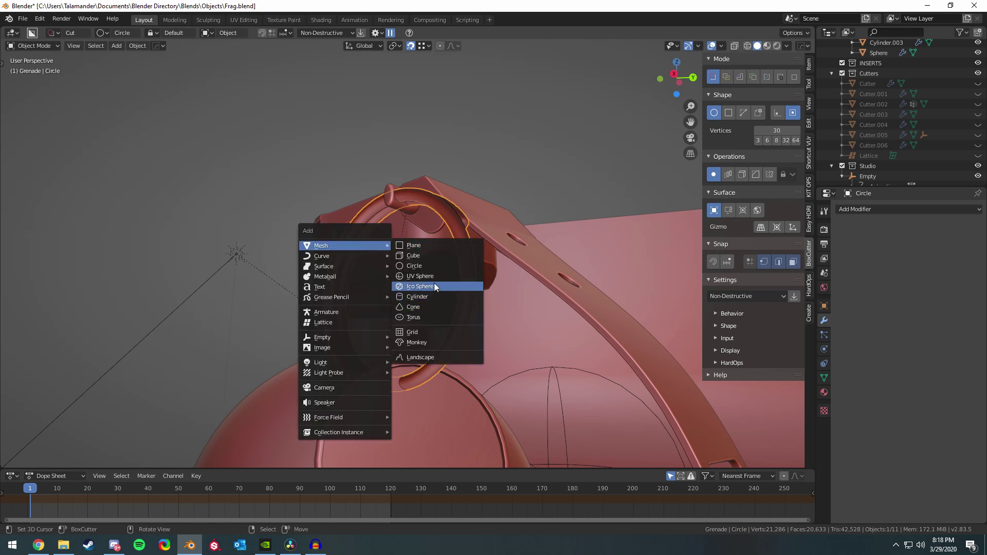
{"action": "left_click", "coordinate": [437, 265]}
{"action": "key", "text": "KP_Divide"}
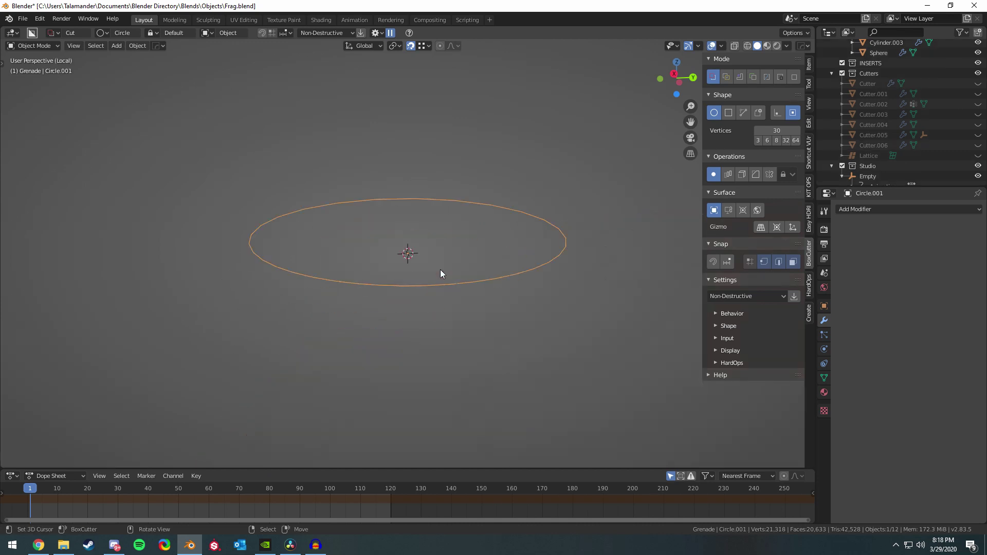
{"action": "middle_click_drag", "start_coordinate": [440, 270], "coordinate": [495, 257]}
Give the circle a Screw modifier with a Screw value of 1.1 m around the Y axis.
{"action": "left_click", "coordinate": [858, 209]}
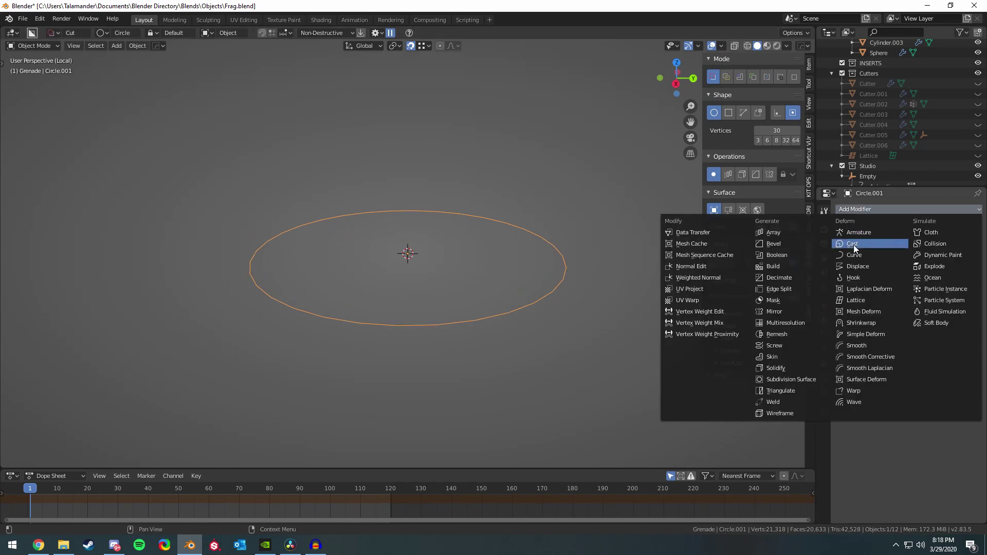
{"action": "left_click", "coordinate": [775, 346]}
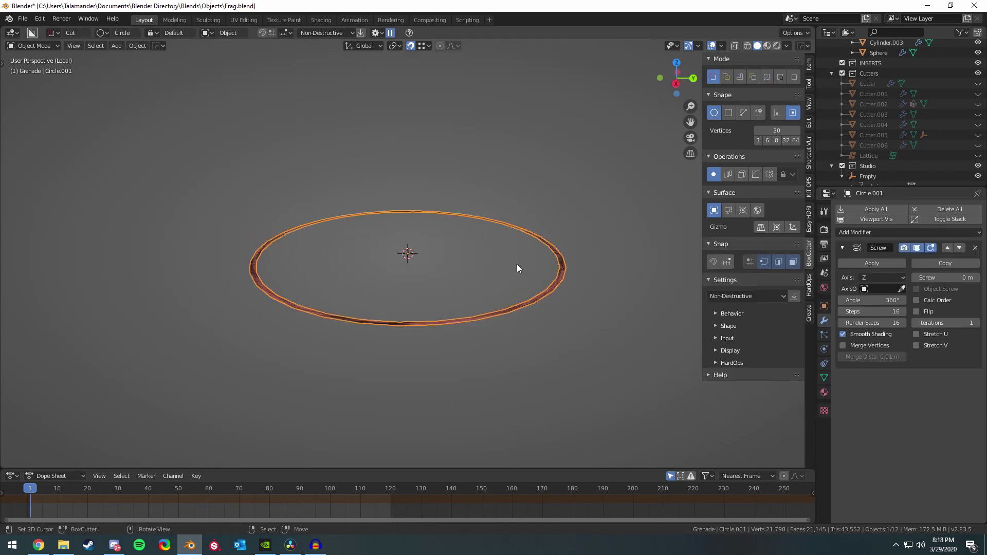
{"action": "mouse_move", "coordinate": [517, 263]}
{"action": "middle_mouse_down"}
{"action": "mouse_move", "coordinate": [482, 256]}
{"action": "mouse_move", "coordinate": [514, 283]}
{"action": "middle_mouse_up"}
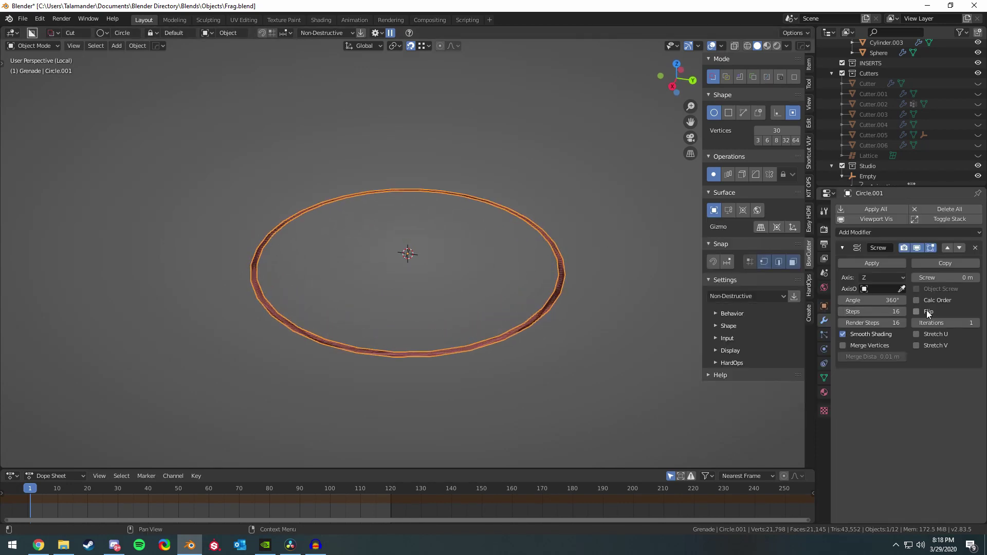
{"action": "left_click_drag", "start_coordinate": [952, 278], "coordinate": [982, 278]}
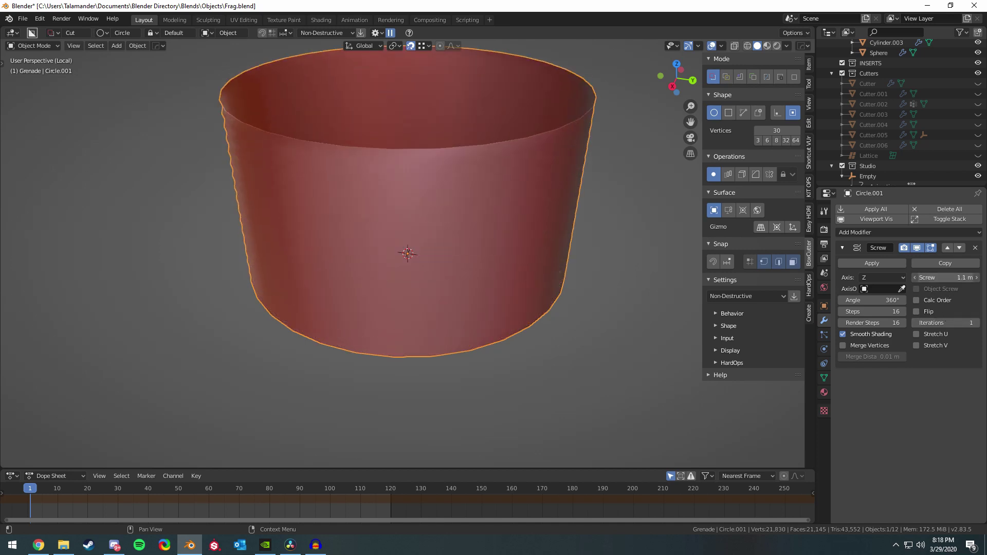
{"action": "left_click", "coordinate": [872, 277]}
{"action": "left_click", "coordinate": [875, 301]}
{"action": "scroll", "coordinate": [535, 220], "scroll_direction": "down", "scroll_amount": 4}
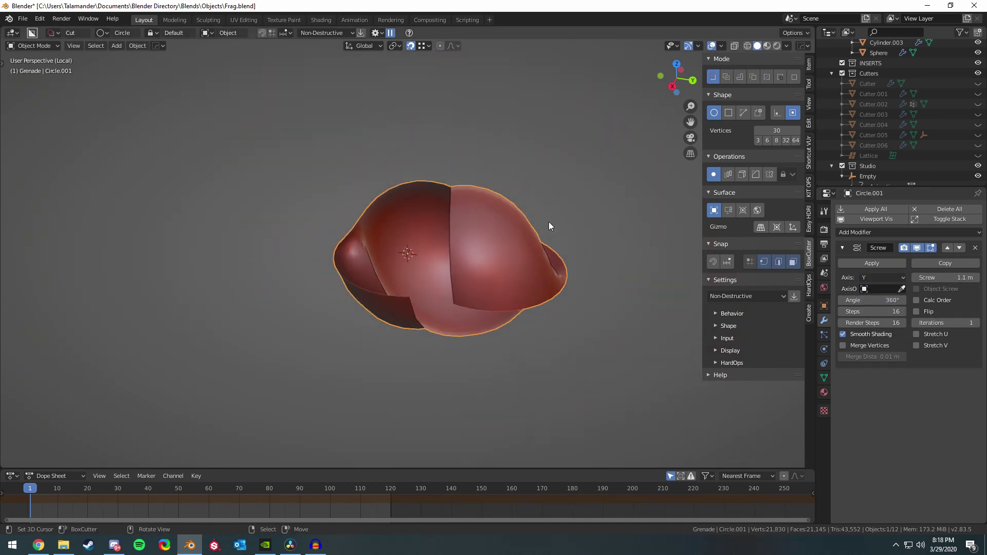
Move the circle's vertices away from its origin in Edit Mode so the Screw modifier sweeps a ring.
{"action": "key", "text": "g"}
{"action": "right_click", "coordinate": [468, 236]}
{"action": "key", "text": "Tab"}
{"action": "key", "text": "g"}
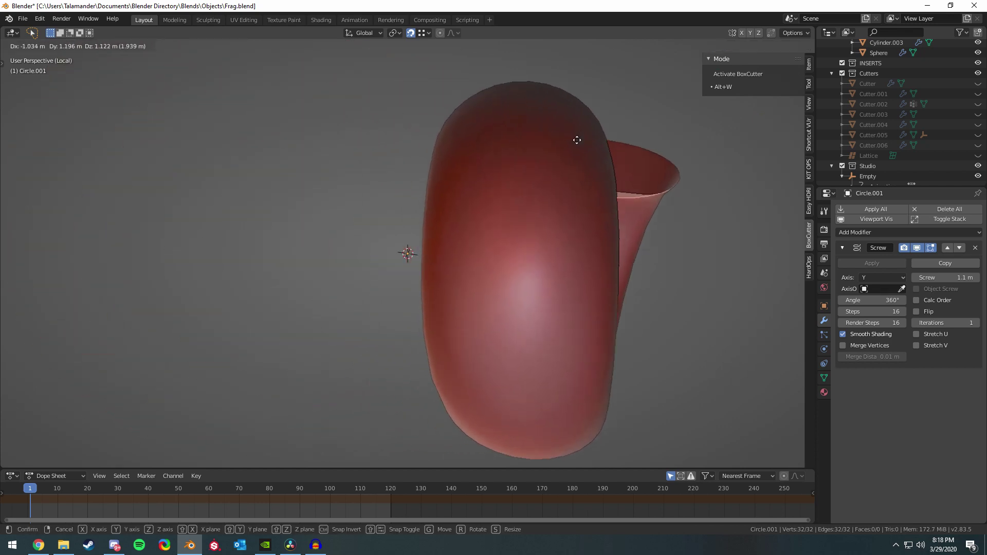
{"action": "left_click", "coordinate": [571, 114]}
{"action": "key", "text": "g"}
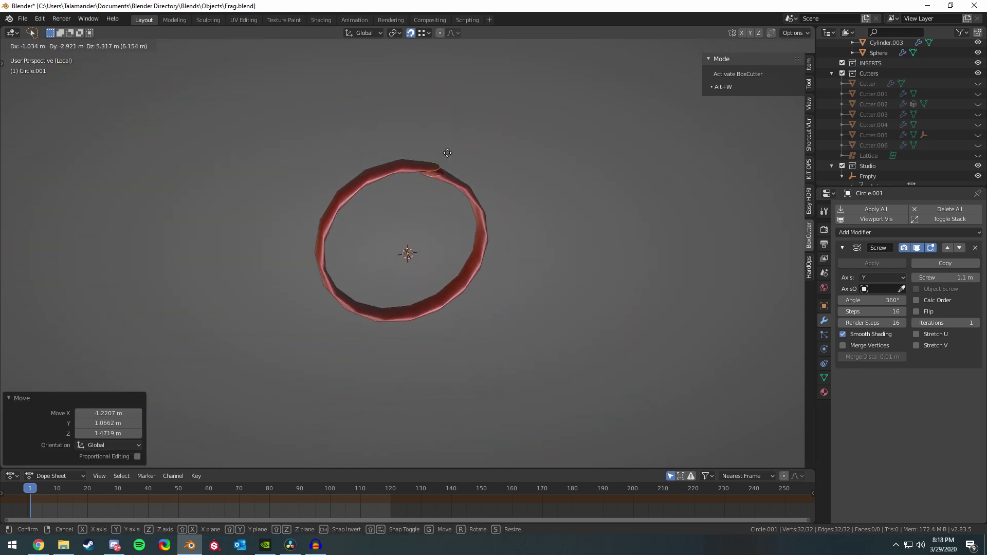
{"action": "left_click", "coordinate": [461, 191]}
Set the Screw modifier's Screw value to 2.5 m and its Steps to 48.
{"action": "scroll", "coordinate": [462, 190], "scroll_direction": "up", "scroll_amount": 3}
{"action": "middle_click_drag", "start_coordinate": [509, 203], "coordinate": [584, 221]}
{"action": "left_click_drag", "start_coordinate": [945, 278], "coordinate": [977, 277]}
{"action": "middle_click_drag", "start_coordinate": [669, 300], "coordinate": [690, 300]}
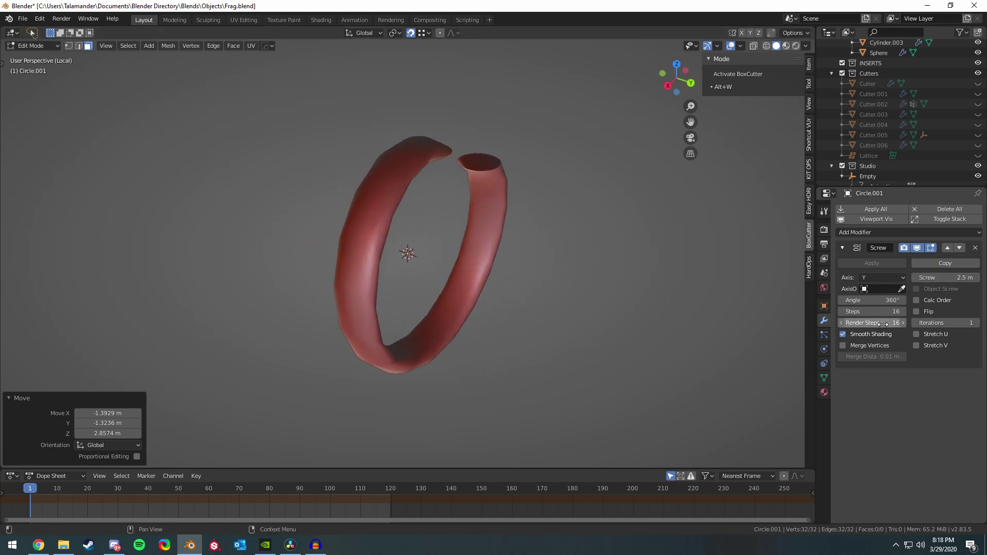
{"action": "left_click_drag", "start_coordinate": [883, 312], "coordinate": [925, 312]}
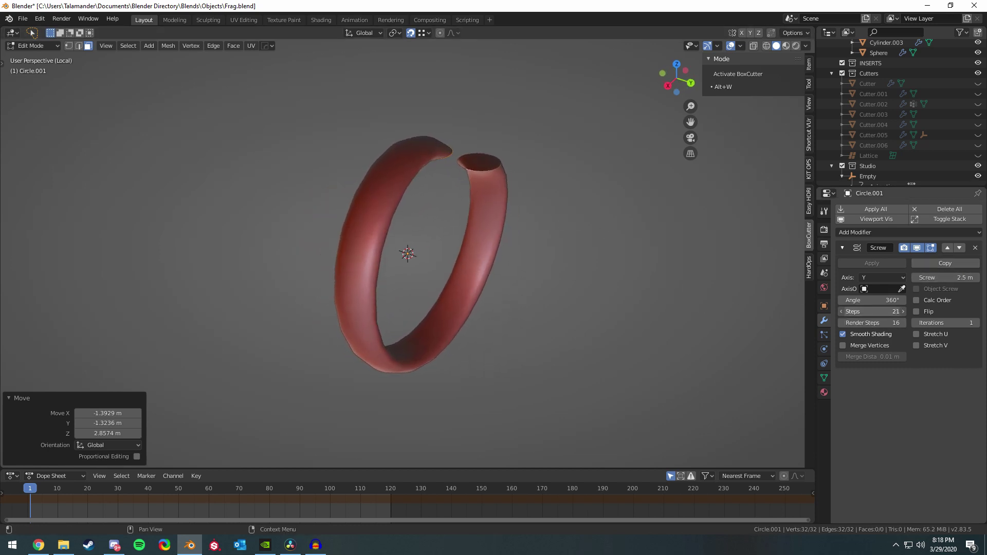
Turn the ring into a coil with 5 iterations, a 300° angle and a Screw value of 1.6 m.
{"action": "middle_click_drag", "start_coordinate": [607, 206], "coordinate": [443, 179]}
{"action": "left_click_drag", "start_coordinate": [941, 322], "coordinate": [962, 322]}
{"action": "middle_click_drag", "start_coordinate": [517, 273], "coordinate": [571, 277]}
{"action": "left_click_drag", "start_coordinate": [874, 307], "coordinate": [851, 307]}
{"action": "middle_click_drag", "start_coordinate": [584, 187], "coordinate": [792, 261]}
{"action": "left_click_drag", "start_coordinate": [946, 278], "coordinate": [926, 278]}
Scale the coil's profile circle to 0.276 and tighten the coil with a Screw value of 0.4 m.
{"action": "key", "text": "s"}
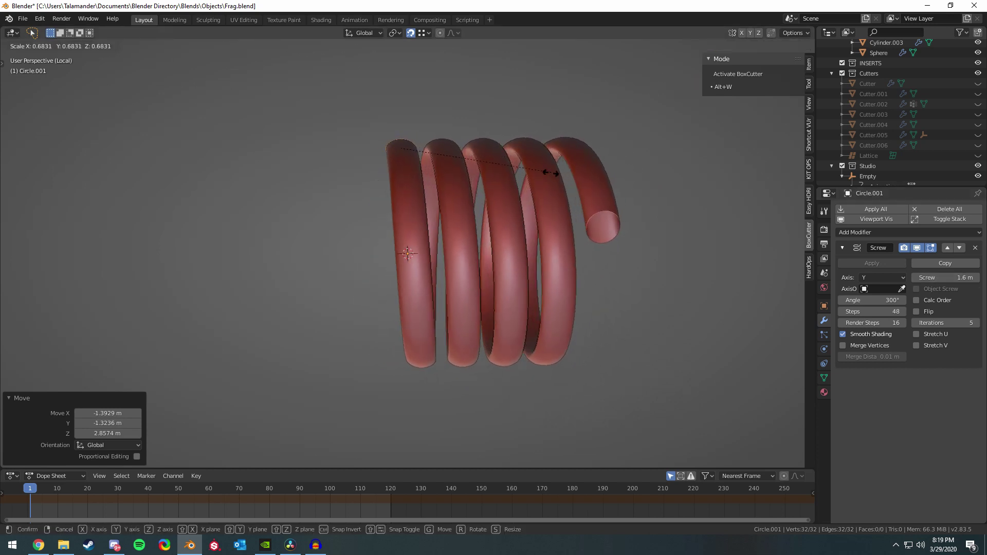
{"action": "left_click", "coordinate": [436, 198]}
{"action": "left_click_drag", "start_coordinate": [947, 277], "coordinate": [923, 278]}
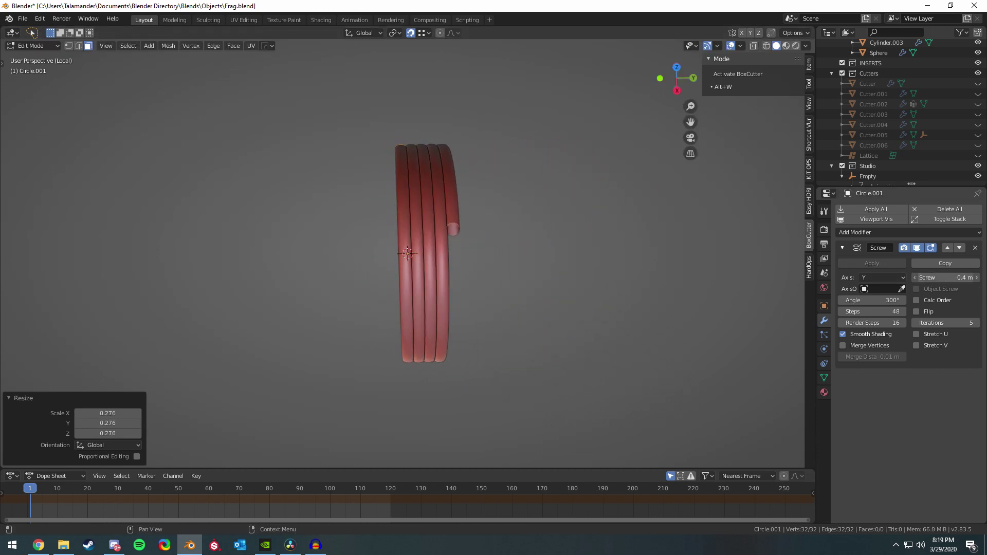
{"action": "middle_click_drag", "start_coordinate": [466, 165], "coordinate": [443, 203]}
{"action": "scroll", "coordinate": [449, 118], "scroll_direction": "up", "scroll_amount": 4}
Delete the demonstration coil in Object Mode and return from local view to the grenade.
{"action": "key", "text": "Tab"}
{"action": "scroll", "coordinate": [465, 162], "scroll_direction": "down", "scroll_amount": 5}
{"action": "scroll", "coordinate": [447, 213], "scroll_direction": "up", "scroll_amount": 4}
{"action": "key", "text": "x"}
{"action": "left_click", "coordinate": [451, 224]}
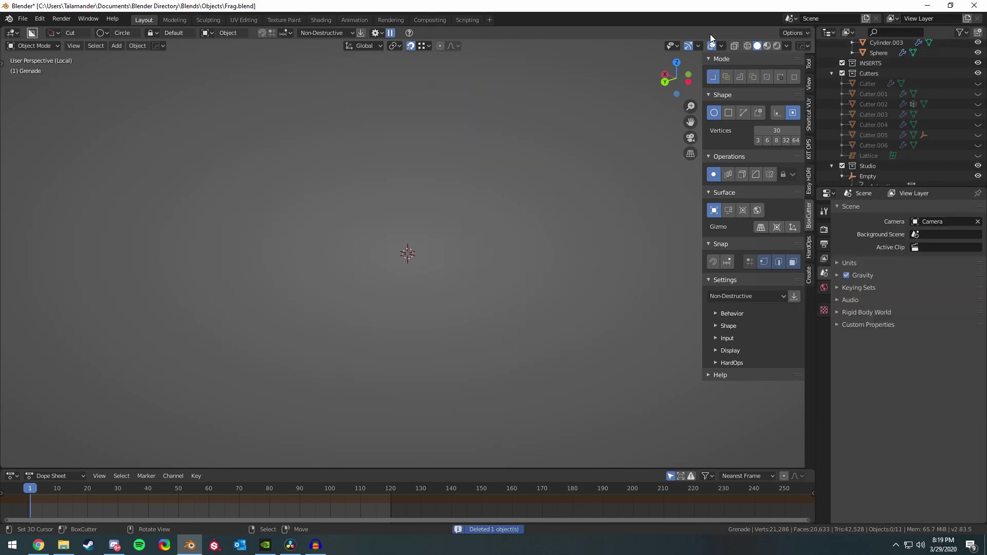
{"action": "key", "text": "KP_Divide"}
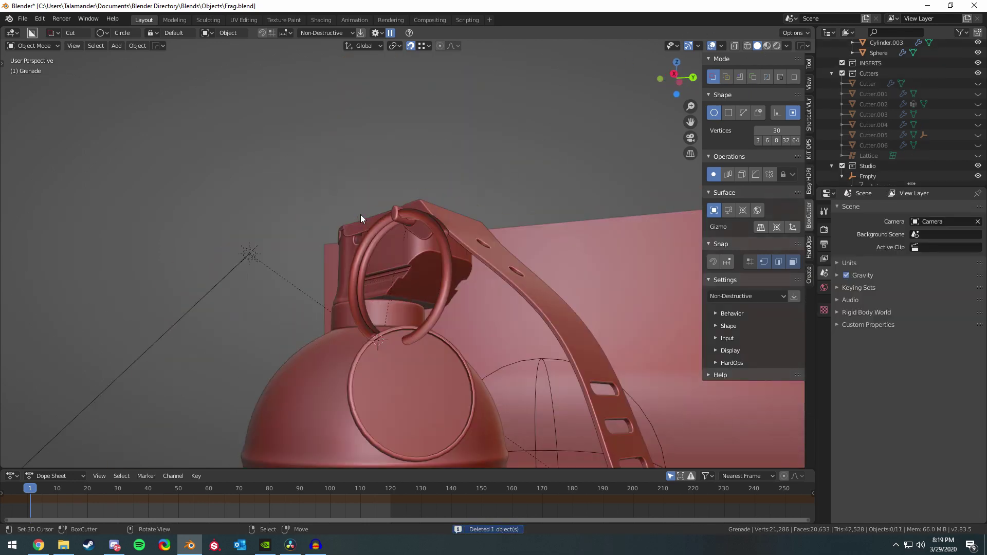
Select the round tag hanging from the pull ring and view it up close.
{"action": "scroll", "coordinate": [360, 214], "scroll_direction": "up", "scroll_amount": 2}
{"action": "middle_click_drag", "start_coordinate": [360, 214], "coordinate": [417, 185]}
{"action": "scroll", "coordinate": [292, 274], "scroll_direction": "up", "scroll_amount": 2}
{"action": "right_click", "coordinate": [291, 282]}
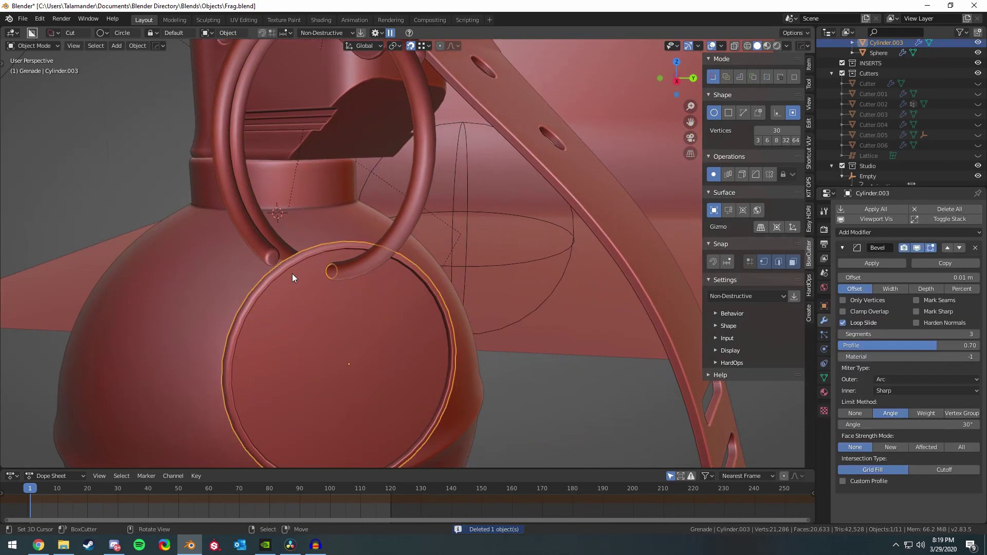
{"action": "middle_click_drag", "start_coordinate": [291, 283], "coordinate": [363, 224]}
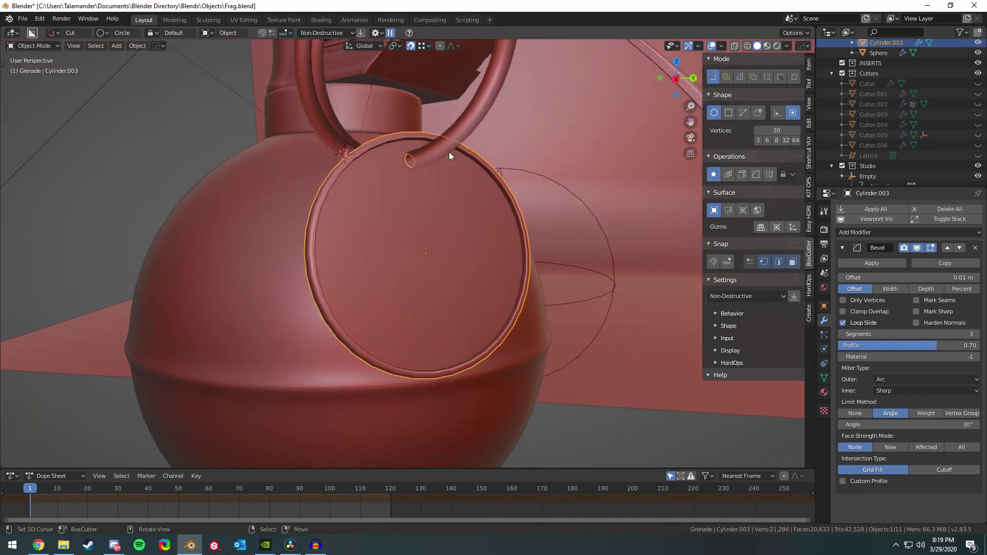
Switch the viewport to rendered shading and save the file with nothing selected.
{"action": "left_click", "coordinate": [776, 47]}
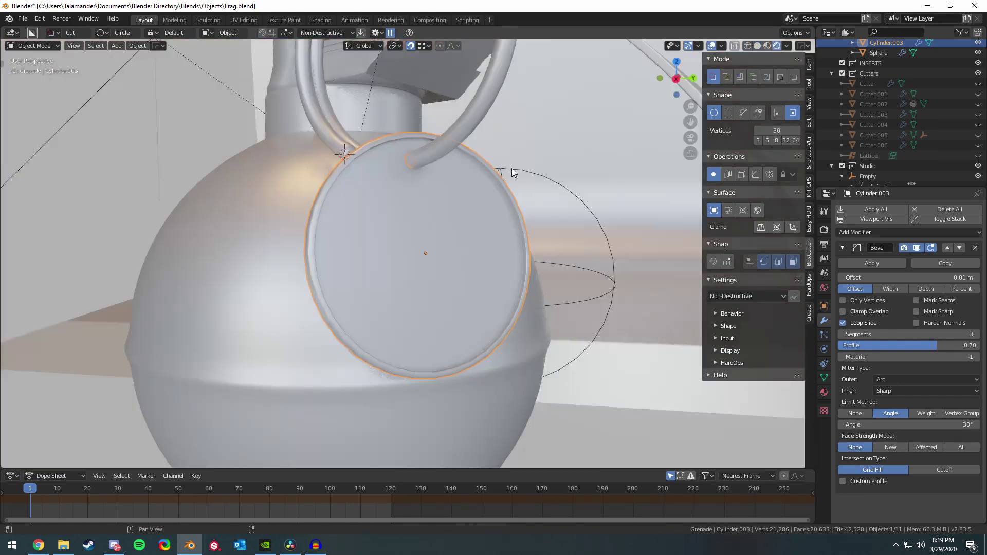
{"action": "middle_click_drag", "start_coordinate": [465, 184], "coordinate": [439, 214]}
{"action": "key", "text": "alt+a"}
{"action": "key", "text": "ctrl+s"}
{"action": "scroll", "coordinate": [471, 182], "scroll_direction": "up", "scroll_amount": 6}
{"action": "scroll", "coordinate": [466, 189], "scroll_direction": "down", "scroll_amount": 4}
{"action": "scroll", "coordinate": [439, 214], "scroll_direction": "down", "scroll_amount": 2}
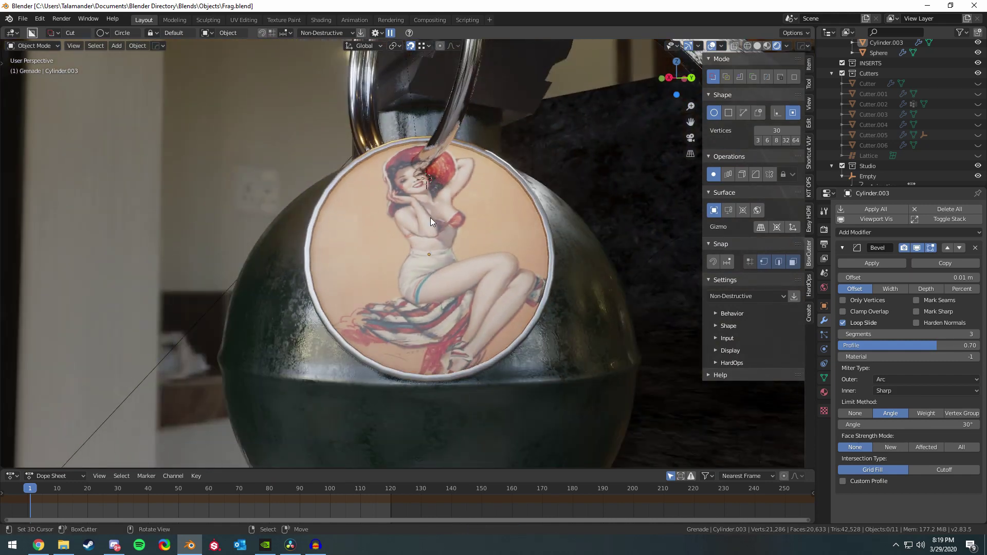
Select the safety lever and open its mesh in Edit Mode.
{"action": "middle_click_drag", "start_coordinate": [431, 217], "coordinate": [437, 286]}
{"action": "right_click", "coordinate": [530, 302]}
{"action": "middle_click_drag", "start_coordinate": [530, 302], "coordinate": [308, 103]}
{"action": "key", "text": "Tab"}
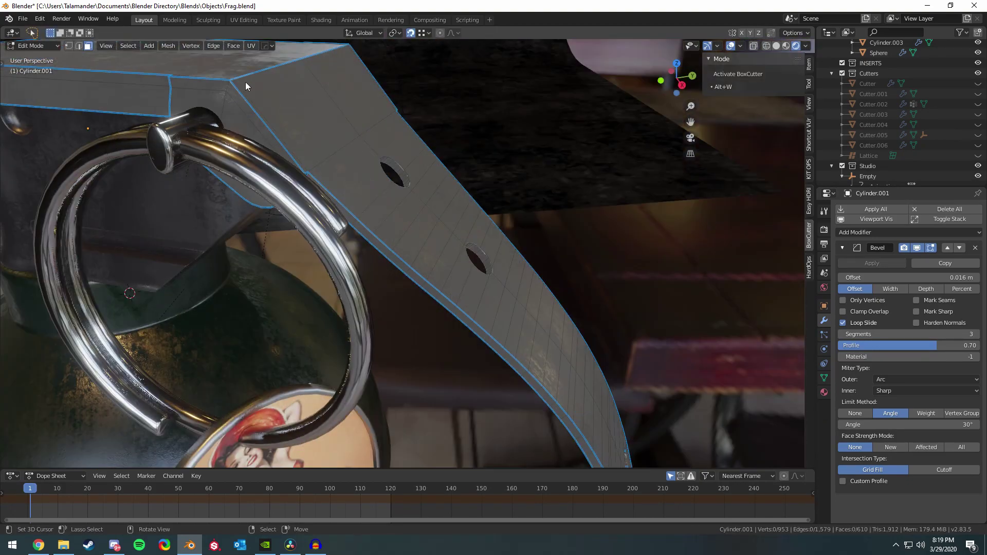
Examine the safety lever's edge loops, holes, slots and curved profile from several angles.
{"action": "scroll", "coordinate": [344, 165], "scroll_direction": "down", "scroll_amount": 4}
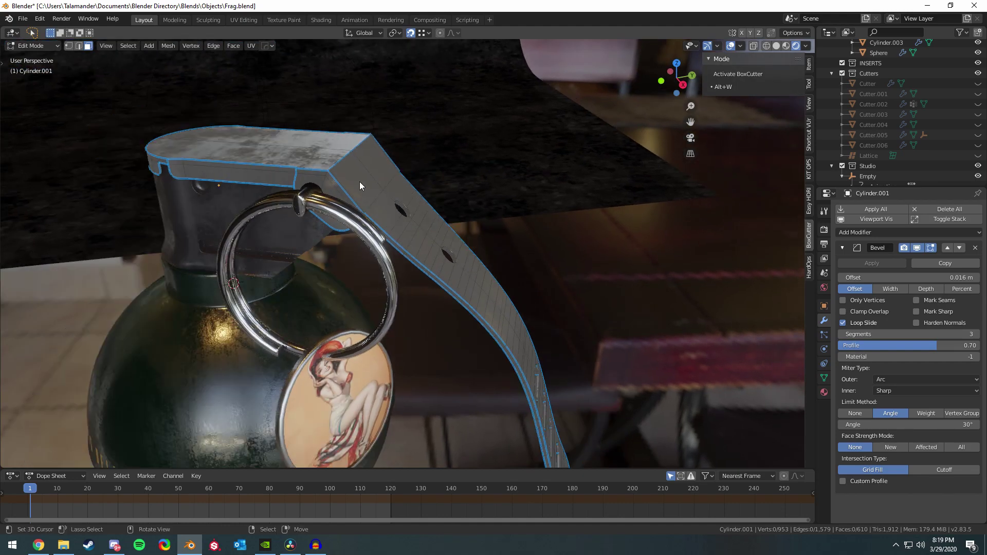
{"action": "middle_click_drag", "start_coordinate": [369, 183], "coordinate": [292, 169]}
{"action": "middle_click_drag", "start_coordinate": [369, 233], "coordinate": [347, 113], "text": "shift"}
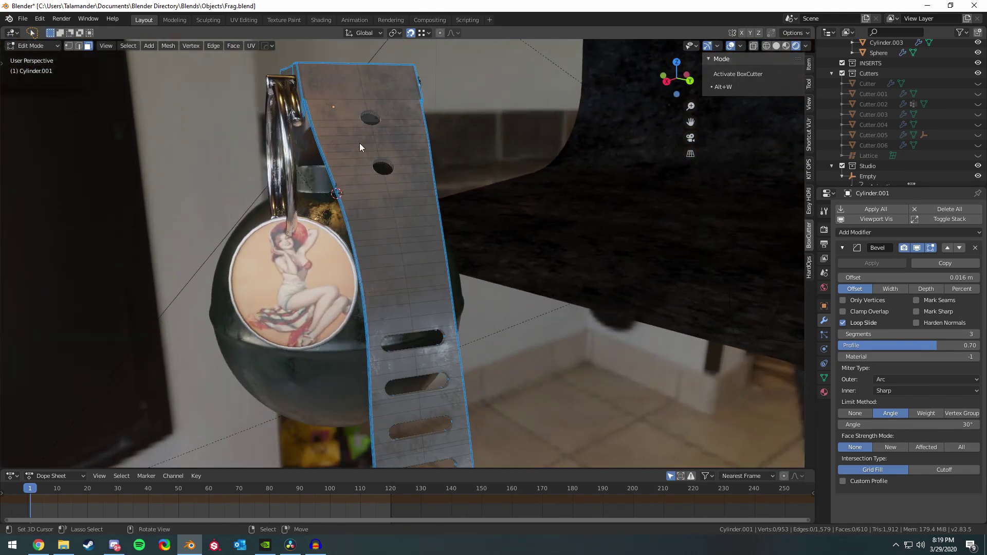
{"action": "middle_click_drag", "start_coordinate": [367, 162], "coordinate": [366, 327], "text": "shift"}
{"action": "middle_click_drag", "start_coordinate": [410, 290], "coordinate": [424, 264]}
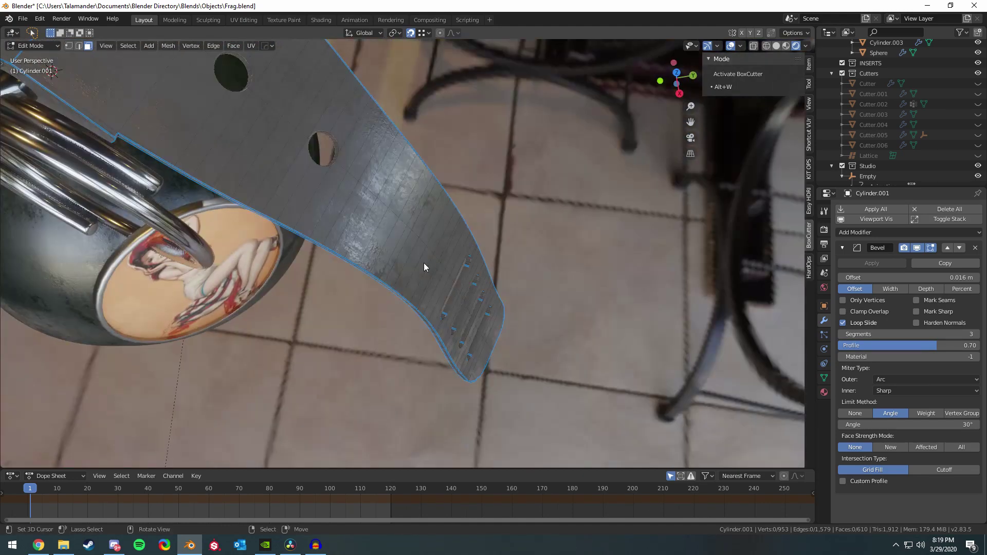
{"action": "scroll", "coordinate": [424, 264], "scroll_direction": "down", "scroll_amount": 2}
{"action": "middle_click_drag", "start_coordinate": [366, 286], "coordinate": [432, 242]}
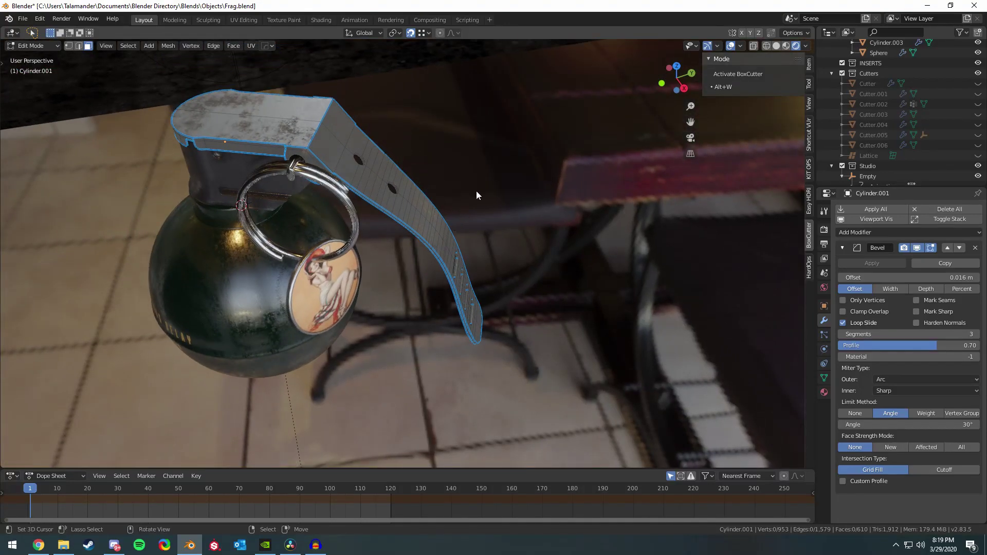
{"action": "scroll", "coordinate": [463, 175], "scroll_direction": "up", "scroll_amount": 3}
{"action": "middle_click_drag", "start_coordinate": [461, 194], "coordinate": [504, 261]}
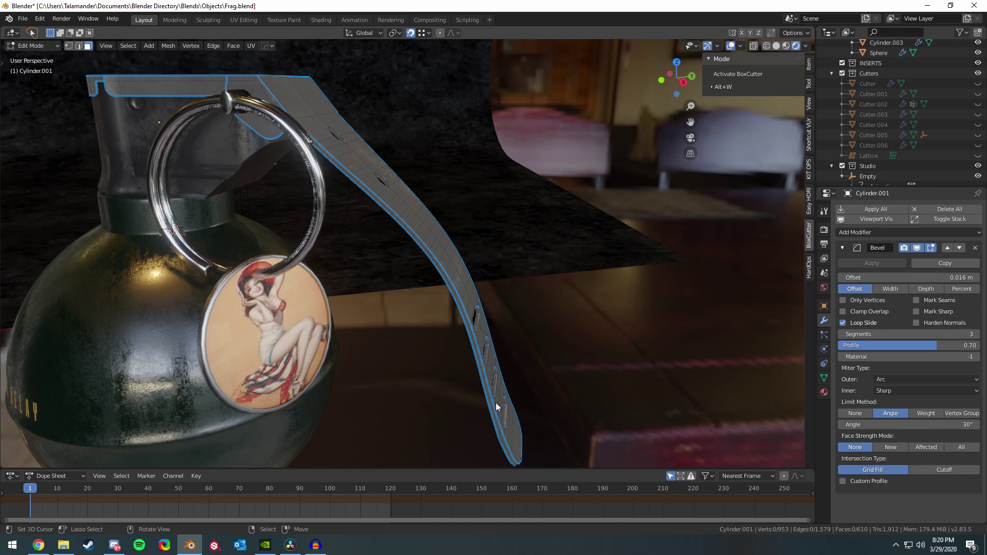
Return the safety lever to Object Mode and inspect the rendered grenade from the back and side.
{"action": "middle_click_drag", "start_coordinate": [477, 369], "coordinate": [437, 113]}
{"action": "scroll", "coordinate": [439, 135], "scroll_direction": "down", "scroll_amount": 1}
{"action": "key", "text": "Tab"}
{"action": "scroll", "coordinate": [461, 162], "scroll_direction": "down", "scroll_amount": 3}
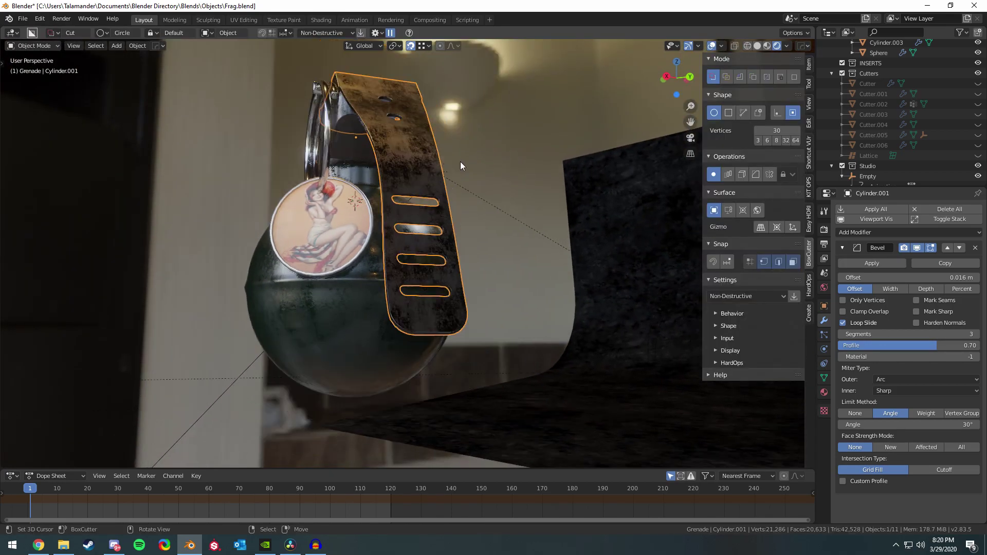
{"action": "middle_click_drag", "start_coordinate": [461, 161], "coordinate": [367, 283]}
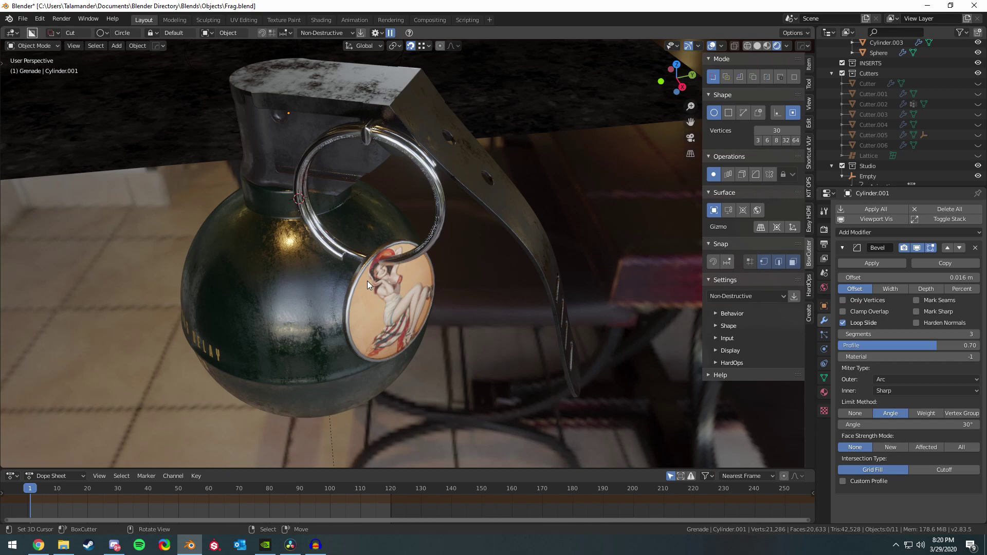
Save the file and set the viewport back to solid shading.
{"action": "middle_click_drag", "start_coordinate": [368, 281], "coordinate": [460, 175]}
{"action": "left_click", "coordinate": [461, 175]}
{"action": "key", "text": "ctrl+s"}
{"action": "left_click", "coordinate": [757, 45]}
Clear the selection, then select the fuze housing and frame the view on it.
{"action": "mouse_move", "coordinate": [443, 198]}
{"action": "middle_mouse_down"}
{"action": "mouse_move", "coordinate": [424, 213]}
{"action": "mouse_move", "coordinate": [290, 179]}
{"action": "middle_mouse_up"}
{"action": "scroll", "coordinate": [290, 179], "scroll_direction": "down", "scroll_amount": 6}
{"action": "middle_click_drag", "start_coordinate": [370, 206], "coordinate": [486, 288]}
{"action": "scroll", "coordinate": [468, 217], "scroll_direction": "up", "scroll_amount": 6}
{"action": "key", "text": "a"}
{"action": "key", "text": "a"}
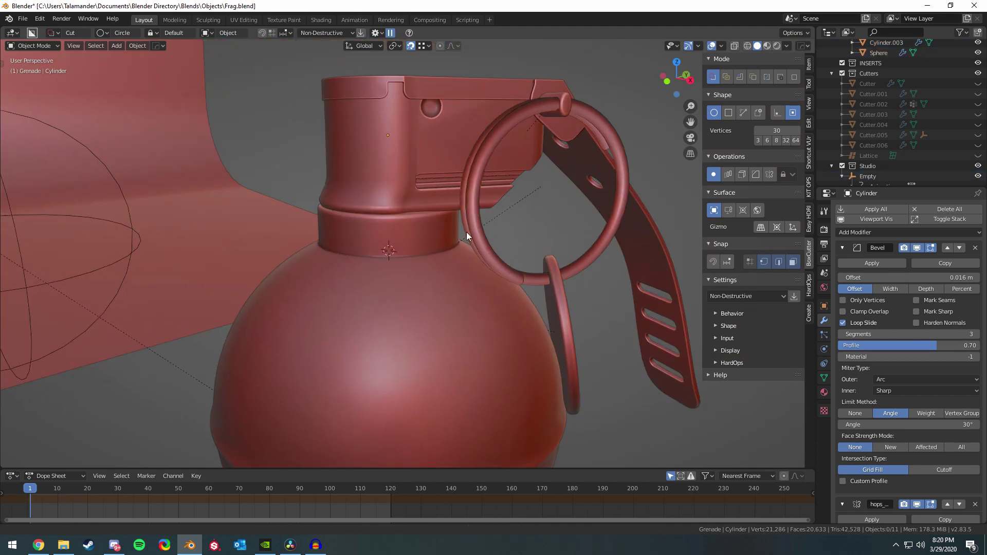
{"action": "scroll", "coordinate": [467, 232], "scroll_direction": "up", "scroll_amount": 6}
{"action": "middle_click_drag", "start_coordinate": [421, 277], "coordinate": [408, 199]}
{"action": "right_click", "coordinate": [263, 261]}
{"action": "key", "text": "KP_Decimal"}
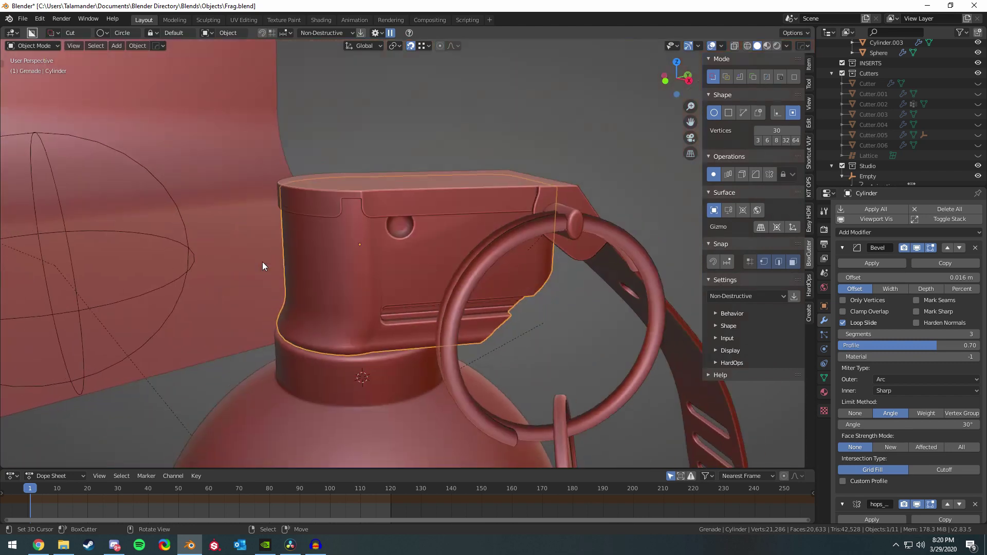
Deselect the fuze housing and save the file.
{"action": "scroll", "coordinate": [267, 260], "scroll_direction": "down", "scroll_amount": 7}
{"action": "scroll", "coordinate": [269, 169], "scroll_direction": "up", "scroll_amount": 7}
{"action": "middle_click_drag", "start_coordinate": [334, 227], "coordinate": [361, 254]}
{"action": "key", "text": "alt+a"}
{"action": "scroll", "coordinate": [371, 243], "scroll_direction": "down", "scroll_amount": 5}
{"action": "key", "text": "ctrl+s"}
{"action": "scroll", "coordinate": [308, 214], "scroll_direction": "up", "scroll_amount": 7}
{"action": "scroll", "coordinate": [364, 256], "scroll_direction": "down", "scroll_amount": 4}
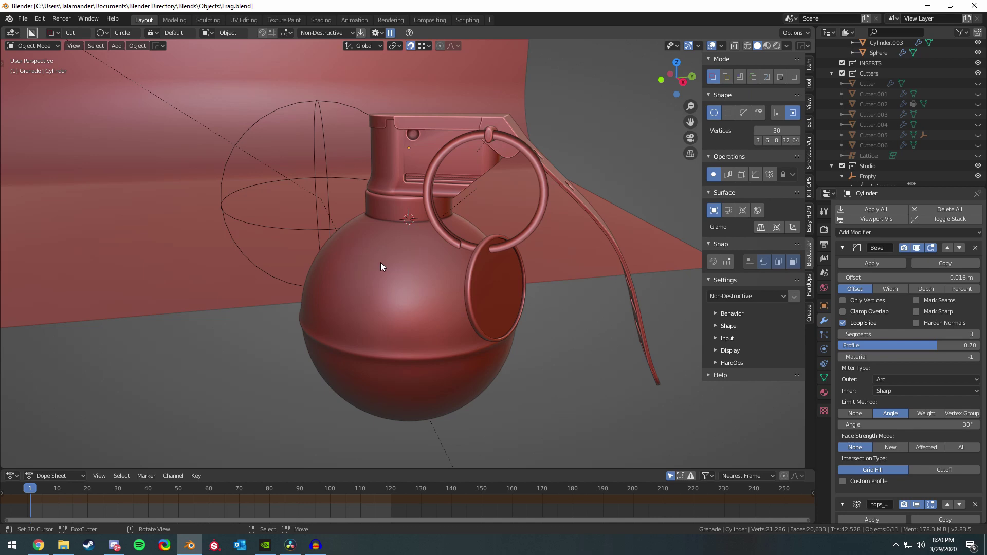
Inspect the finished grenade's body and lever from the side and back, and save the file again.
{"action": "scroll", "coordinate": [381, 262], "scroll_direction": "up", "scroll_amount": 5}
{"action": "scroll", "coordinate": [419, 228], "scroll_direction": "down", "scroll_amount": 5}
{"action": "middle_click_drag", "start_coordinate": [412, 240], "coordinate": [504, 230]}
{"action": "scroll", "coordinate": [430, 203], "scroll_direction": "up", "scroll_amount": 1}
{"action": "scroll", "coordinate": [381, 218], "scroll_direction": "up", "scroll_amount": 6}
{"action": "scroll", "coordinate": [382, 220], "scroll_direction": "down", "scroll_amount": 3}
{"action": "scroll", "coordinate": [383, 220], "scroll_direction": "down", "scroll_amount": 4}
{"action": "key", "text": "ctrl+s"}
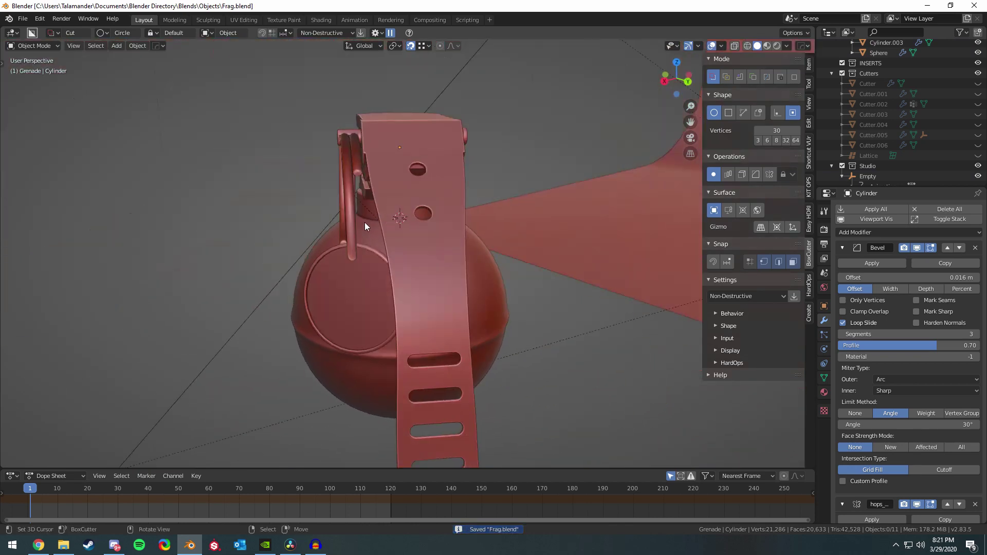
Look at the grenade in the Shading workspace, then return to Layout and show the KIT OPS options.
{"action": "middle_click_drag", "start_coordinate": [365, 225], "coordinate": [329, 62]}
{"action": "left_click", "coordinate": [322, 19]}
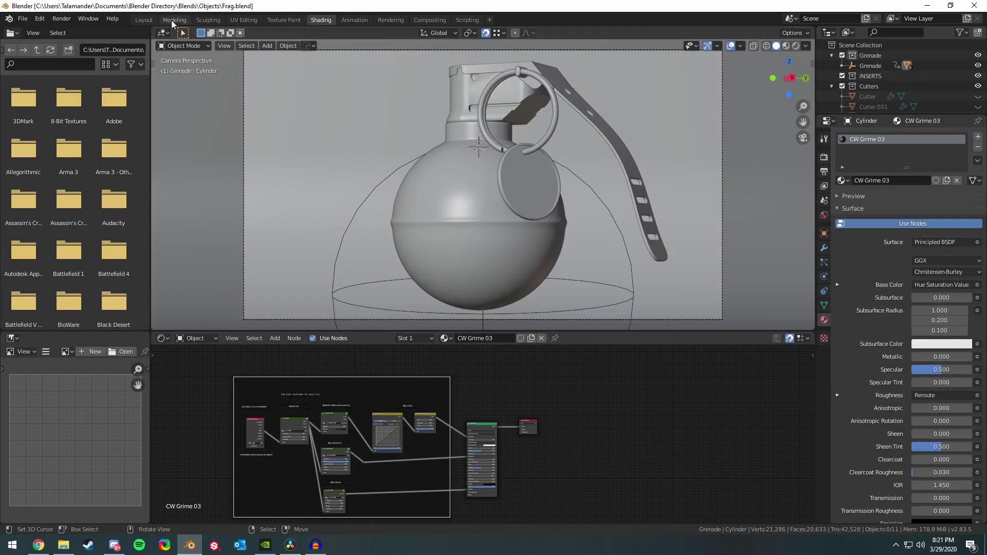
{"action": "left_click", "coordinate": [153, 23]}
{"action": "left_click", "coordinate": [810, 194]}
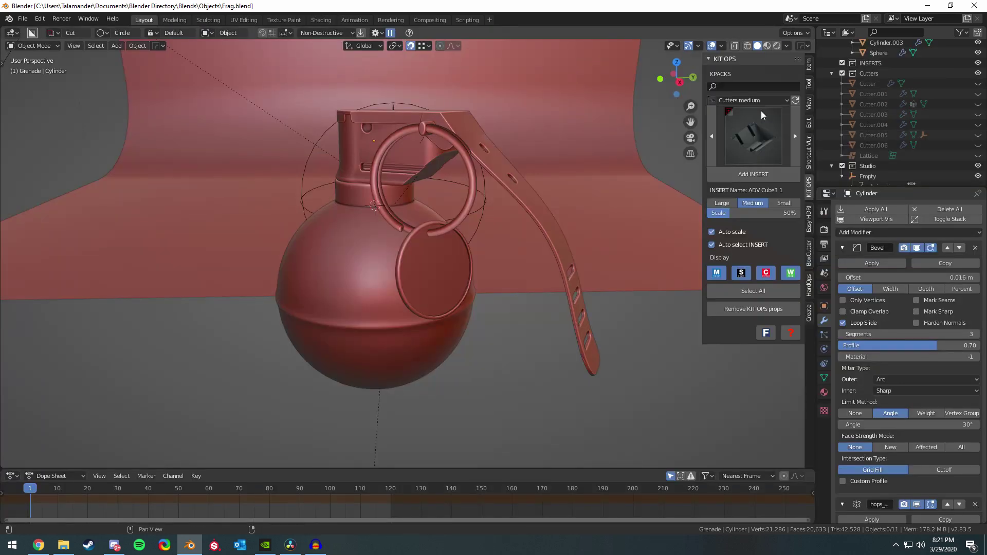
Inspect the grenade body and lever from the other side, and save the file.
{"action": "left_click", "coordinate": [753, 98]}
{"action": "left_click", "coordinate": [739, 102]}
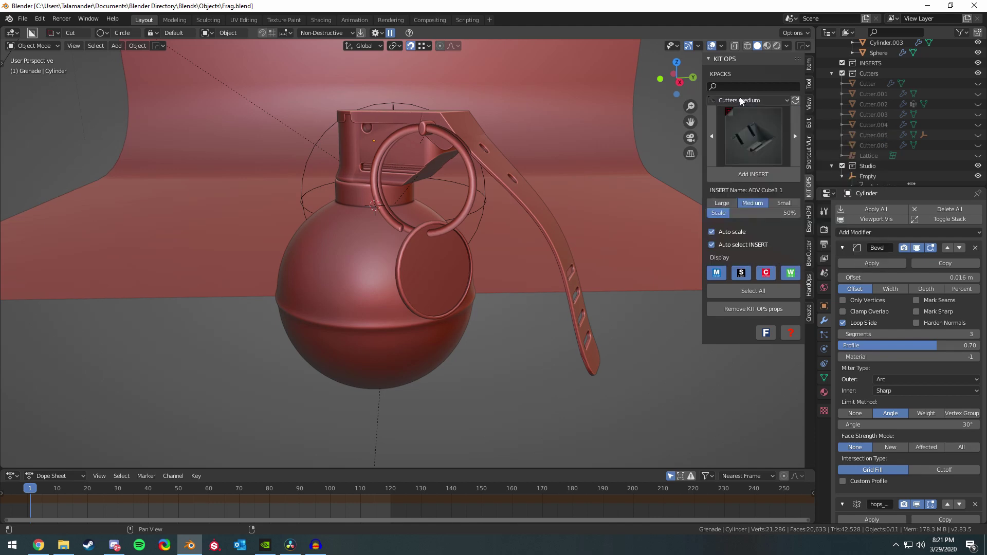
{"action": "middle_click_drag", "start_coordinate": [401, 167], "coordinate": [534, 173]}
{"action": "scroll", "coordinate": [451, 197], "scroll_direction": "down", "scroll_amount": 6}
{"action": "scroll", "coordinate": [534, 173], "scroll_direction": "up", "scroll_amount": 6}
{"action": "key", "text": "a"}
{"action": "key", "text": "a"}
{"action": "key", "text": "ctrl+s"}
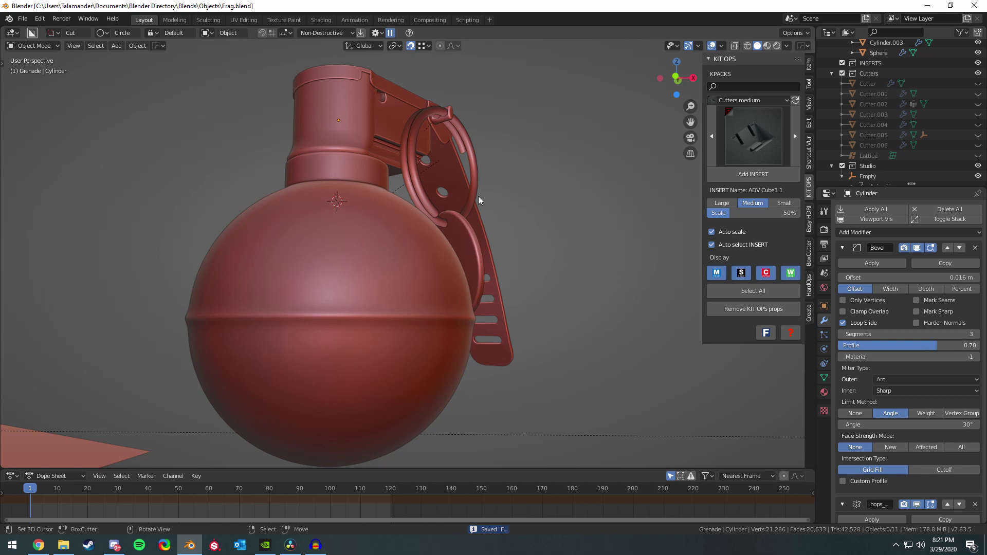
Examine the pull ring and round tag up close against the grenade body.
{"action": "middle_click_drag", "start_coordinate": [340, 56], "coordinate": [425, 97]}
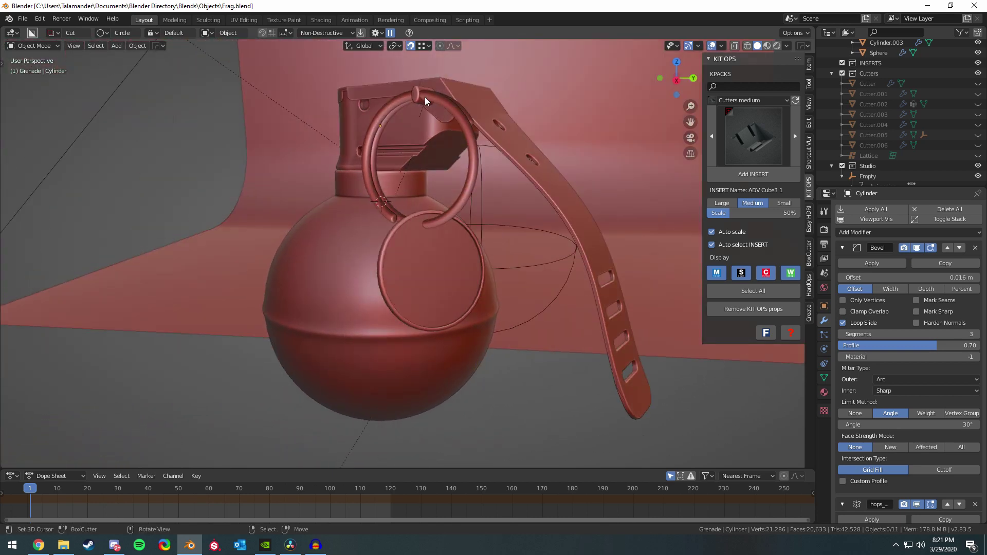
{"action": "scroll", "coordinate": [391, 119], "scroll_direction": "down", "scroll_amount": 4}
{"action": "middle_click_drag", "start_coordinate": [385, 149], "coordinate": [397, 187]}
{"action": "scroll", "coordinate": [468, 193], "scroll_direction": "up", "scroll_amount": 5}
{"action": "scroll", "coordinate": [397, 187], "scroll_direction": "down", "scroll_amount": 3}
{"action": "scroll", "coordinate": [341, 258], "scroll_direction": "up", "scroll_amount": 3}
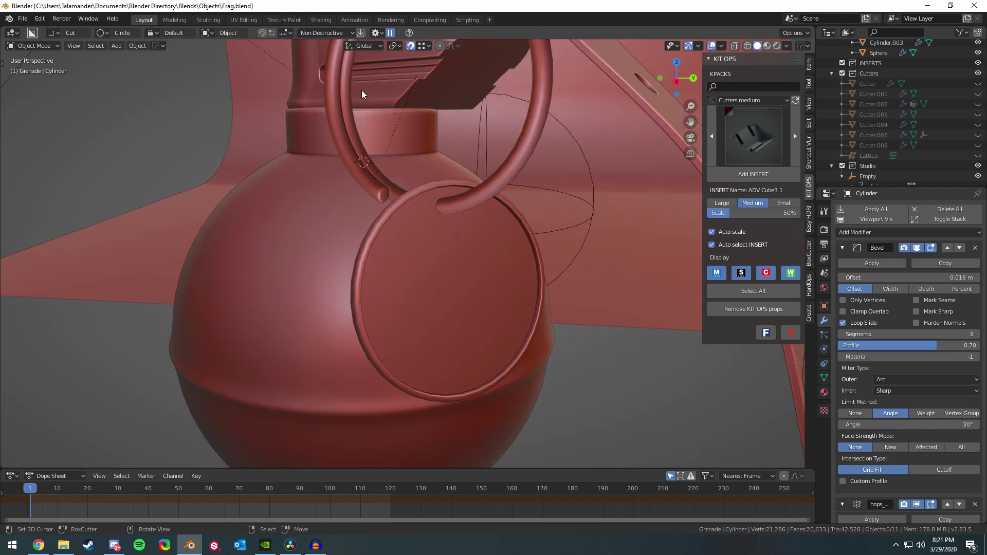
Select the spherical grenade body and view it from the side.
{"action": "left_click", "coordinate": [291, 180]}
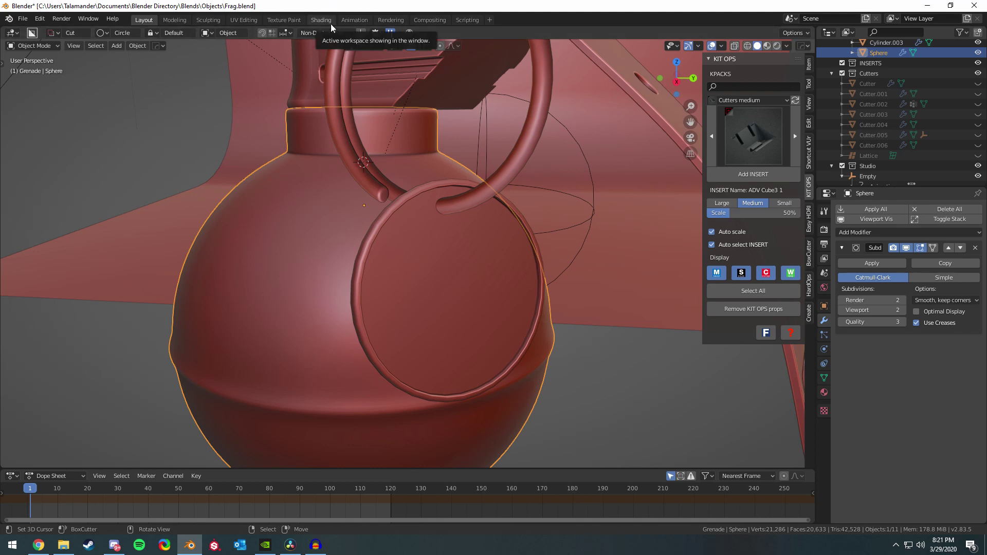
{"action": "mouse_move", "coordinate": [340, 72]}
{"action": "middle_mouse_down"}
{"action": "mouse_move", "coordinate": [394, 163]}
{"action": "mouse_move", "coordinate": [359, 43]}
{"action": "middle_mouse_up"}
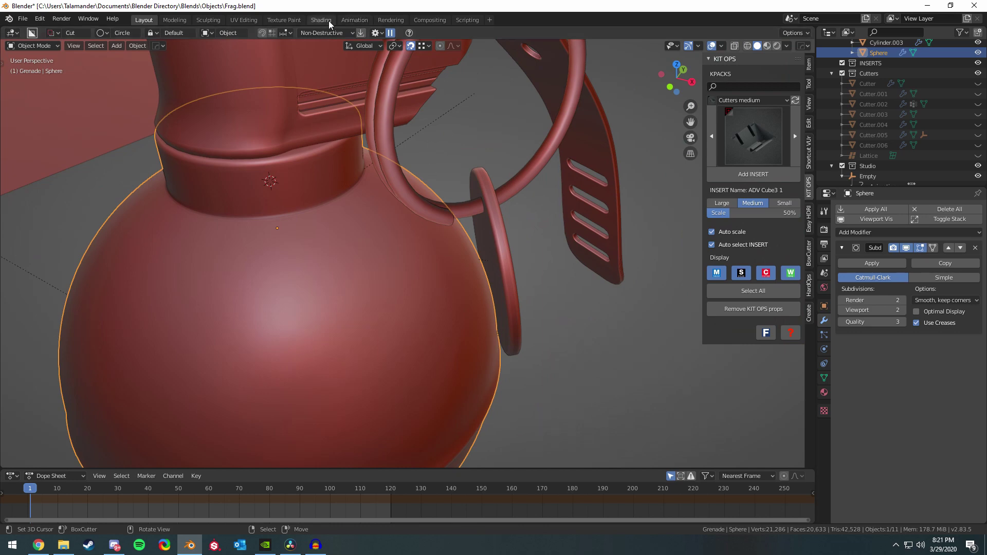
{"action": "middle_click_drag", "start_coordinate": [522, 209], "coordinate": [488, 180]}
{"action": "scroll", "coordinate": [488, 180], "scroll_direction": "down", "scroll_amount": 3}
Preview the grenade through the camera with Rendered shading, and move the timeline to frame 22.
{"action": "key", "text": "KP_0"}
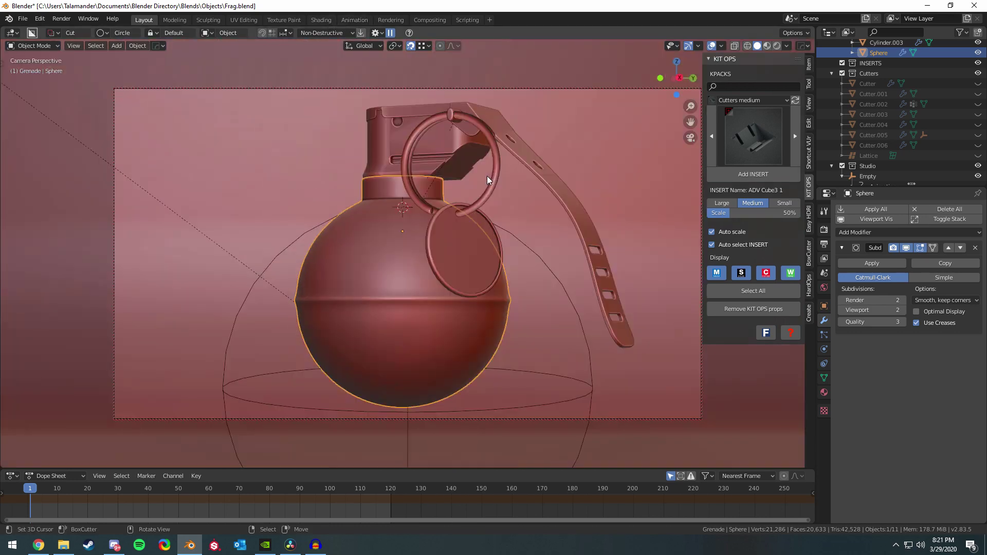
{"action": "left_click", "coordinate": [776, 47]}
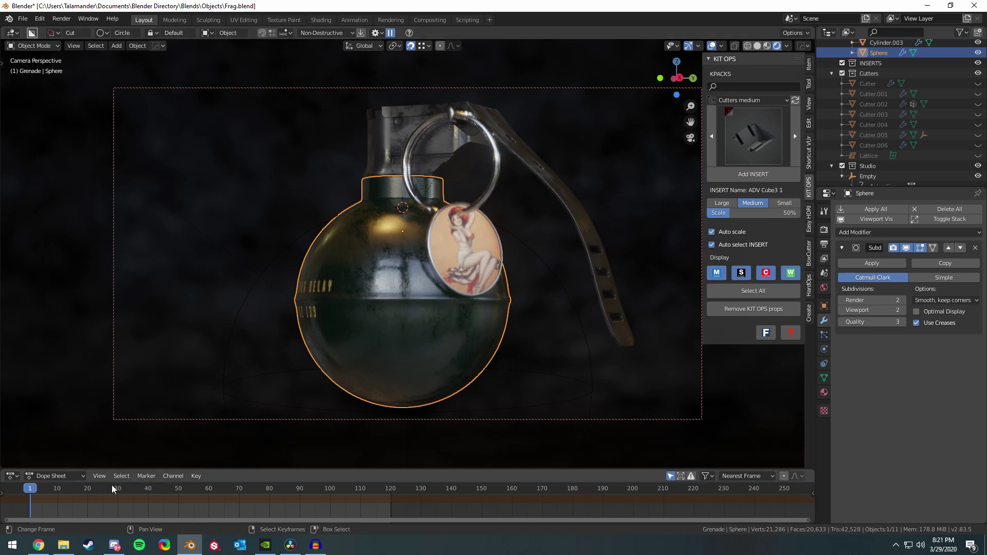
{"action": "left_click_drag", "start_coordinate": [40, 513], "coordinate": [30, 531]}
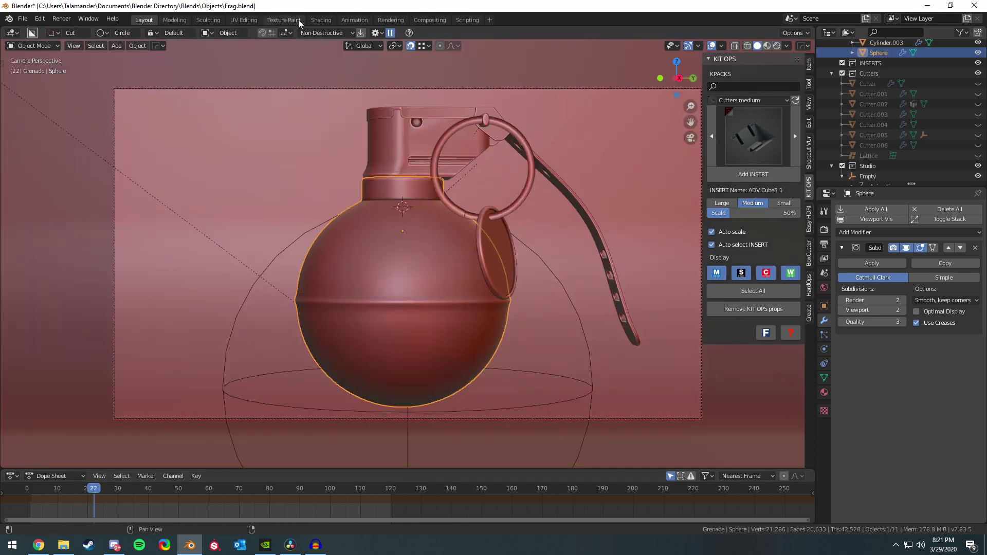
Open the Shading workspace and examine the CW Grime 02 nodes for texture scale, roughness and color.
{"action": "left_click", "coordinate": [328, 22]}
{"action": "scroll", "coordinate": [507, 214], "scroll_direction": "up", "scroll_amount": 4}
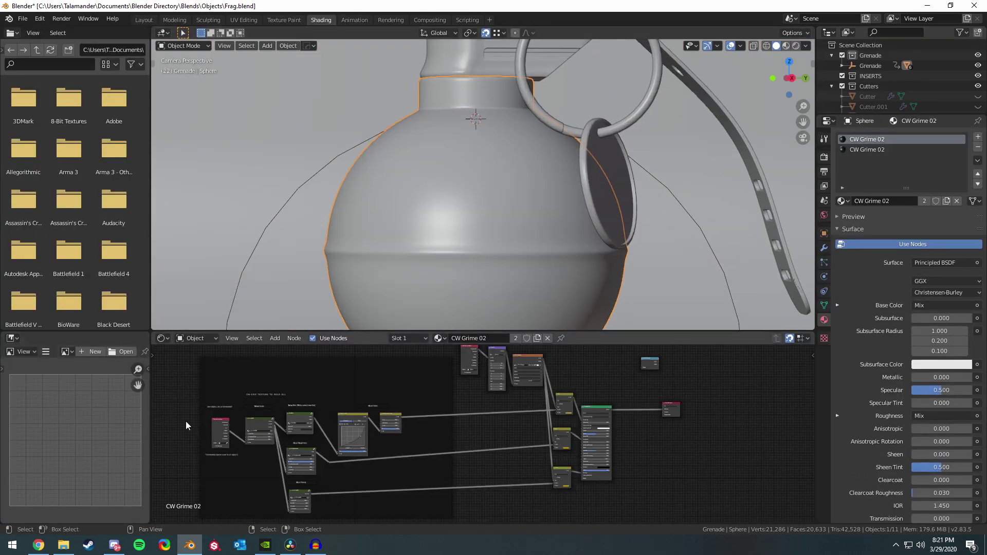
{"action": "scroll", "coordinate": [379, 430], "scroll_direction": "up", "scroll_amount": 3}
{"action": "scroll", "coordinate": [378, 430], "scroll_direction": "up", "scroll_amount": 4}
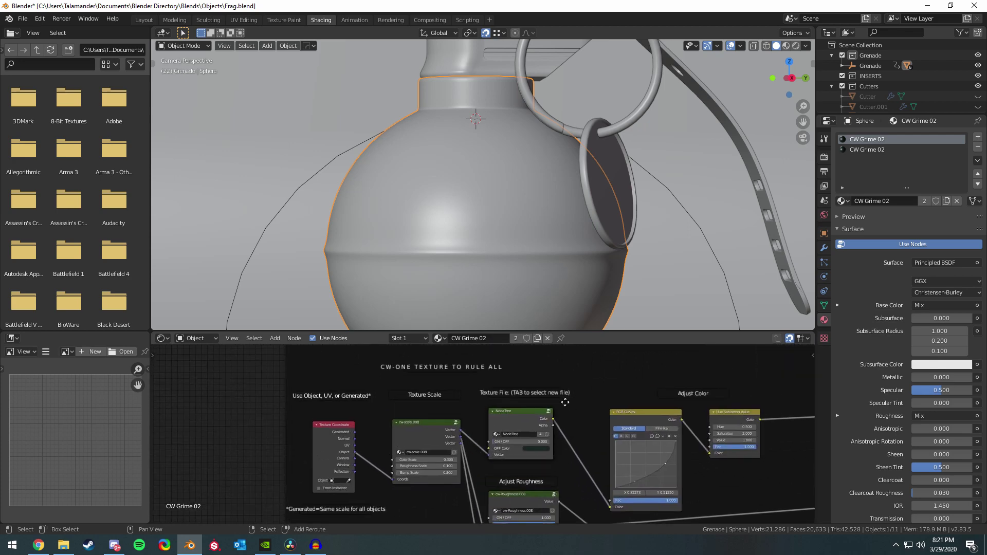
{"action": "middle_click_drag", "start_coordinate": [466, 436], "coordinate": [481, 538]}
{"action": "scroll", "coordinate": [338, 398], "scroll_direction": "up", "scroll_amount": 2}
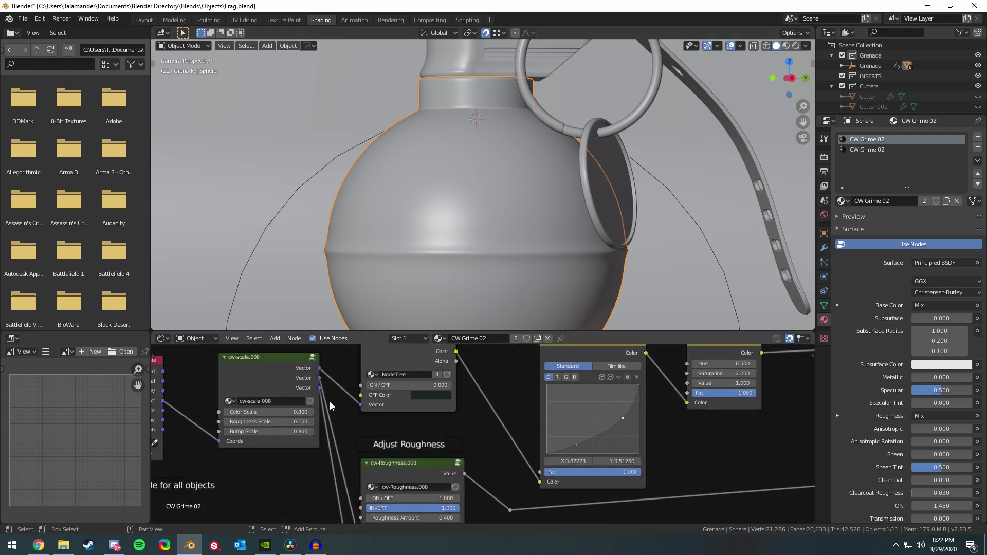
{"action": "middle_click_drag", "start_coordinate": [337, 398], "coordinate": [328, 300]}
{"action": "scroll", "coordinate": [379, 401], "scroll_direction": "down", "scroll_amount": 7}
{"action": "middle_click_drag", "start_coordinate": [381, 400], "coordinate": [488, 428]}
Show the viewport in Material Preview and look closely at the lettering on the grenade body.
{"action": "key", "text": "KP_0"}
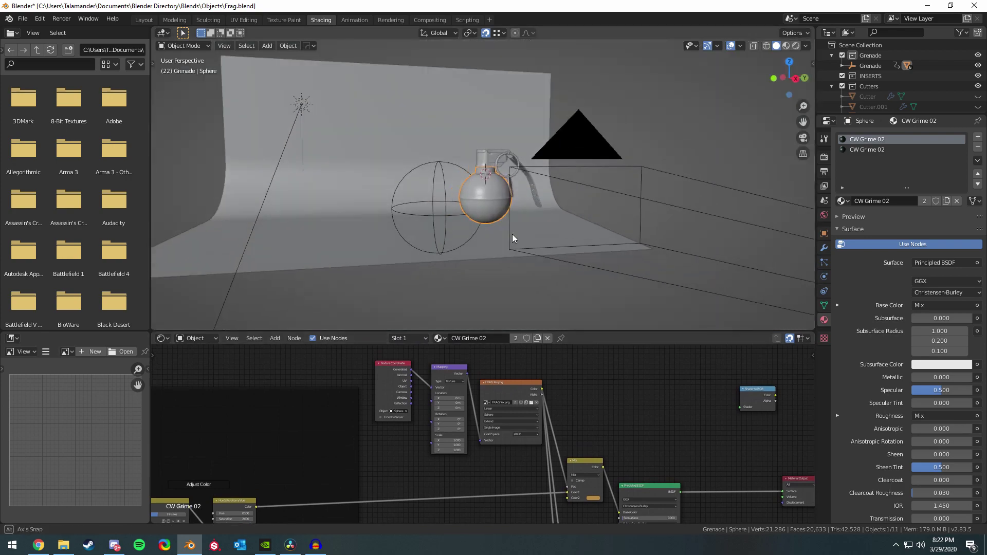
{"action": "middle_click_drag", "start_coordinate": [516, 238], "coordinate": [705, 90], "text": "ctrl"}
{"action": "left_click", "coordinate": [786, 45]}
{"action": "scroll", "coordinate": [559, 224], "scroll_direction": "up", "scroll_amount": 8}
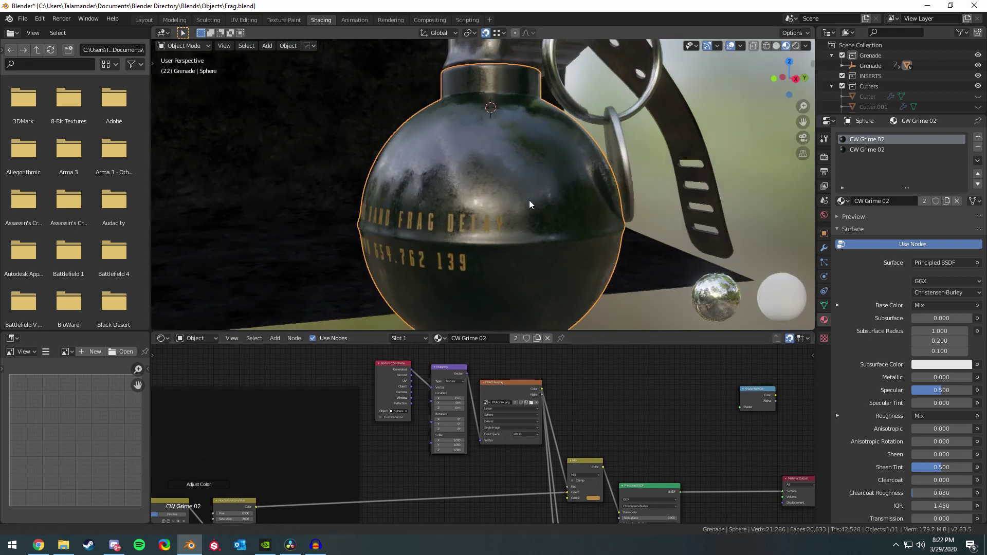
{"action": "middle_click_drag", "start_coordinate": [545, 216], "coordinate": [316, 189]}
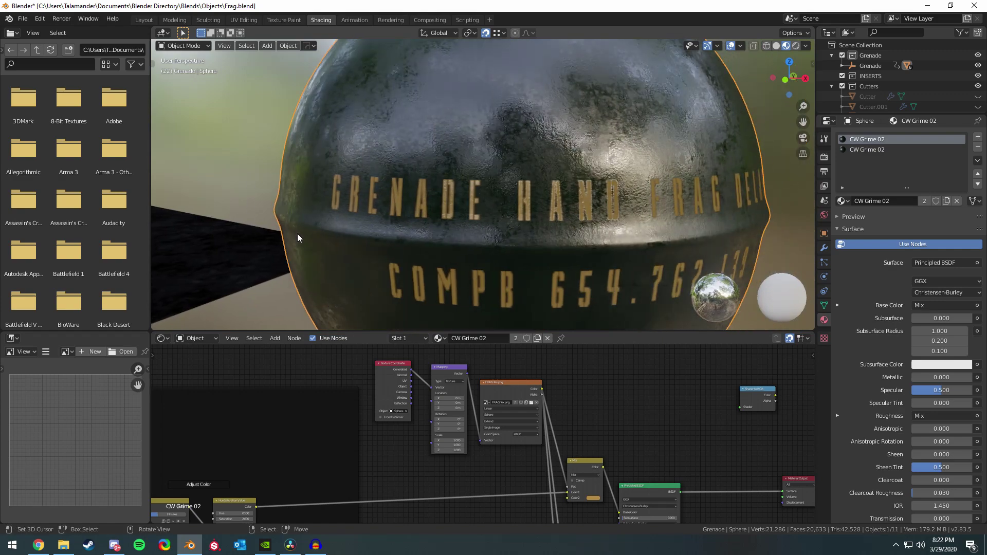
Inspect the grime and surface wear on the grenade body from several angles and distances.
{"action": "scroll", "coordinate": [426, 176], "scroll_direction": "down", "scroll_amount": 5}
{"action": "mouse_move", "coordinate": [426, 176]}
{"action": "middle_mouse_down"}
{"action": "mouse_move", "coordinate": [376, 174]}
{"action": "mouse_move", "coordinate": [415, 184]}
{"action": "middle_mouse_up"}
{"action": "scroll", "coordinate": [366, 179], "scroll_direction": "up", "scroll_amount": 5}
{"action": "middle_click_drag", "start_coordinate": [522, 196], "coordinate": [686, 190]}
{"action": "scroll", "coordinate": [687, 191], "scroll_direction": "down", "scroll_amount": 3}
{"action": "scroll", "coordinate": [688, 190], "scroll_direction": "up", "scroll_amount": 8}
{"action": "middle_click_drag", "start_coordinate": [554, 208], "coordinate": [480, 249]}
Examine the Texture Coordinate, Mapping and FRAG Tex.png nodes and compare them with the lettering on the body.
{"action": "scroll", "coordinate": [540, 198], "scroll_direction": "down", "scroll_amount": 7}
{"action": "scroll", "coordinate": [360, 425], "scroll_direction": "down", "scroll_amount": 3}
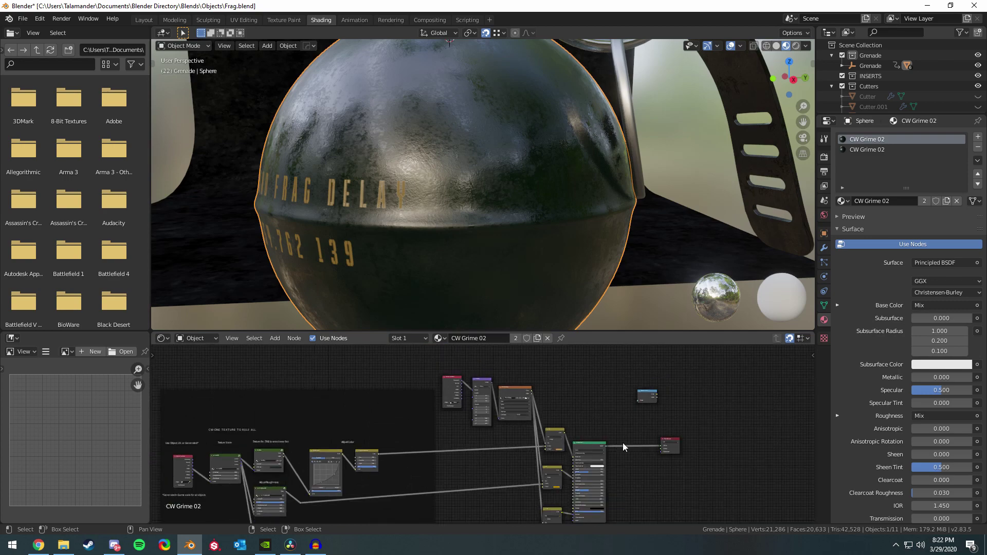
{"action": "scroll", "coordinate": [577, 394], "scroll_direction": "up", "scroll_amount": 2}
{"action": "middle_click_drag", "start_coordinate": [484, 396], "coordinate": [544, 436]}
{"action": "scroll", "coordinate": [525, 410], "scroll_direction": "up", "scroll_amount": 5}
{"action": "middle_click_drag", "start_coordinate": [624, 411], "coordinate": [539, 430]}
{"action": "scroll", "coordinate": [539, 433], "scroll_direction": "up", "scroll_amount": 2}
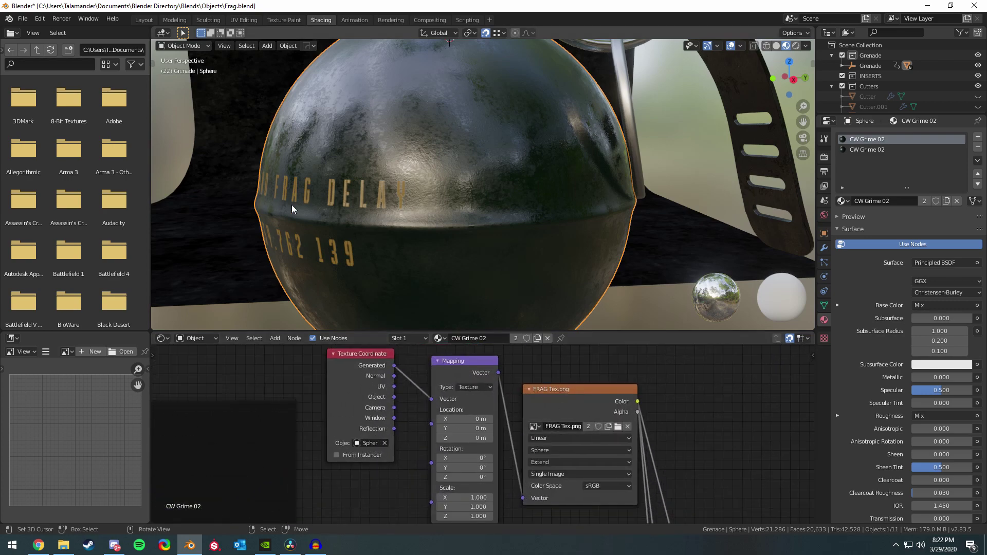
{"action": "middle_click_drag", "start_coordinate": [294, 205], "coordinate": [350, 202]}
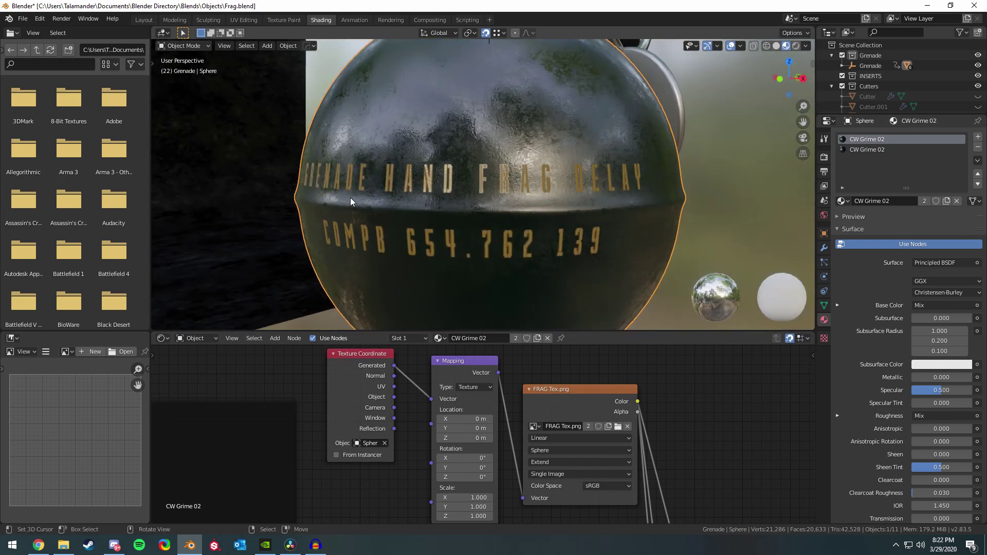
{"action": "key", "text": "n"}
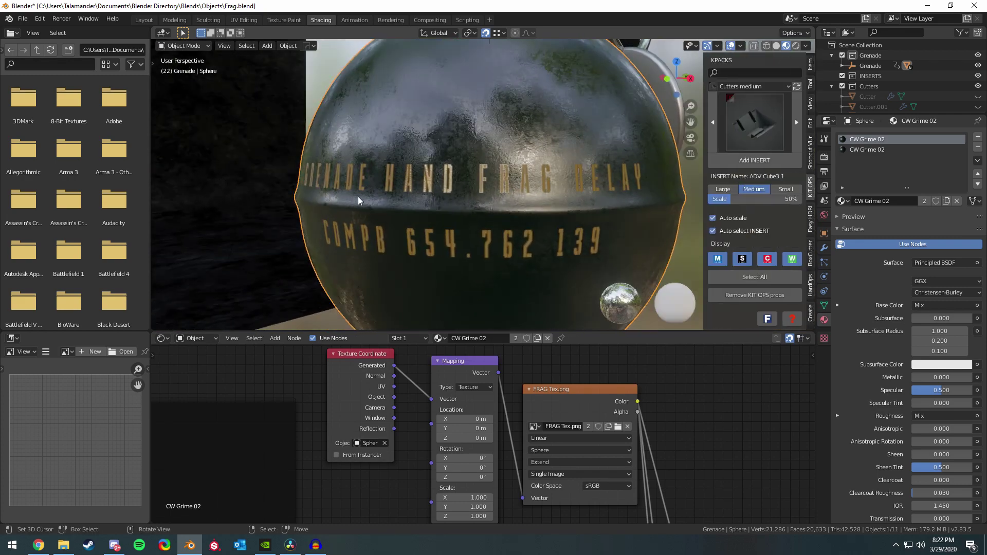
{"action": "key", "text": "n"}
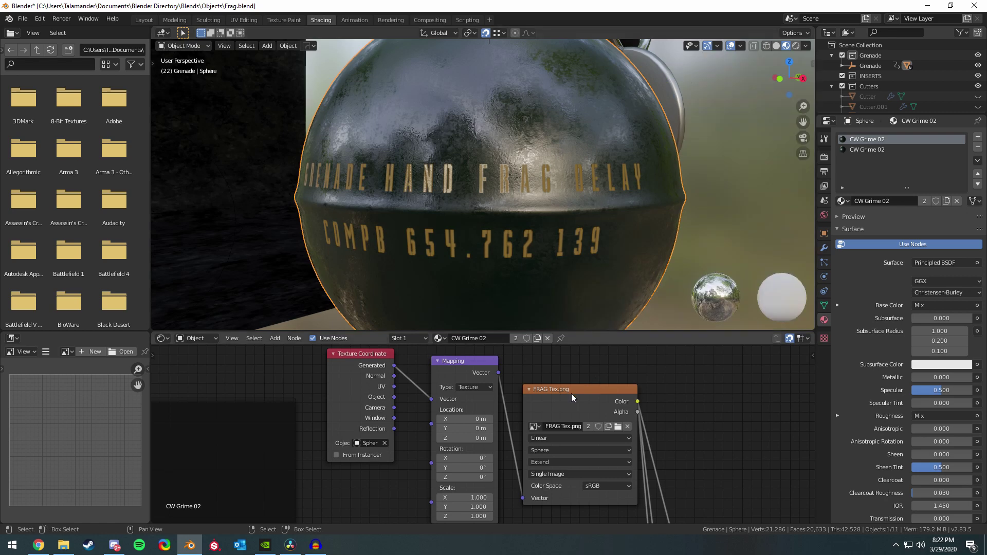
Trace the FRAG Tex.png outputs through the Mix nodes into the Principled BSDF.
{"action": "scroll", "coordinate": [535, 386], "scroll_direction": "down", "scroll_amount": 5}
{"action": "middle_click_drag", "start_coordinate": [520, 376], "coordinate": [424, 380]}
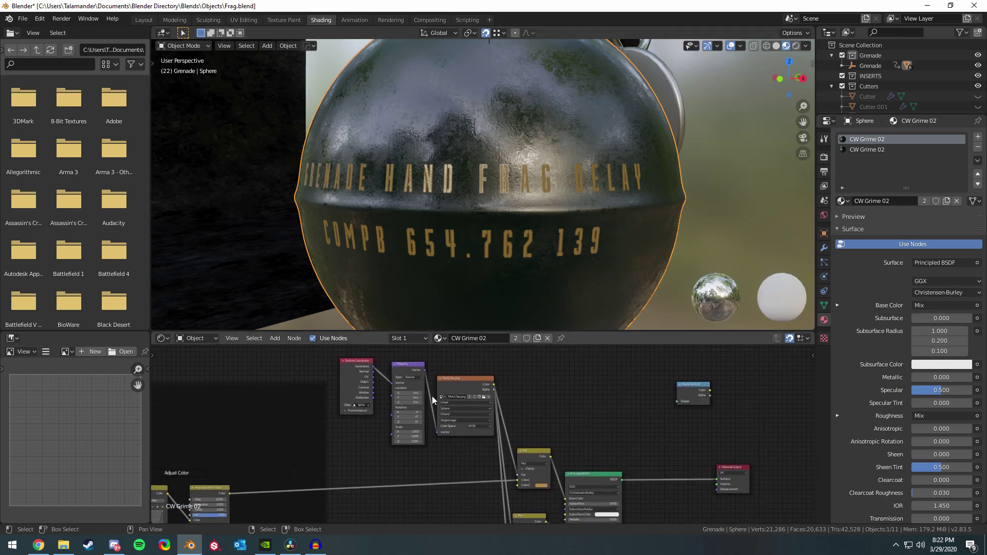
{"action": "mouse_move", "coordinate": [557, 445]}
{"action": "middle_mouse_down"}
{"action": "mouse_move", "coordinate": [526, 402]}
{"action": "mouse_move", "coordinate": [546, 448]}
{"action": "middle_mouse_up"}
{"action": "mouse_move", "coordinate": [437, 470]}
{"action": "middle_mouse_down"}
{"action": "mouse_move", "coordinate": [427, 432]}
{"action": "mouse_move", "coordinate": [426, 462]}
{"action": "middle_mouse_up"}
{"action": "scroll", "coordinate": [426, 462], "scroll_direction": "up", "scroll_amount": 3}
{"action": "middle_click_drag", "start_coordinate": [421, 371], "coordinate": [386, 486]}
{"action": "middle_click_drag", "start_coordinate": [511, 446], "coordinate": [519, 478]}
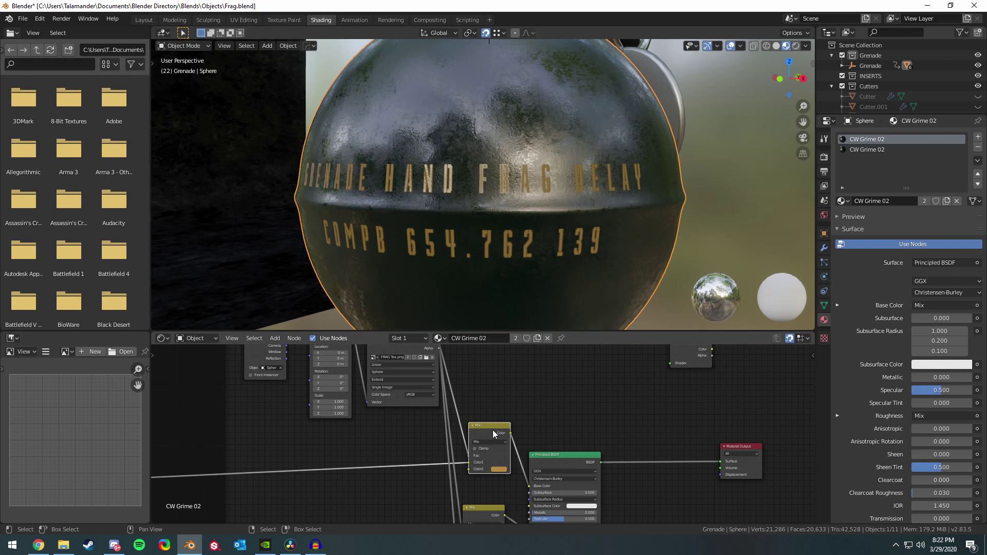
{"action": "middle_click_drag", "start_coordinate": [530, 444], "coordinate": [538, 328]}
{"action": "middle_click_drag", "start_coordinate": [463, 393], "coordinate": [413, 468]}
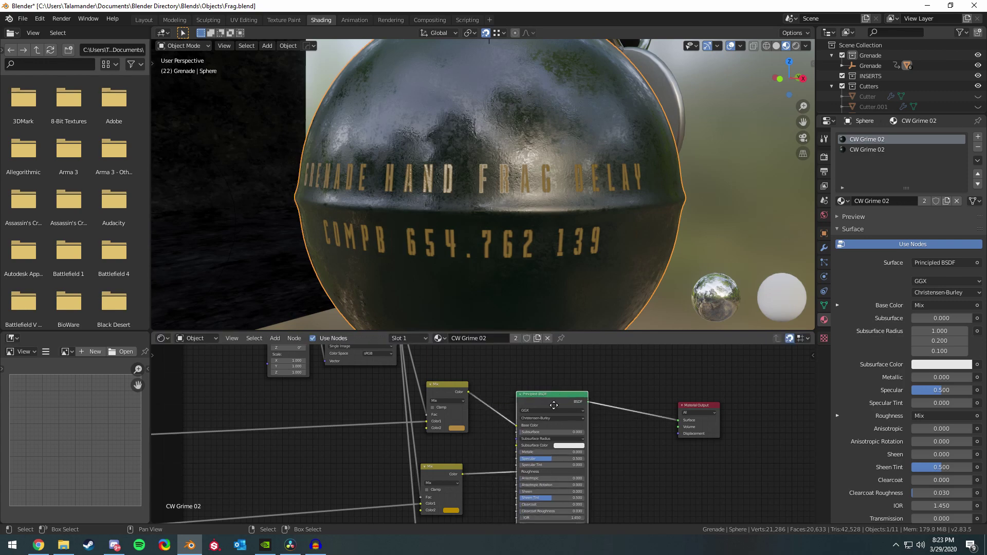
Follow the links from the Adjust Color nodes to the Mix nodes in the CW Grime 02 material.
{"action": "scroll", "coordinate": [515, 422], "scroll_direction": "down", "scroll_amount": 2}
{"action": "scroll", "coordinate": [481, 433], "scroll_direction": "down", "scroll_amount": 2}
{"action": "middle_click_drag", "start_coordinate": [432, 427], "coordinate": [514, 354]}
{"action": "scroll", "coordinate": [504, 390], "scroll_direction": "up", "scroll_amount": 6}
{"action": "middle_click_drag", "start_coordinate": [417, 449], "coordinate": [408, 502]}
{"action": "middle_click_drag", "start_coordinate": [493, 420], "coordinate": [503, 515]}
{"action": "middle_click_drag", "start_coordinate": [330, 497], "coordinate": [485, 410]}
{"action": "scroll", "coordinate": [299, 415], "scroll_direction": "down", "scroll_amount": 1}
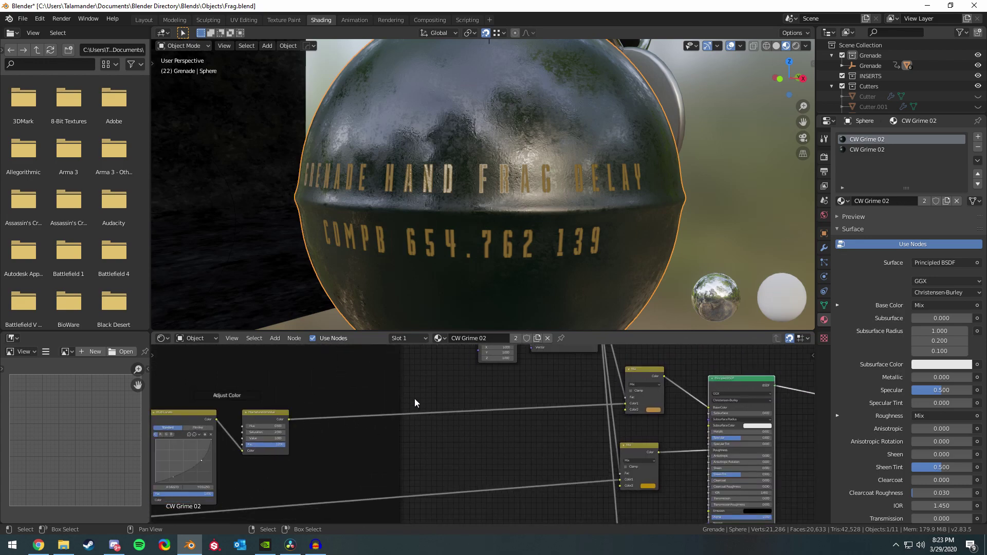
View the body's upper surface and examine the Mix node that feeds the Principled BSDF's Base Color.
{"action": "middle_click_drag", "start_coordinate": [525, 195], "coordinate": [548, 206]}
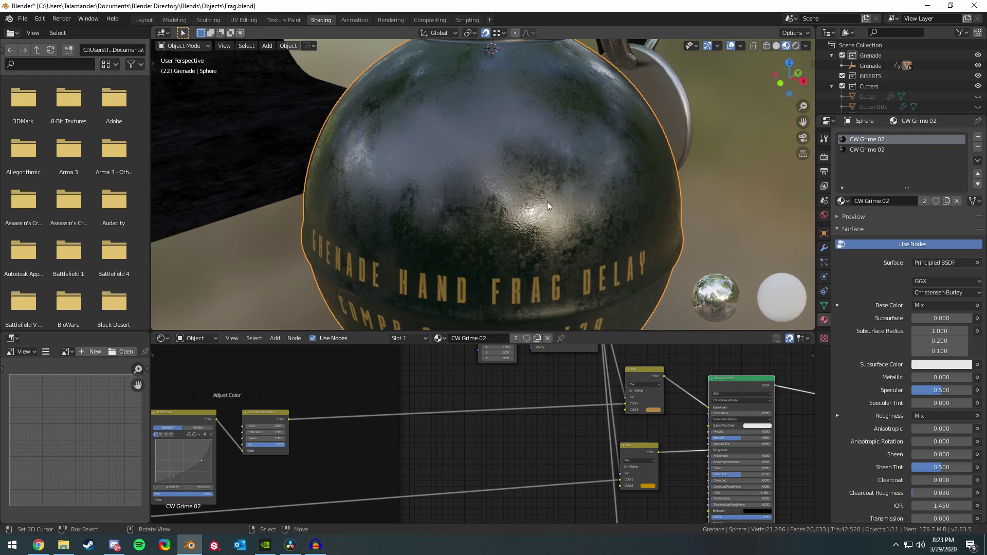
{"action": "scroll", "coordinate": [668, 404], "scroll_direction": "up", "scroll_amount": 4}
{"action": "middle_click_drag", "start_coordinate": [669, 404], "coordinate": [477, 427]}
{"action": "scroll", "coordinate": [520, 390], "scroll_direction": "down", "scroll_amount": 4}
{"action": "scroll", "coordinate": [561, 399], "scroll_direction": "up", "scroll_amount": 5}
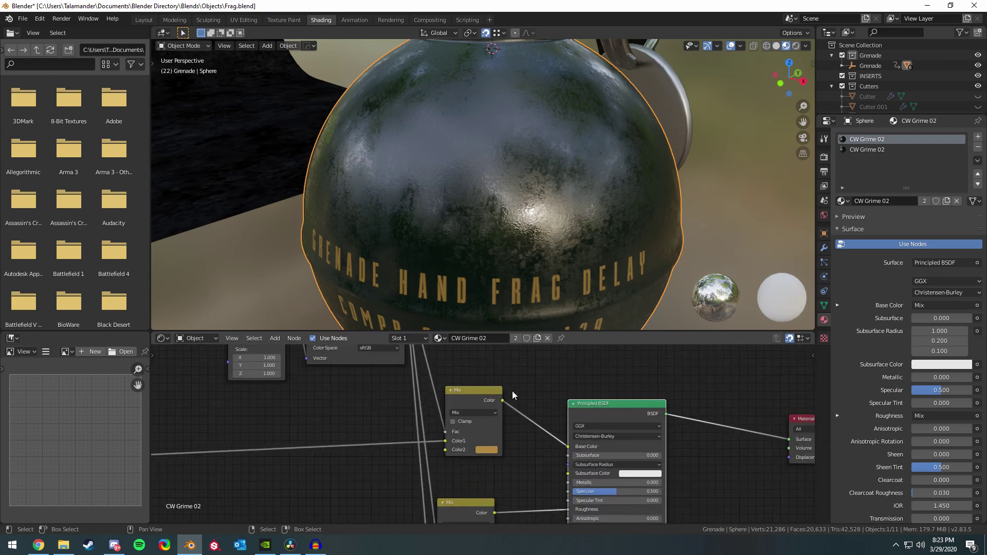
{"action": "scroll", "coordinate": [483, 423], "scroll_direction": "down", "scroll_amount": 7}
{"action": "middle_click_drag", "start_coordinate": [539, 414], "coordinate": [492, 401]}
{"action": "middle_click_drag", "start_coordinate": [161, 452], "coordinate": [275, 452]}
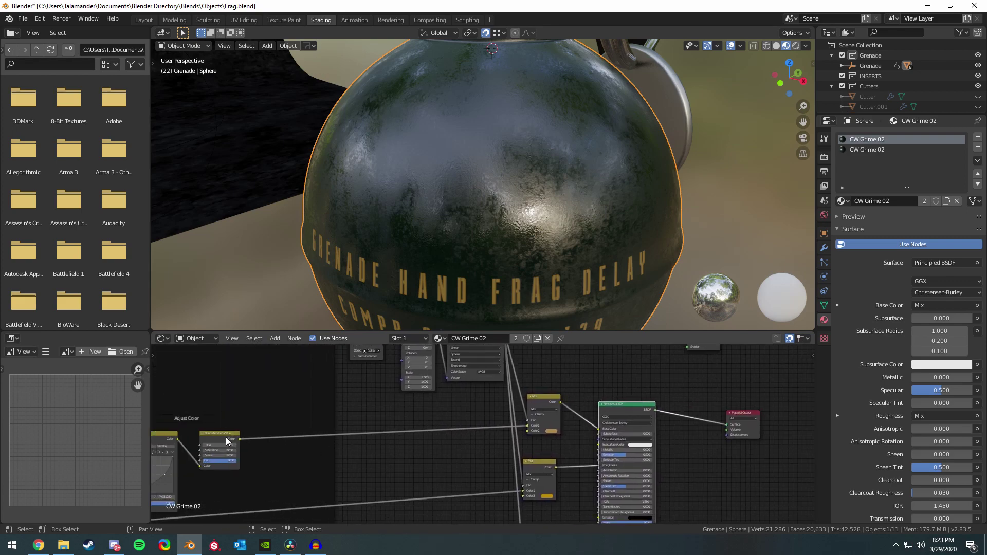
Connect the Hue Saturation Value node directly to the Principled BSDF's Base Color and inspect the lettering.
{"action": "left_click_drag", "start_coordinate": [240, 439], "coordinate": [599, 429]}
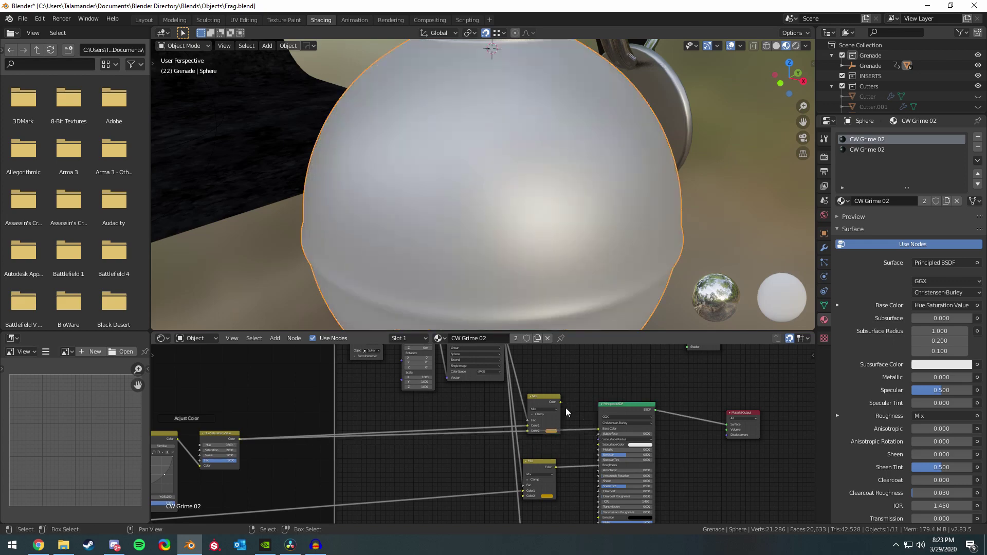
{"action": "scroll", "coordinate": [532, 237], "scroll_direction": "up", "scroll_amount": 6}
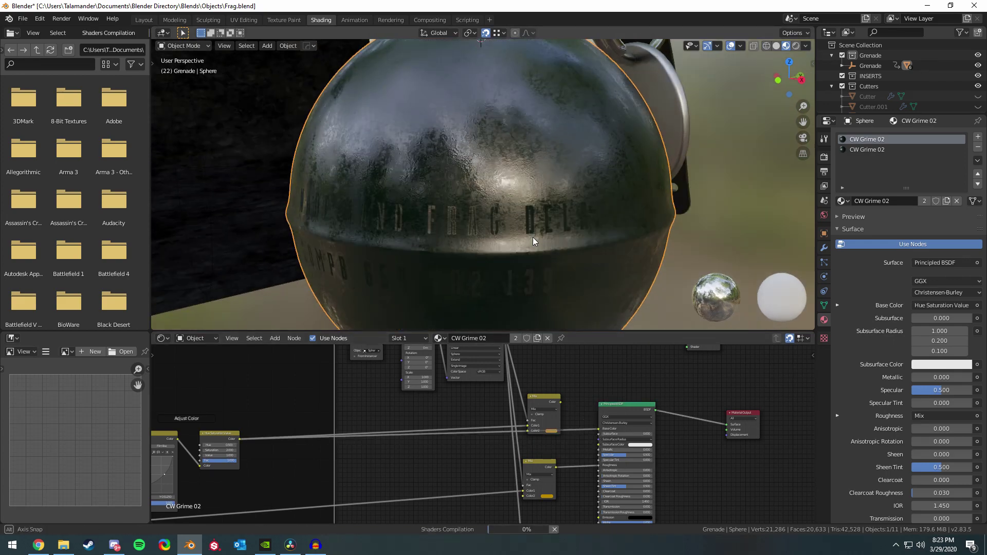
{"action": "scroll", "coordinate": [581, 434], "scroll_direction": "up", "scroll_amount": 2}
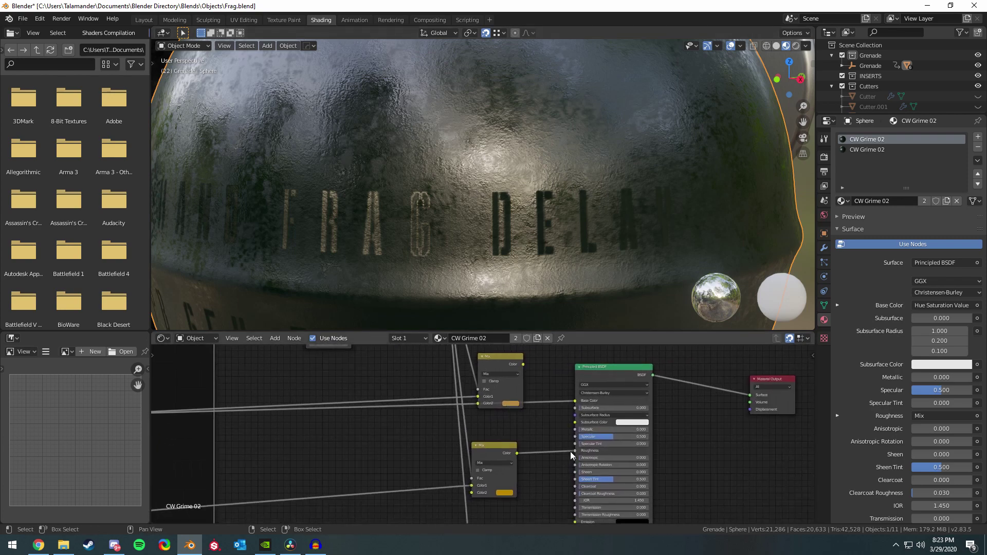
Reconnect the upper Mix node's Color output to the Principled BSDF's Base Color.
{"action": "mouse_move", "coordinate": [559, 462]}
{"action": "middle_mouse_down"}
{"action": "mouse_move", "coordinate": [529, 411]}
{"action": "mouse_move", "coordinate": [542, 465]}
{"action": "middle_mouse_up"}
{"action": "left_click_drag", "start_coordinate": [509, 369], "coordinate": [560, 406]}
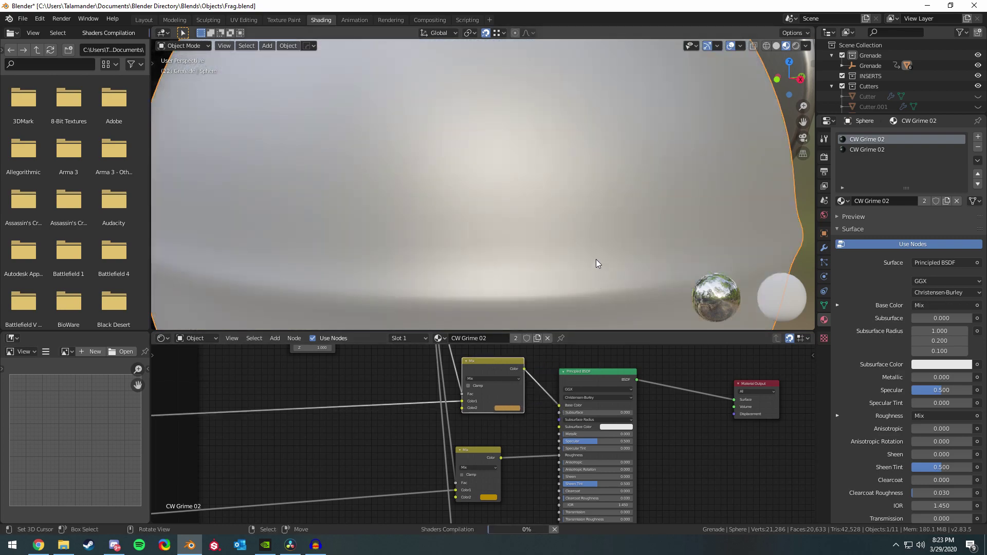
Select the round pin-up tag hanging from the pull ring and enter Edit Mode on it.
{"action": "scroll", "coordinate": [596, 255], "scroll_direction": "down", "scroll_amount": 5}
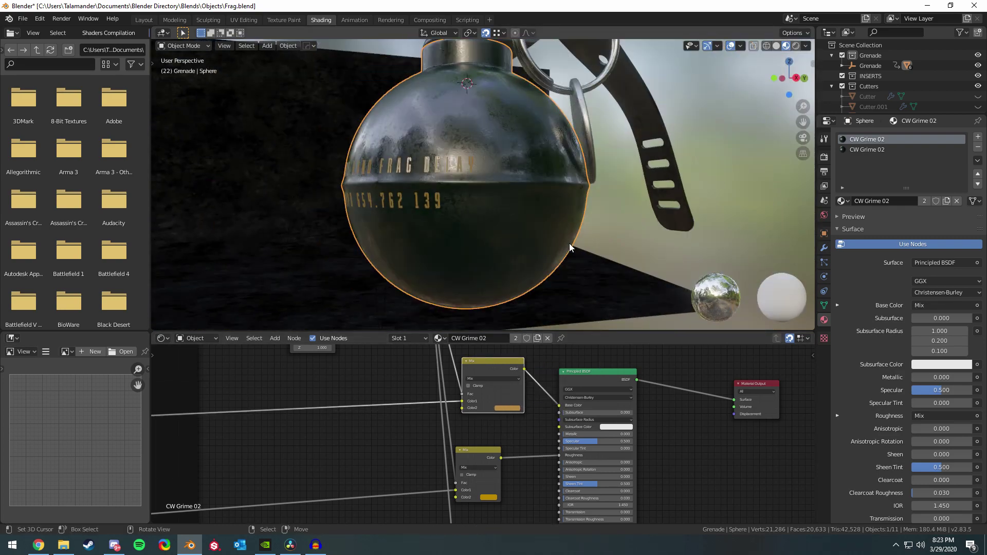
{"action": "middle_click_drag", "start_coordinate": [569, 243], "coordinate": [505, 224]}
{"action": "scroll", "coordinate": [512, 124], "scroll_direction": "up", "scroll_amount": 3}
{"action": "left_click", "coordinate": [511, 124]}
{"action": "middle_click_drag", "start_coordinate": [511, 125], "coordinate": [384, 103]}
{"action": "scroll", "coordinate": [511, 228], "scroll_direction": "up", "scroll_amount": 3}
{"action": "key", "text": "Tab"}
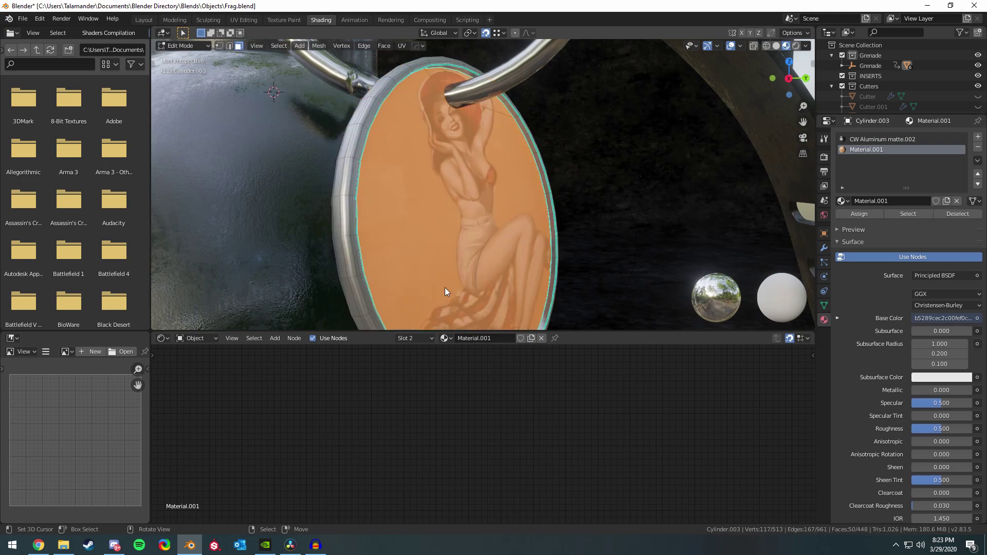
Select the two picture faces of the tag and show the entire Material.001 node tree.
{"action": "middle_click_drag", "start_coordinate": [445, 288], "coordinate": [517, 194]}
{"action": "middle_click_drag", "start_coordinate": [413, 195], "coordinate": [459, 146]}
{"action": "key", "text": "Tab"}
{"action": "key", "text": "Tab"}
{"action": "left_click", "coordinate": [458, 147]}
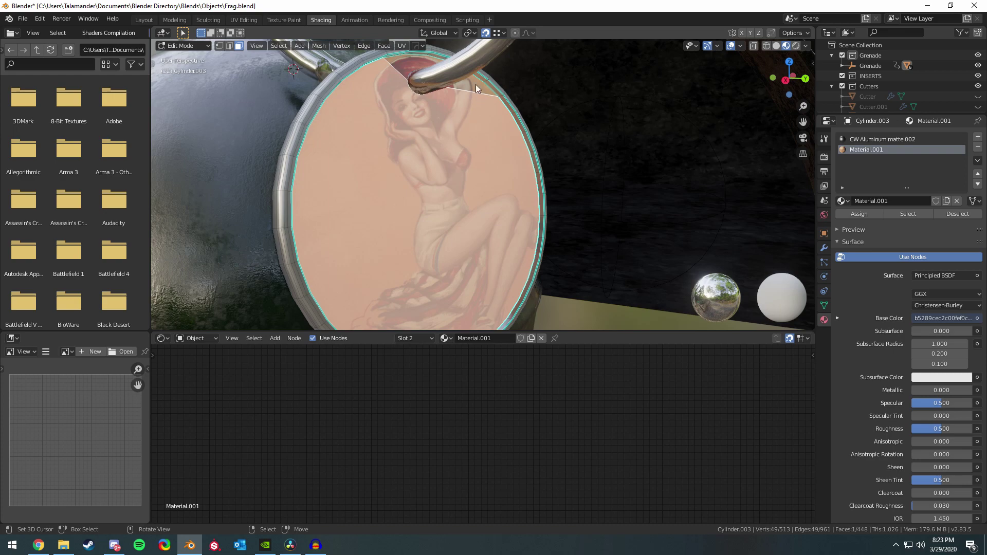
{"action": "left_click", "coordinate": [471, 79], "text": "shift"}
{"action": "key", "text": "Home"}
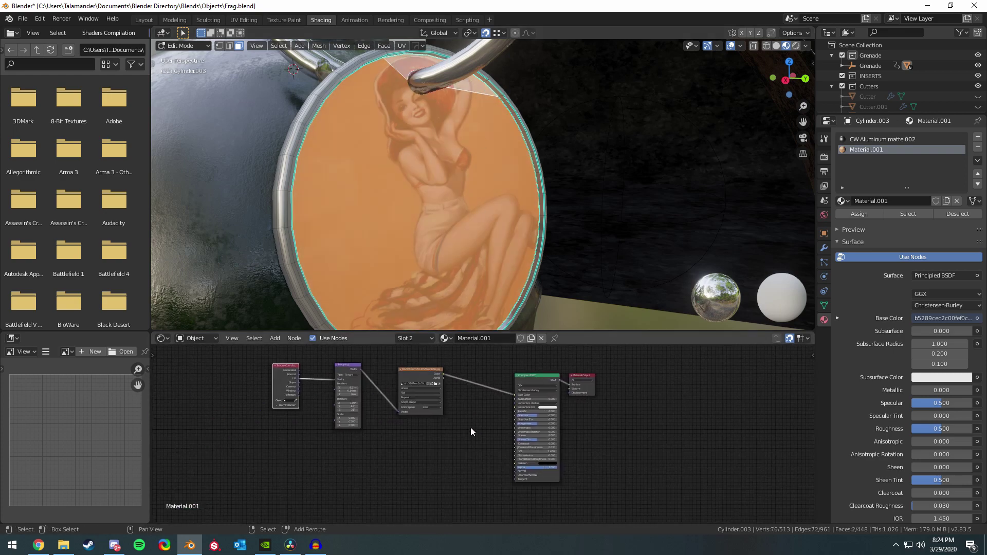
Select the tag's two picture faces again and bring the Mapping and image texture nodes into close view.
{"action": "left_click", "coordinate": [293, 135]}
{"action": "left_click", "coordinate": [384, 164]}
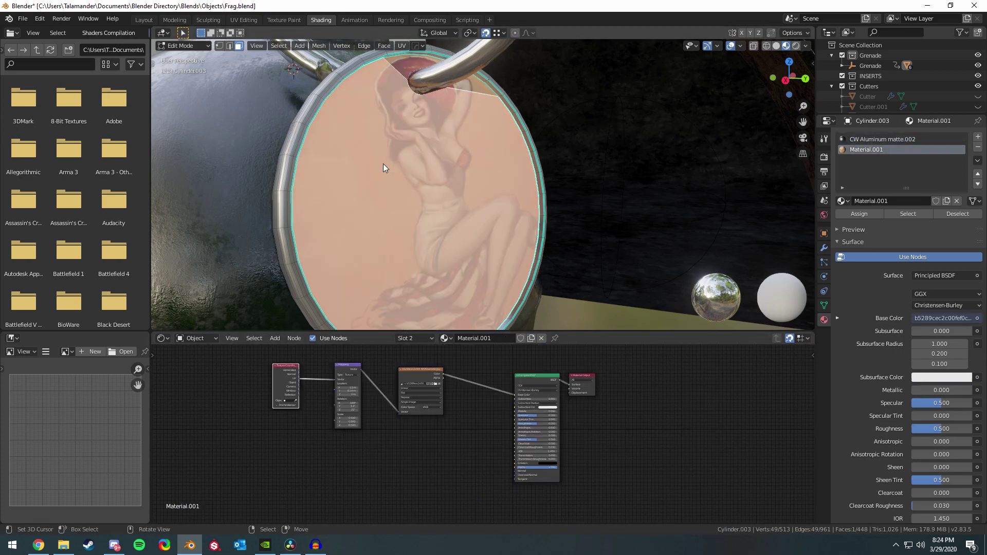
{"action": "left_click", "coordinate": [465, 80], "text": "shift"}
{"action": "key", "text": "Home"}
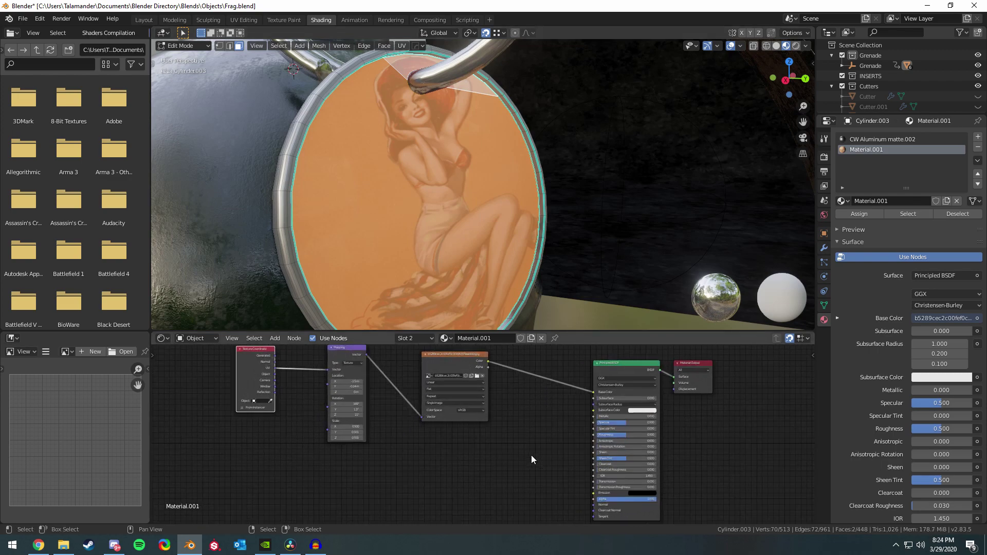
{"action": "scroll", "coordinate": [532, 455], "scroll_direction": "up", "scroll_amount": 4}
{"action": "middle_click_drag", "start_coordinate": [521, 414], "coordinate": [571, 474]}
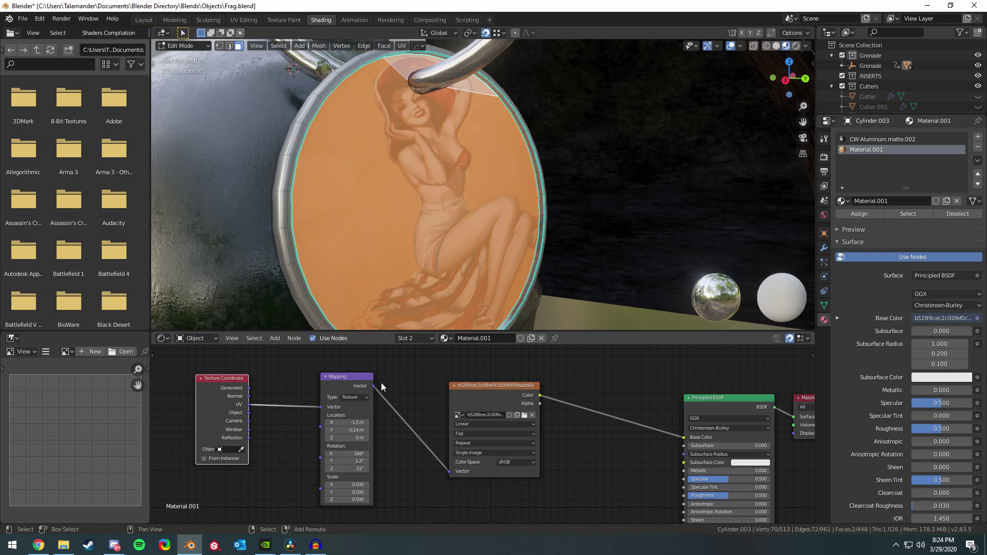
Try shifting the pin-up picture by setting the Mapping node's Location X to -4.1 m, and undo it.
{"action": "mouse_move", "coordinate": [359, 423]}
{"action": "left_mouse_down"}
{"action": "mouse_move", "coordinate": [332, 422]}
{"action": "mouse_move", "coordinate": [348, 422]}
{"action": "left_mouse_up"}
{"action": "key", "text": "ctrl+z"}
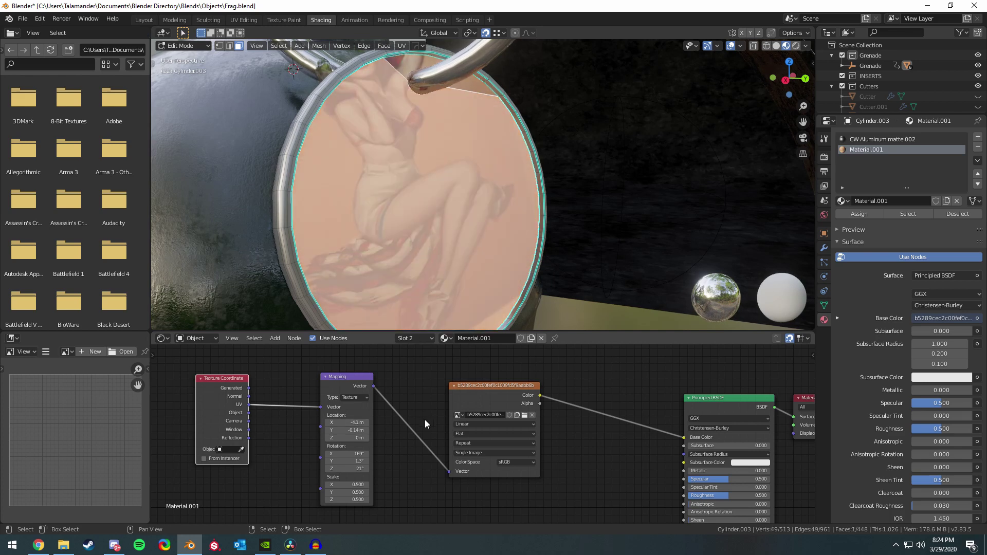
{"action": "key", "text": "ctrl+shift+z"}
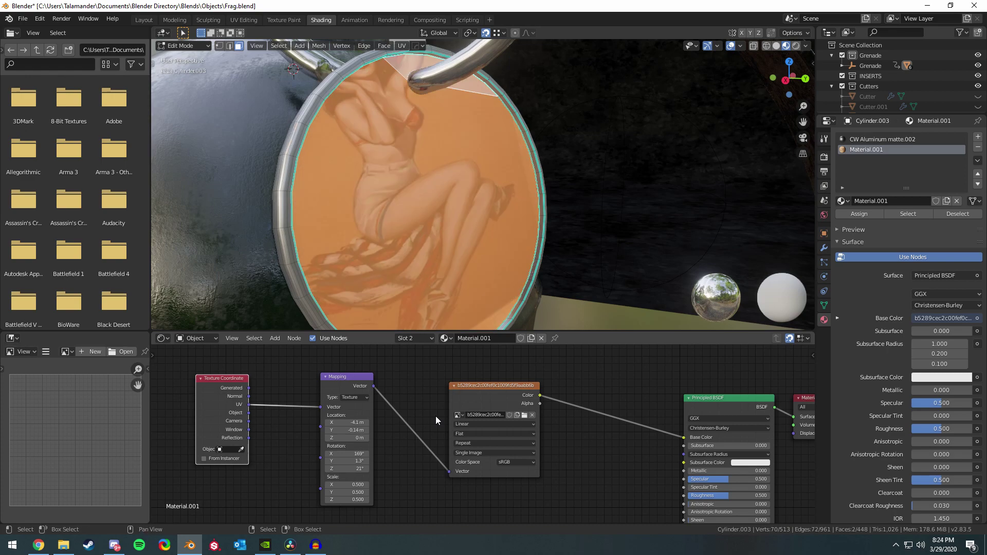
{"action": "left_click", "coordinate": [551, 236]}
{"action": "key", "text": "Tab"}
{"action": "key", "text": "ctrl+z"}
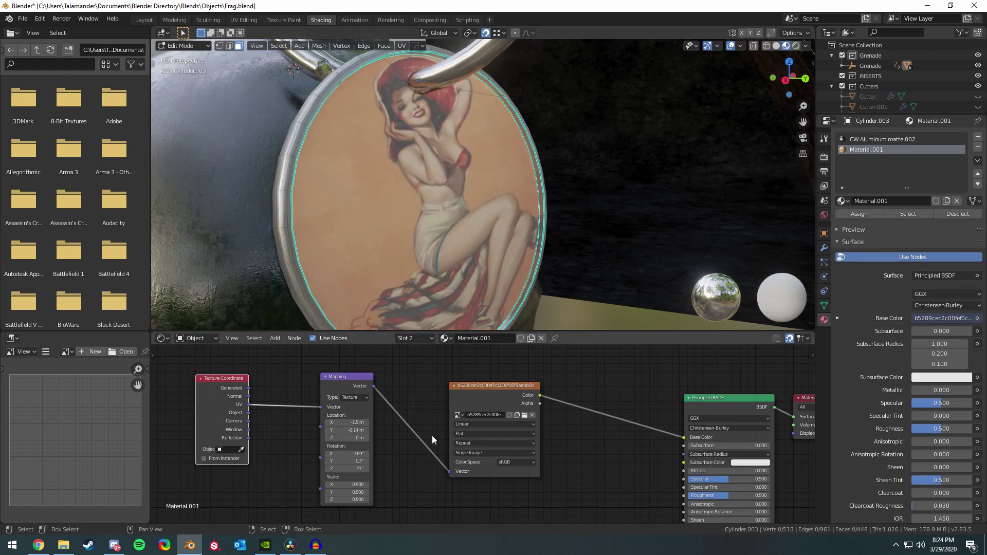
Leave Edit Mode on the tag, deselect everything and view the whole grenade in front of its backdrop.
{"action": "middle_click_drag", "start_coordinate": [669, 409], "coordinate": [469, 489]}
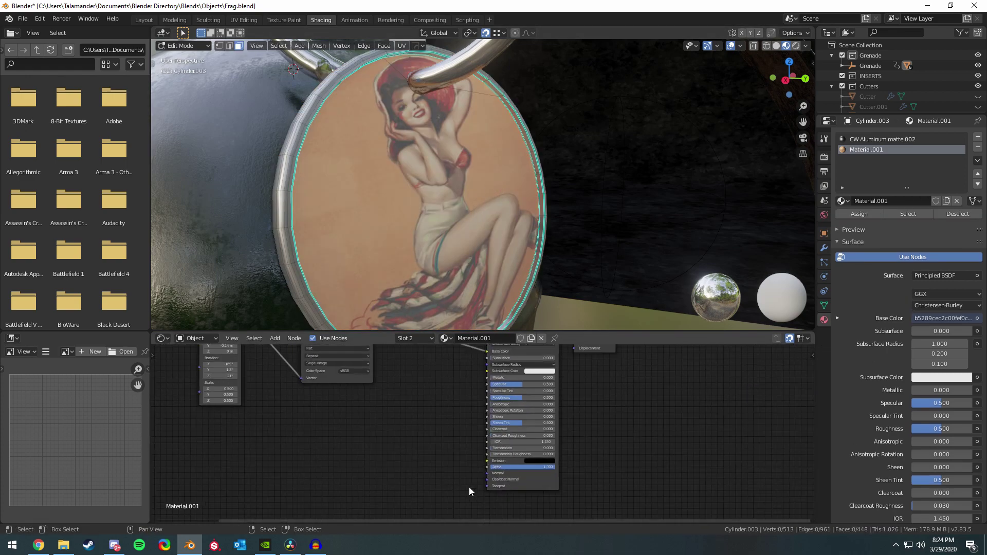
{"action": "scroll", "coordinate": [468, 489], "scroll_direction": "down", "scroll_amount": 1}
{"action": "key", "text": "Tab"}
{"action": "scroll", "coordinate": [488, 233], "scroll_direction": "down", "scroll_amount": 6}
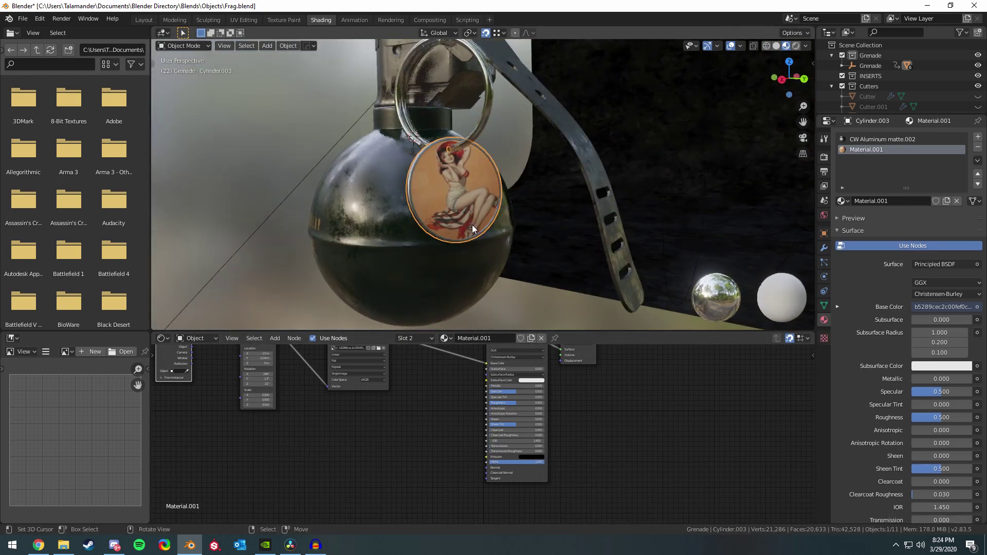
{"action": "key", "text": "alt+a"}
{"action": "middle_click_drag", "start_coordinate": [495, 237], "coordinate": [523, 248]}
{"action": "scroll", "coordinate": [604, 296], "scroll_direction": "down", "scroll_amount": 5}
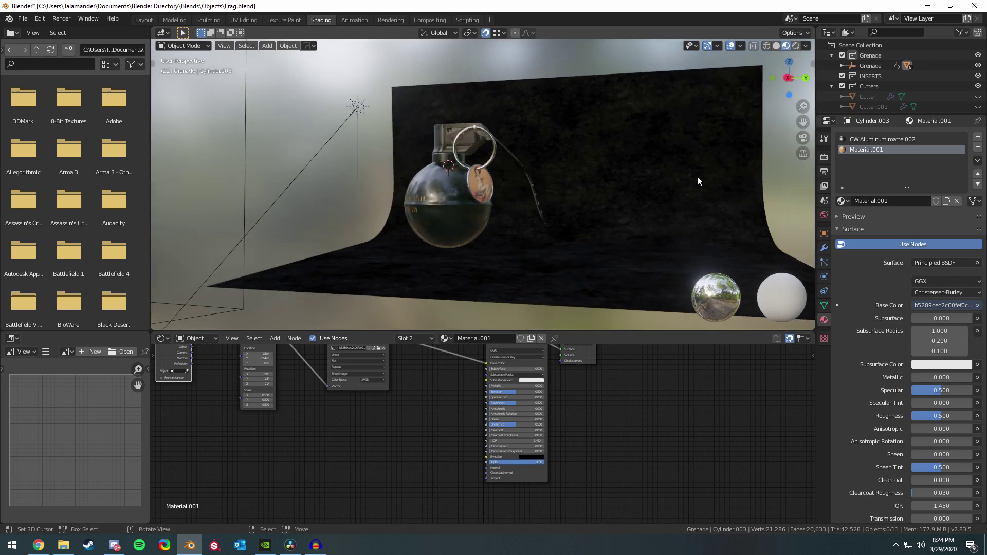
Open the Easy HDRI add-on's world settings, dismiss the Avast advert and look around the grenade.
{"action": "key", "text": "n"}
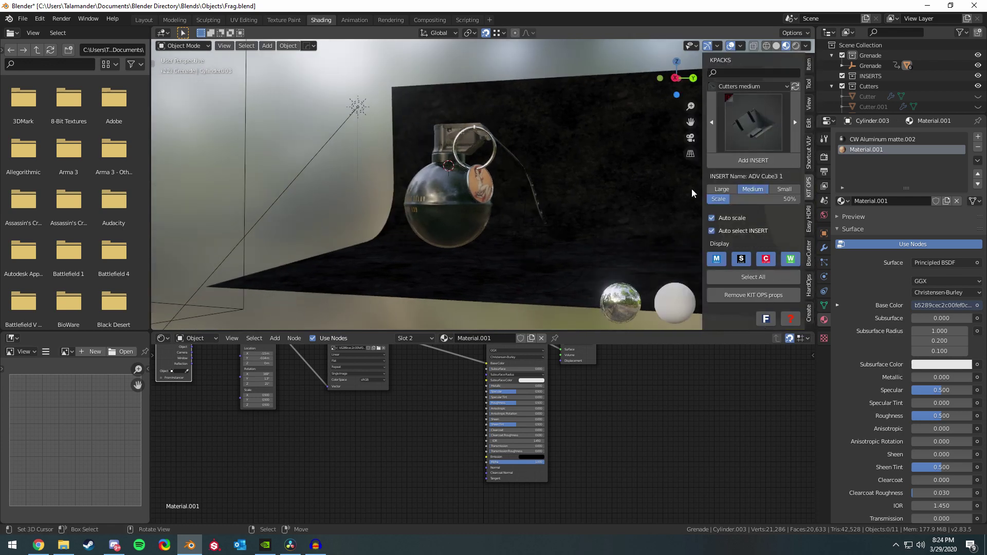
{"action": "left_click", "coordinate": [810, 212]}
{"action": "scroll", "coordinate": [641, 103], "scroll_direction": "up", "scroll_amount": 3}
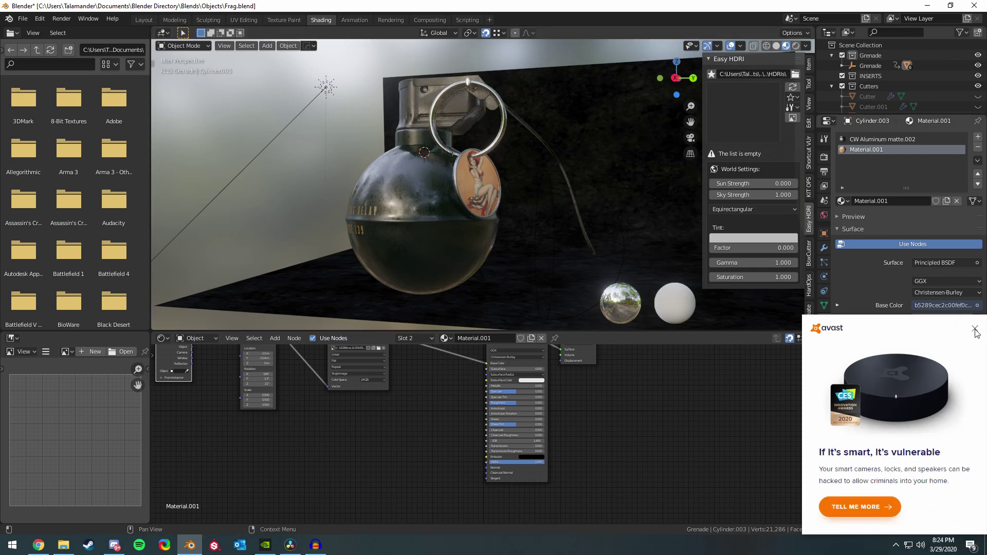
{"action": "left_click", "coordinate": [975, 329]}
{"action": "middle_click_drag", "start_coordinate": [560, 182], "coordinate": [494, 190]}
{"action": "scroll", "coordinate": [514, 181], "scroll_direction": "up", "scroll_amount": 4}
{"action": "scroll", "coordinate": [536, 184], "scroll_direction": "down", "scroll_amount": 6}
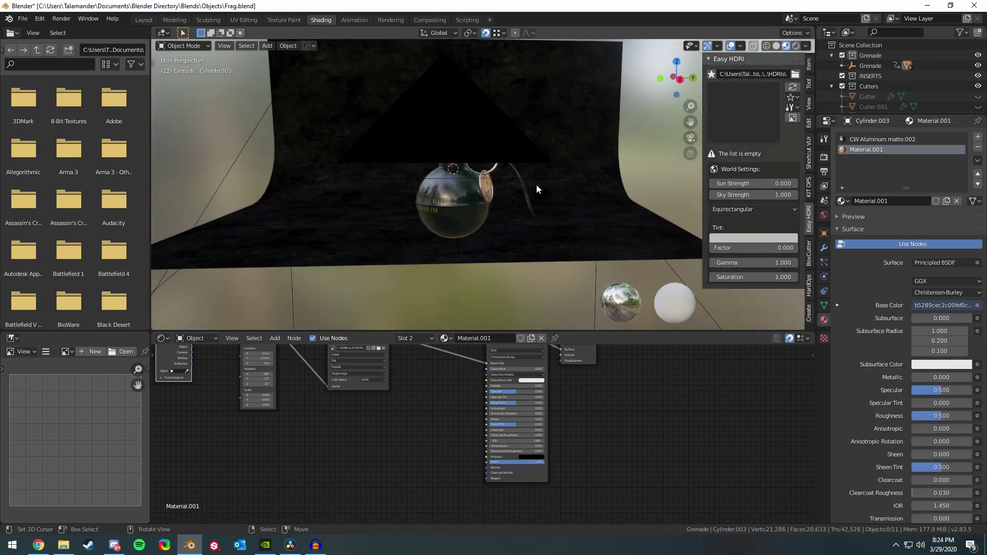
Switch the viewport to Rendered shading and select the curved backdrop plane behind the grenade.
{"action": "left_click", "coordinate": [795, 46]}
{"action": "scroll", "coordinate": [523, 144], "scroll_direction": "up", "scroll_amount": 3}
{"action": "mouse_move", "coordinate": [523, 144]}
{"action": "middle_mouse_down"}
{"action": "mouse_move", "coordinate": [636, 140]}
{"action": "mouse_move", "coordinate": [452, 138]}
{"action": "middle_mouse_up"}
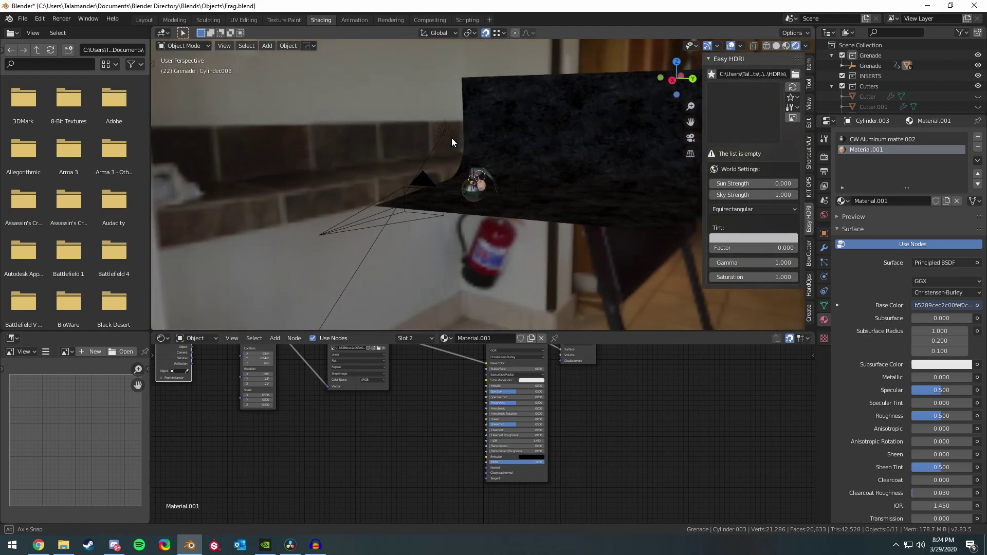
{"action": "left_click", "coordinate": [544, 141]}
{"action": "mouse_move", "coordinate": [541, 132]}
{"action": "middle_mouse_down"}
{"action": "mouse_move", "coordinate": [497, 148]}
{"action": "mouse_move", "coordinate": [518, 155]}
{"action": "mouse_move", "coordinate": [524, 139]}
{"action": "middle_mouse_up"}
{"action": "scroll", "coordinate": [524, 139], "scroll_direction": "up", "scroll_amount": 3}
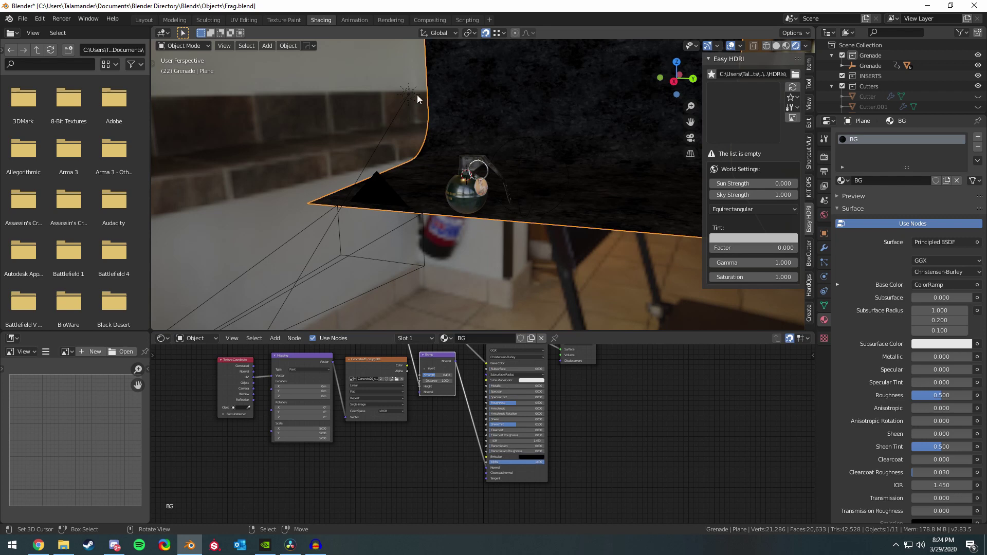
{"action": "scroll", "coordinate": [861, 73], "scroll_direction": "down", "scroll_amount": 2}
Switch to the Layout workspace and show the grenade studio setup in Rendered shading.
{"action": "left_click", "coordinate": [144, 20]}
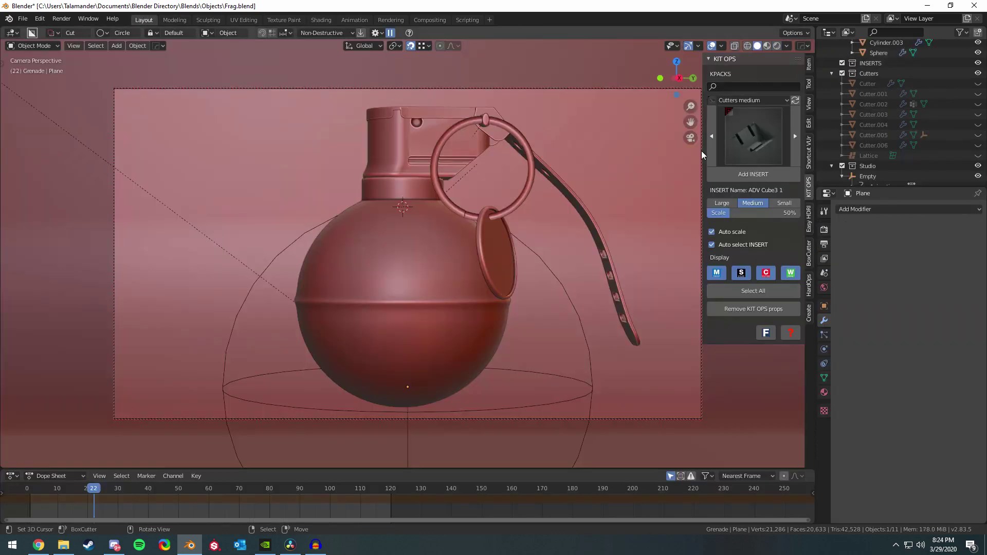
{"action": "middle_click_drag", "start_coordinate": [514, 115], "coordinate": [255, 52]}
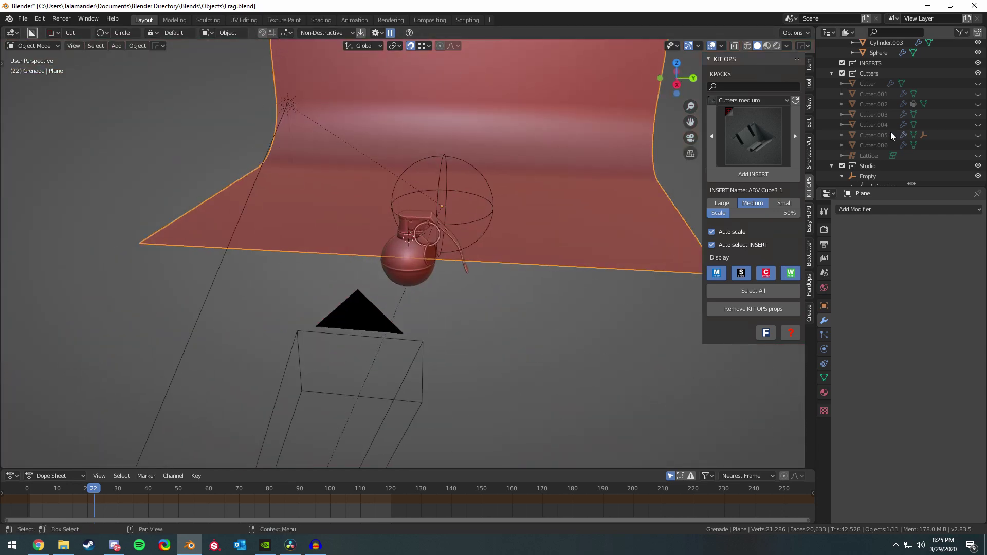
{"action": "left_click", "coordinate": [777, 45]}
Try rotating the Studio collection's Empty by 41.4° around the global Z axis, and undo the rotation.
{"action": "scroll", "coordinate": [900, 141], "scroll_direction": "down", "scroll_amount": 2}
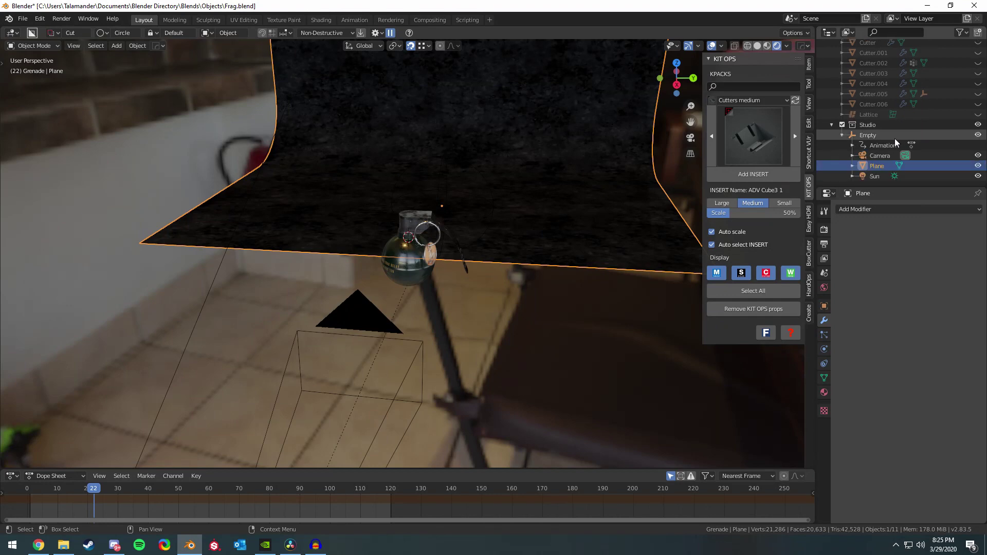
{"action": "left_click", "coordinate": [894, 137]}
{"action": "middle_click_drag", "start_coordinate": [653, 159], "coordinate": [583, 169]}
{"action": "key", "text": "r"}
{"action": "key", "text": "z"}
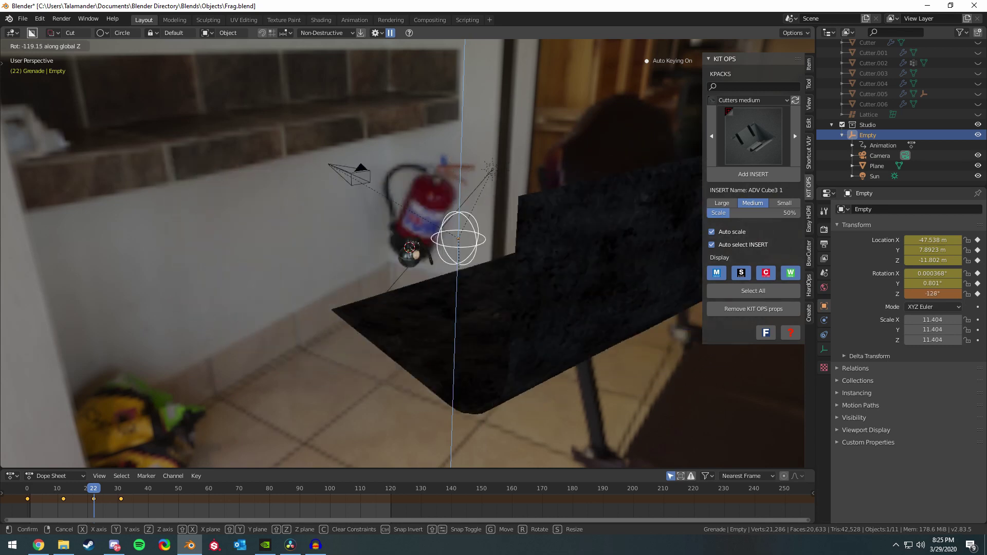
{"action": "left_click", "coordinate": [449, 255]}
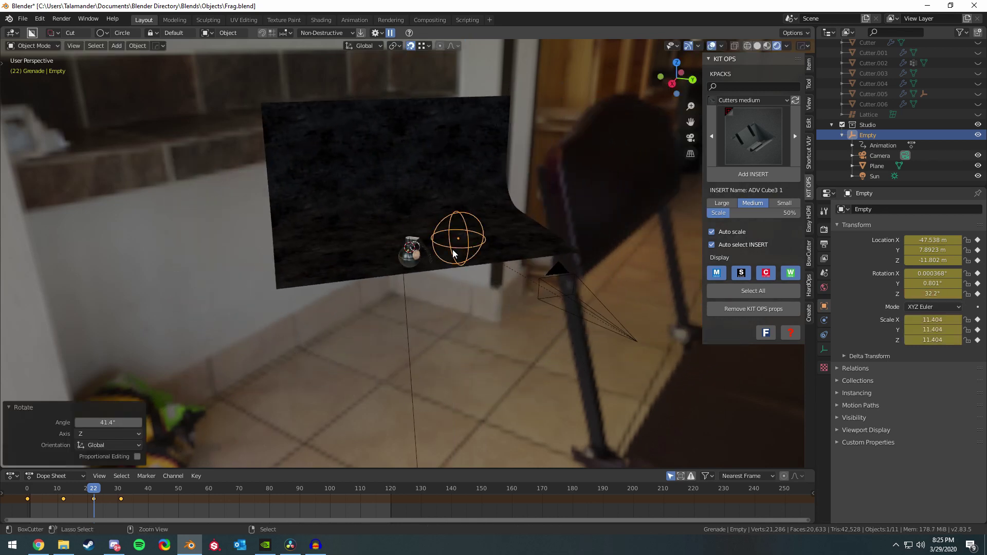
{"action": "key", "text": "ctrl+z"}
Deselect all objects, view the grenade body up close and save the Frag.blend file.
{"action": "middle_click_drag", "start_coordinate": [476, 164], "coordinate": [468, 214]}
{"action": "key", "text": "a"}
{"action": "key", "text": "alt+a"}
{"action": "scroll", "coordinate": [467, 214], "scroll_direction": "up", "scroll_amount": 5}
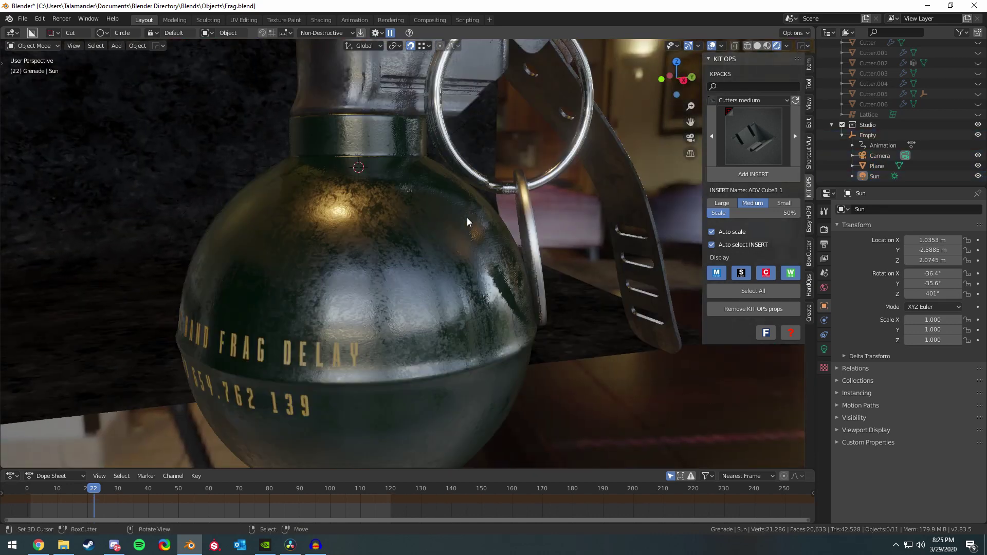
{"action": "key", "text": "ctrl+s"}
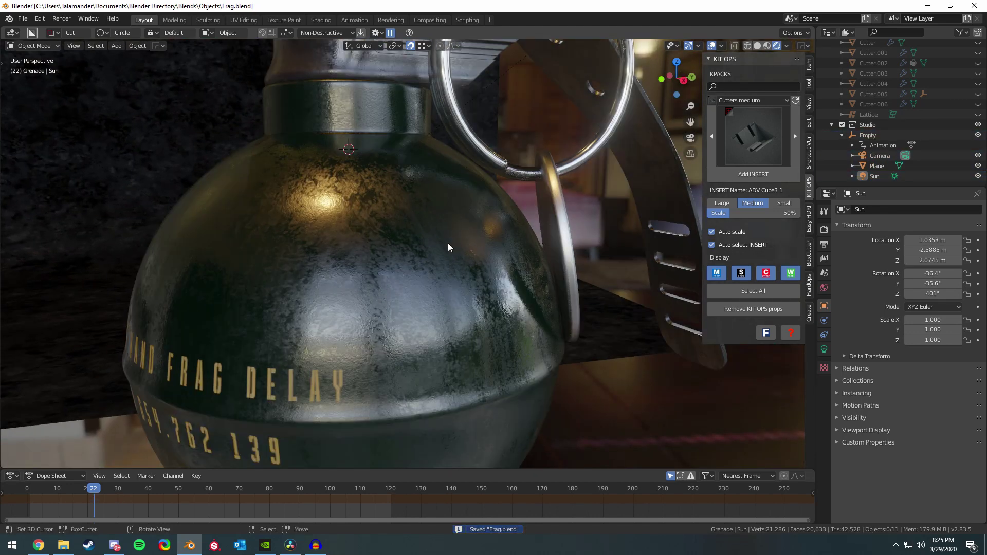
Select the grenade's spherical body and examine its grimy surface and reflections from several angles.
{"action": "middle_click_drag", "start_coordinate": [449, 243], "coordinate": [483, 233]}
{"action": "right_click", "coordinate": [483, 233]}
{"action": "scroll", "coordinate": [430, 246], "scroll_direction": "up", "scroll_amount": 4}
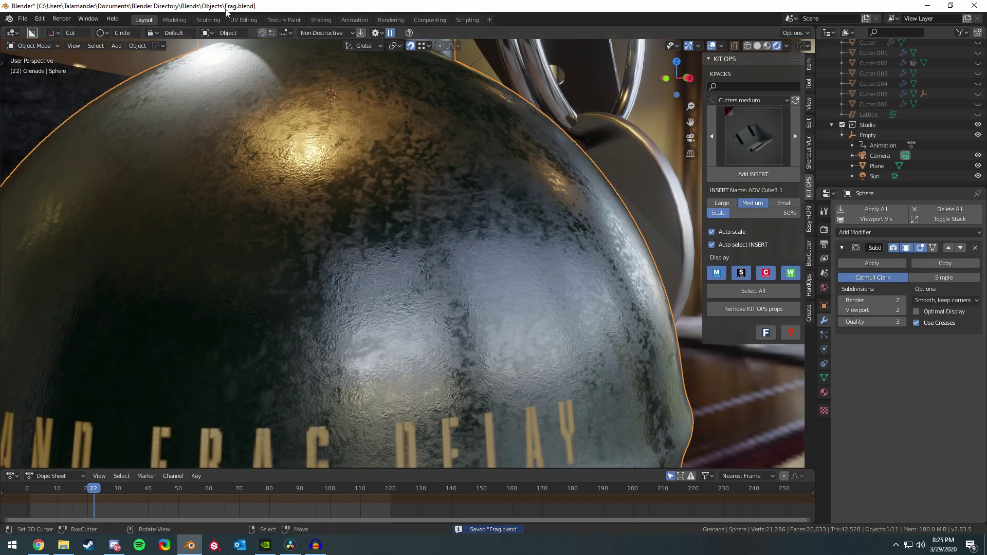
{"action": "middle_click_drag", "start_coordinate": [289, 147], "coordinate": [699, 158]}
{"action": "scroll", "coordinate": [669, 160], "scroll_direction": "down", "scroll_amount": 5}
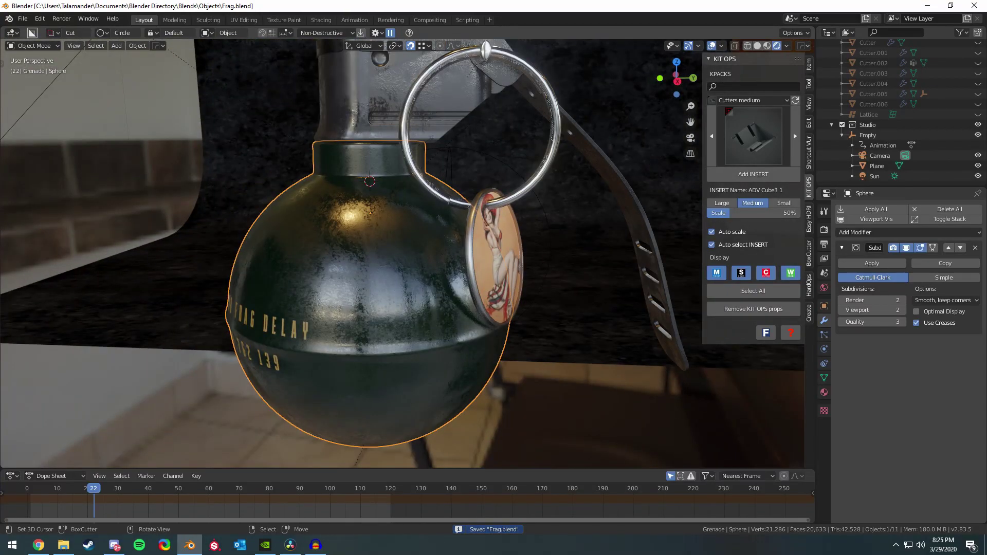